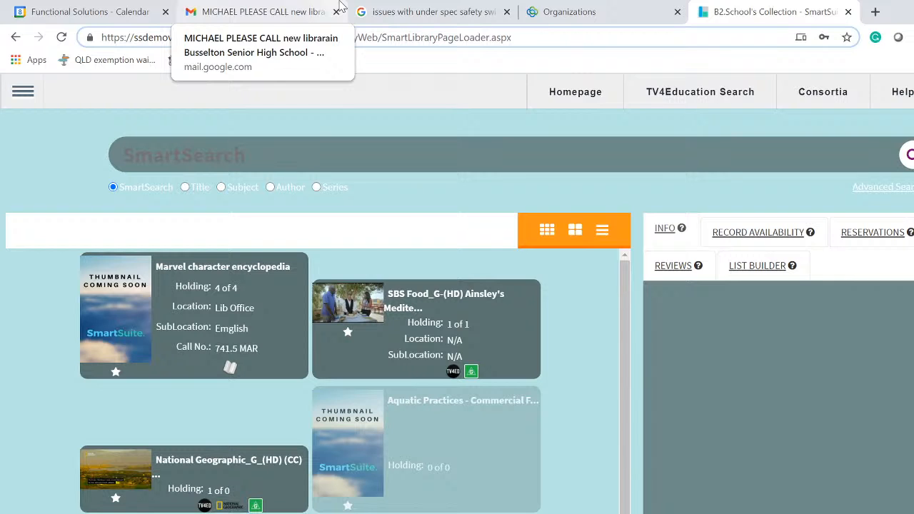
- Close the Calendar, Gmail, search and Organizations tabs, leaving only the School's Collection page
left_click(165, 13)
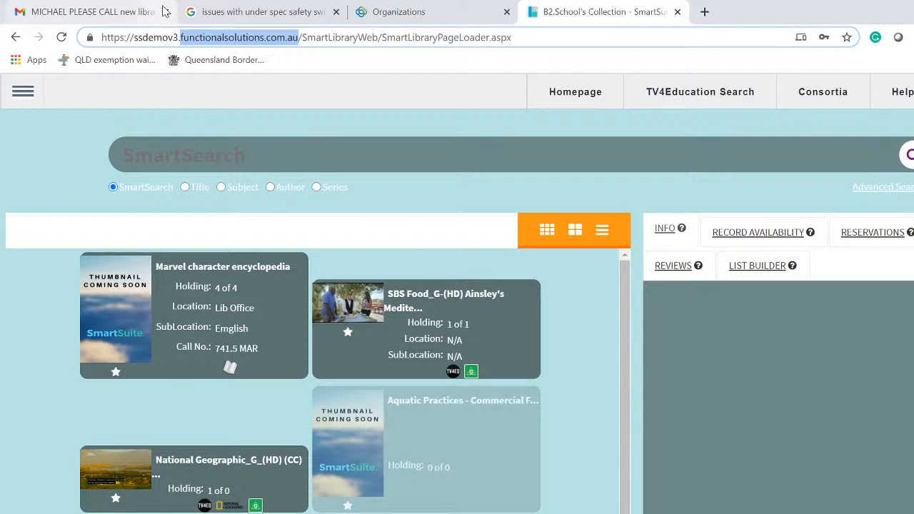
left_click(166, 12)
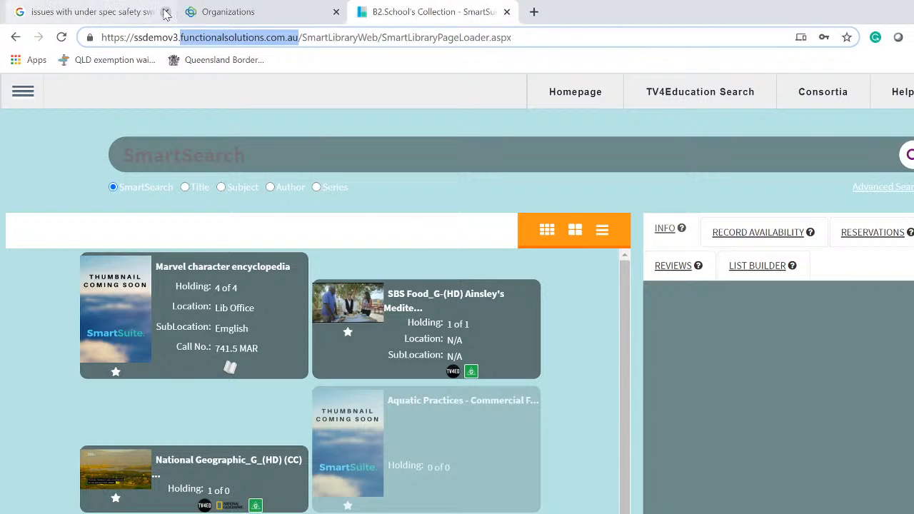
left_click(166, 13)
left_click(165, 12)
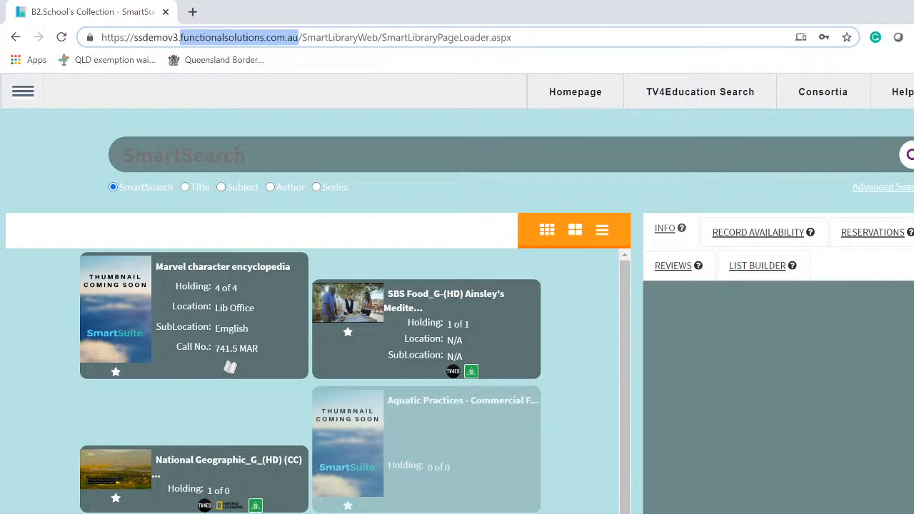
left_click(511, 37)
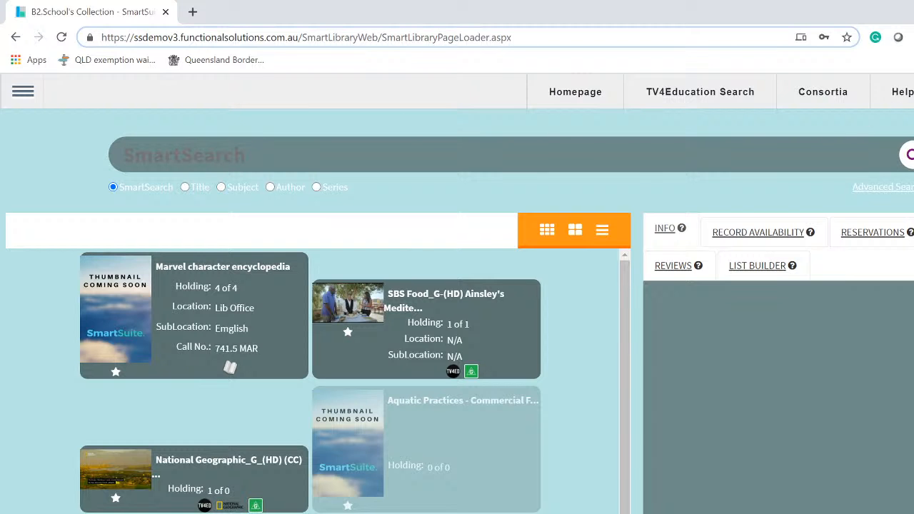
- Sign in to the staff library account with the staff username and password
key("Return")
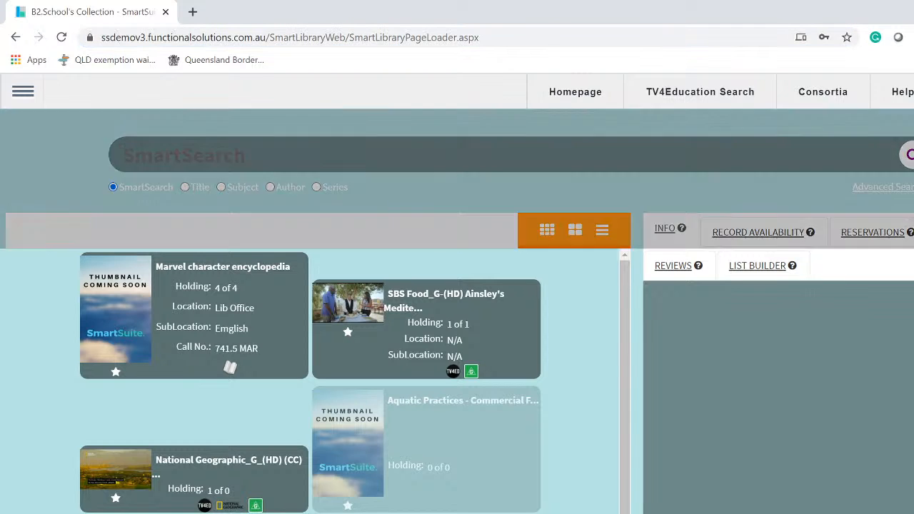
type("Lib")
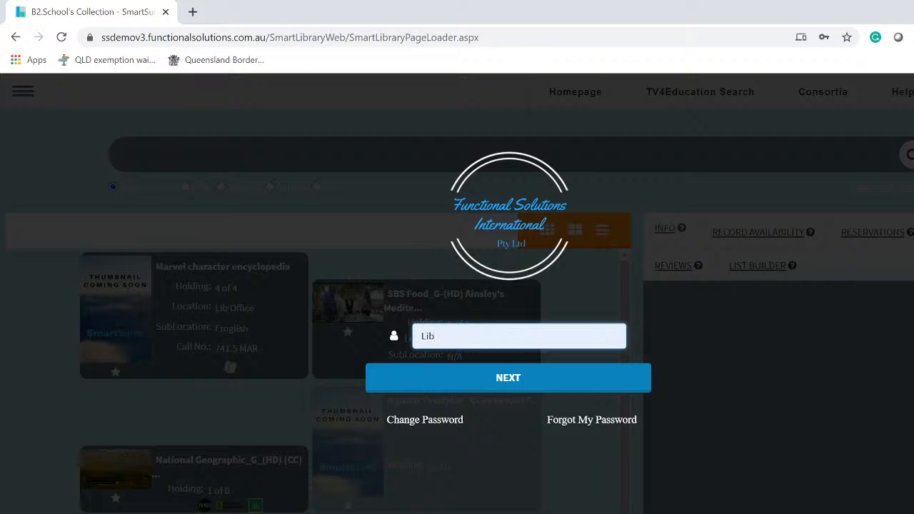
left_click(512, 384)
type("•••••")
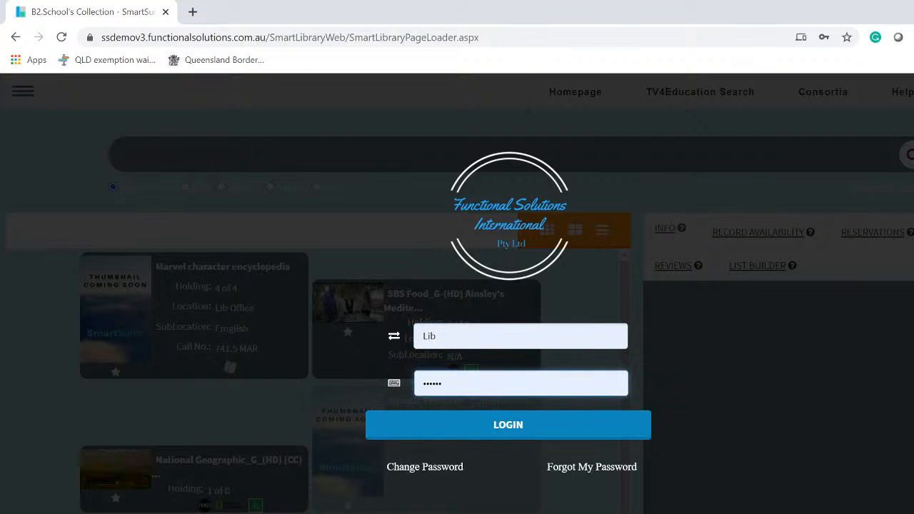
left_click(509, 427)
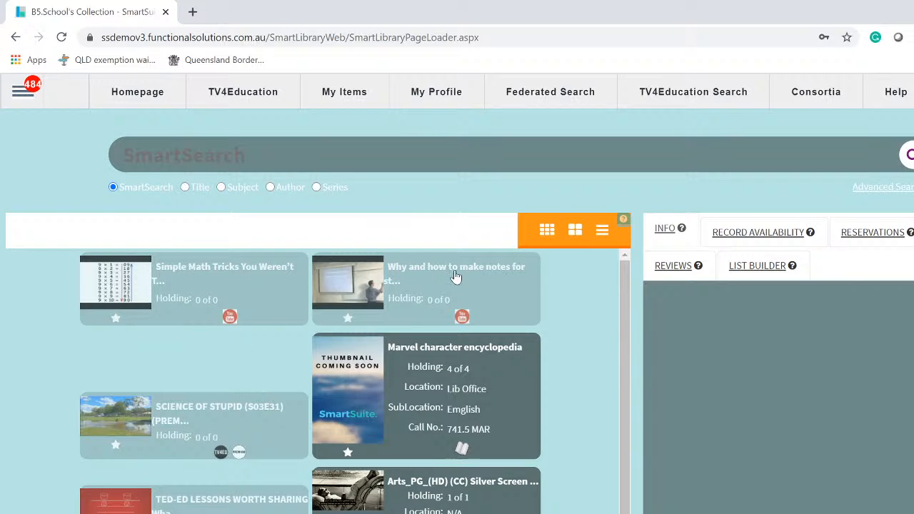
- Search the collection for 'cat' with SmartSearch
left_click(382, 156)
type("cat")
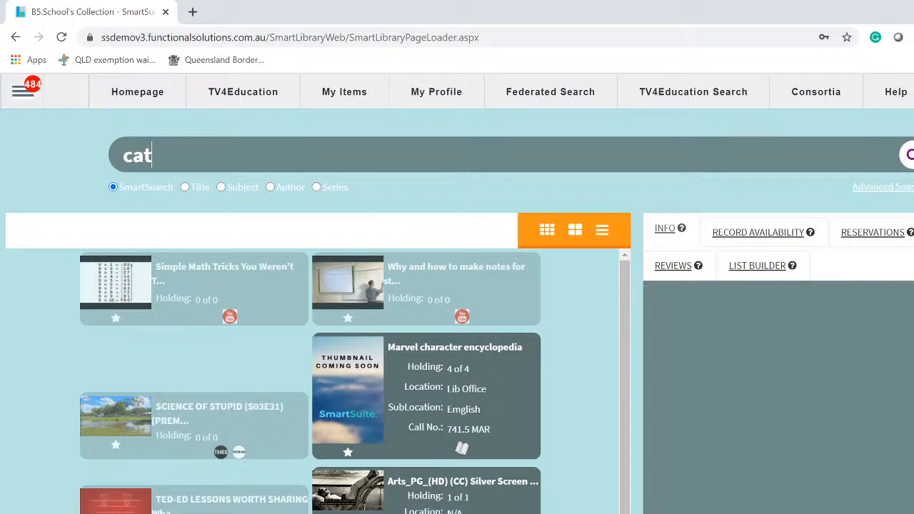
key("Return")
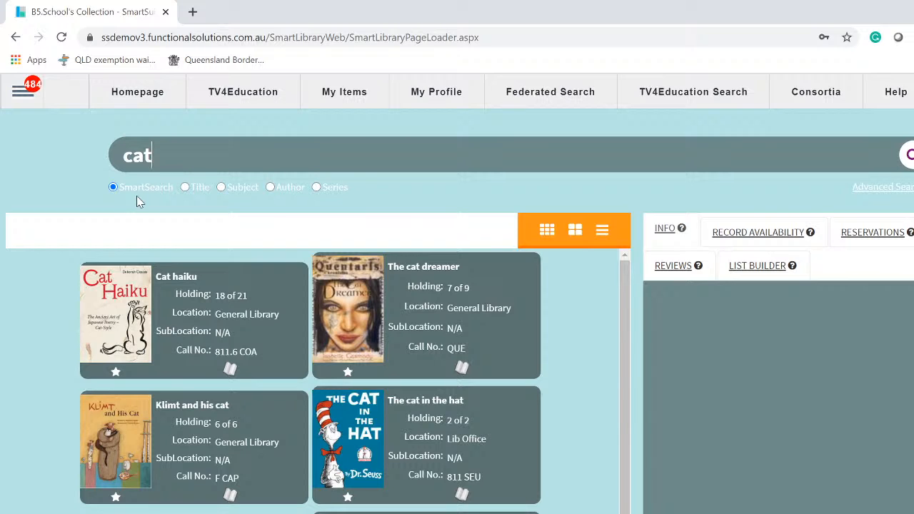
- Rerun the 'cat' search by Title, Subject, Author and Series, then return to SmartSearch
left_click(185, 189)
left_click(908, 159)
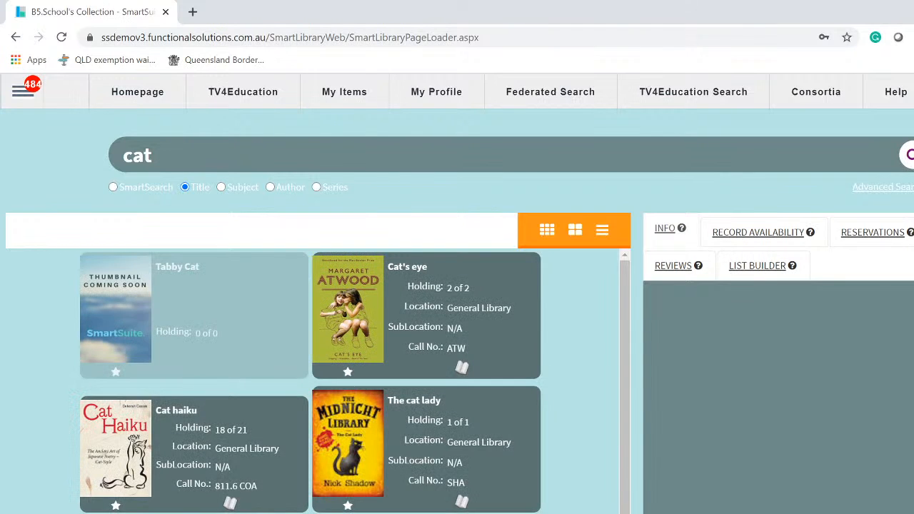
left_click(222, 188)
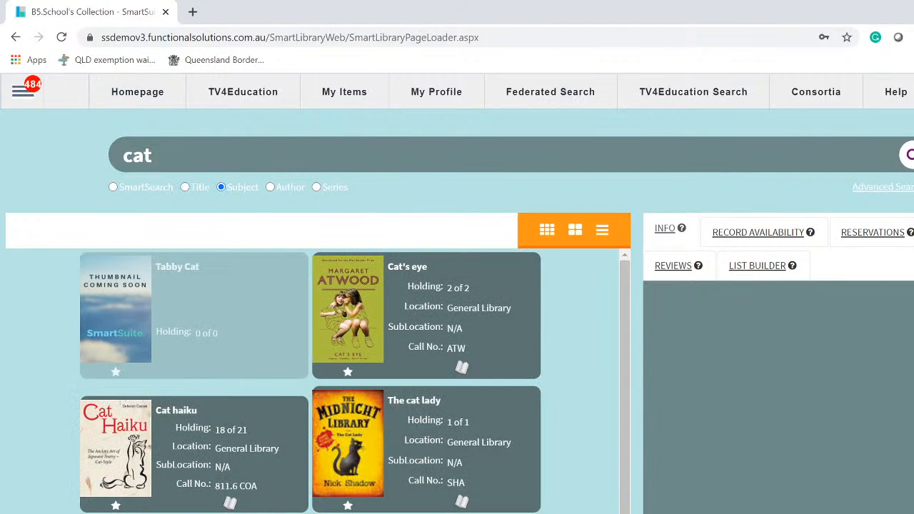
left_click(909, 157)
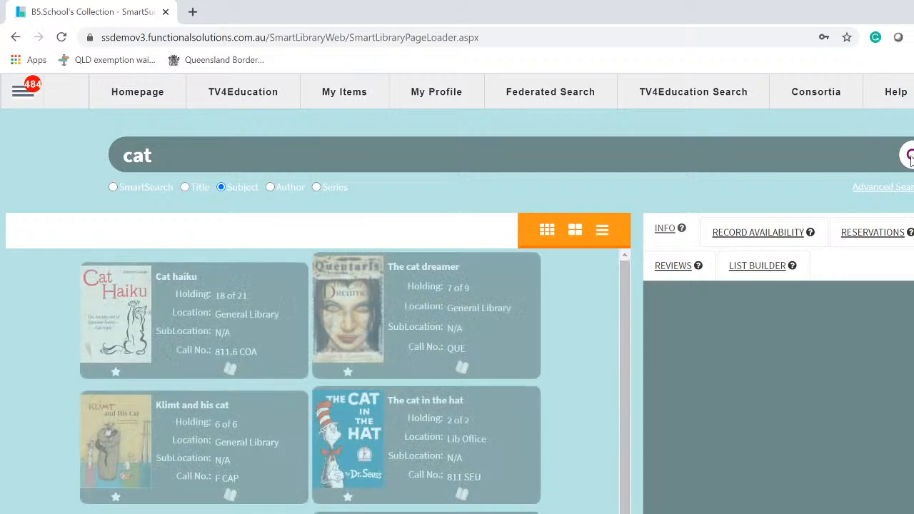
left_click(271, 188)
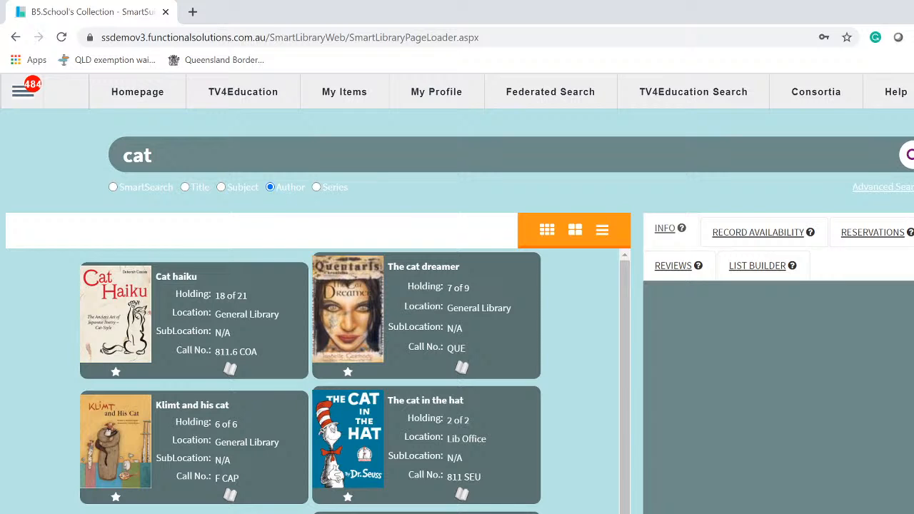
left_click(909, 155)
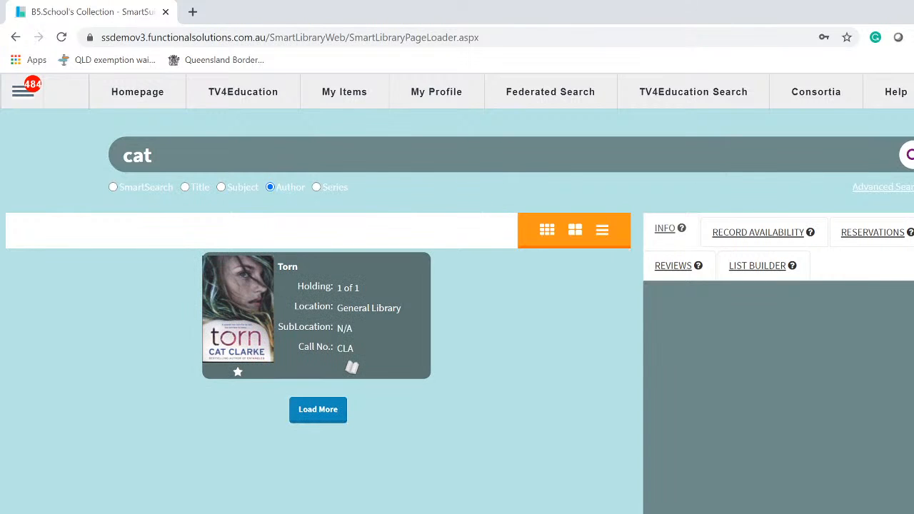
left_click(317, 188)
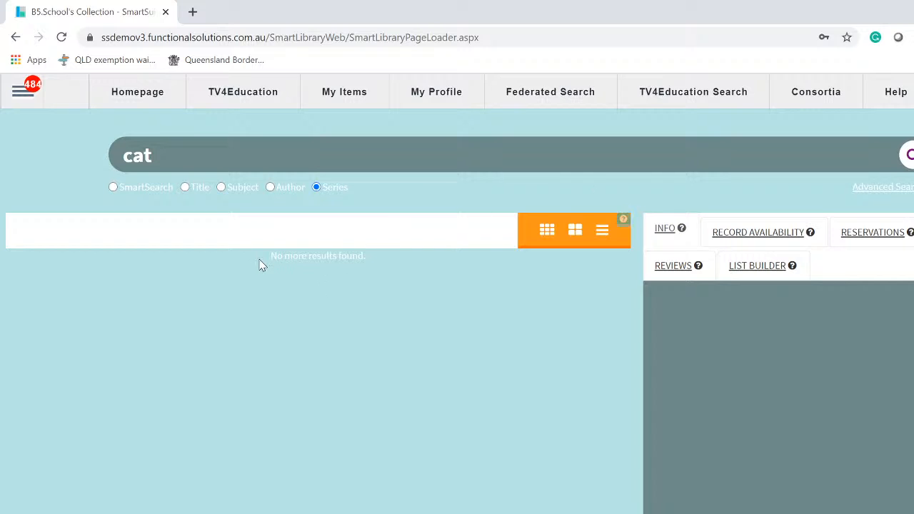
left_click(113, 188)
key("Return")
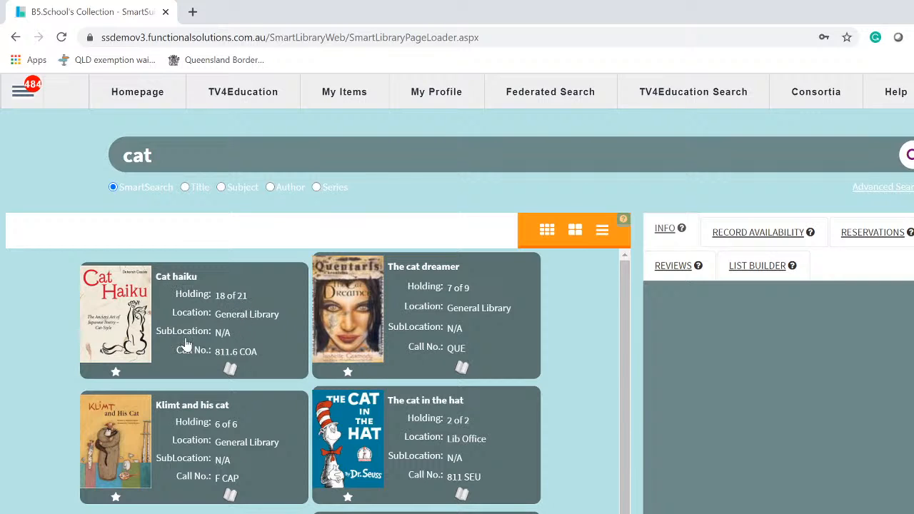
- Browse record details of The cat dreamer, The cat in the hat and Matthew Flinders' cat
left_click(769, 236)
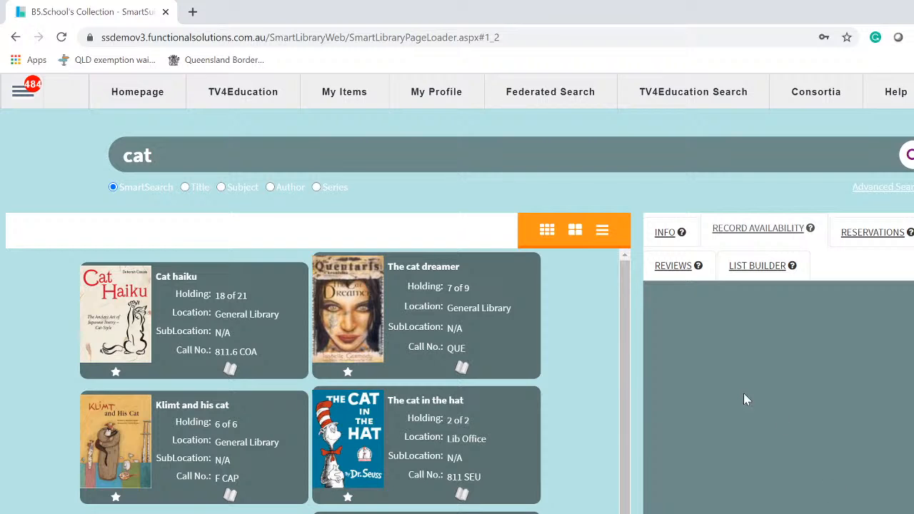
left_click(665, 234)
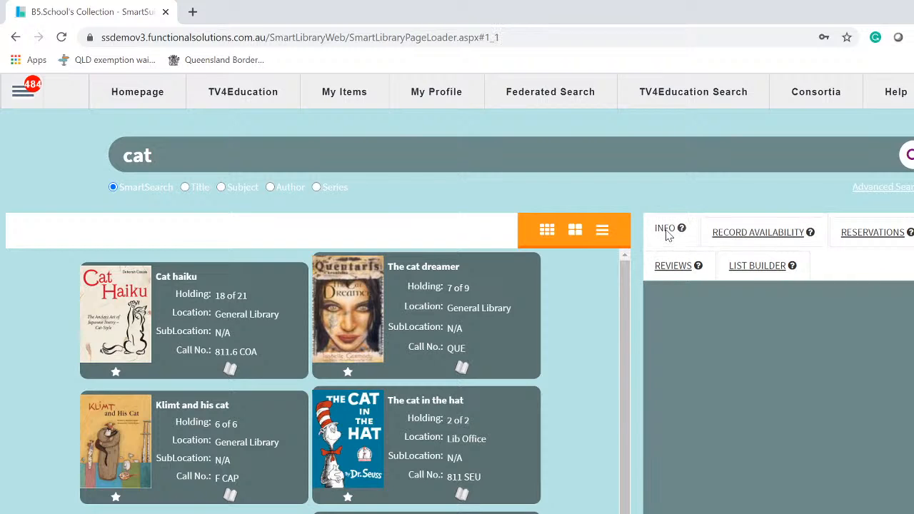
left_click(477, 341)
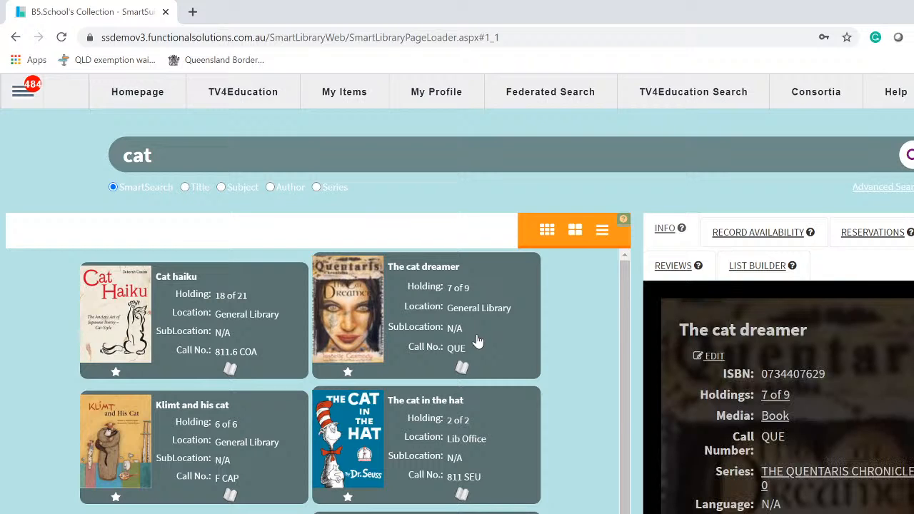
left_click(451, 467)
left_click(457, 512)
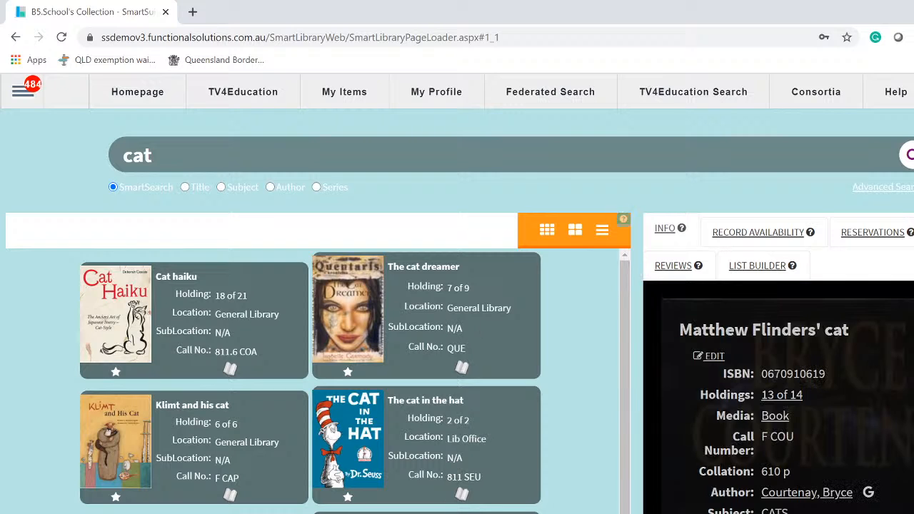
left_click(457, 513)
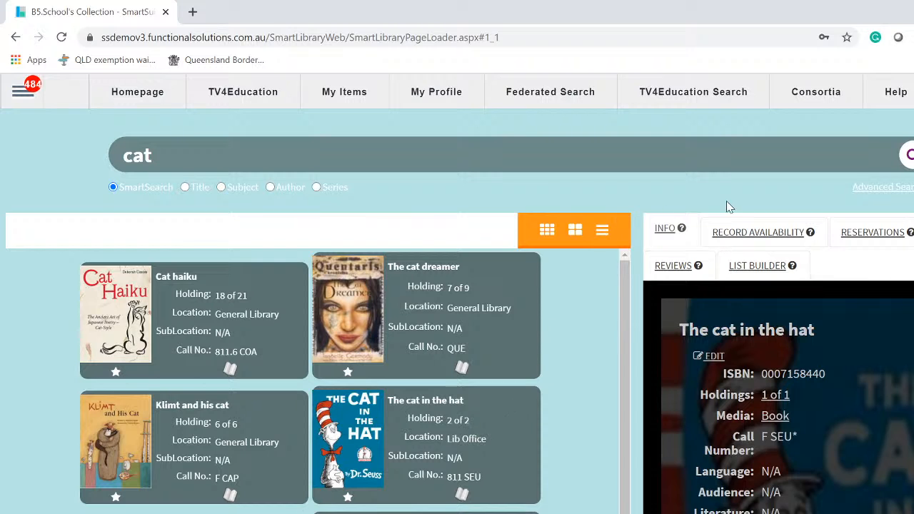
- Show The cat in the hat's copy availability, listing on-loan then available copies
left_click(761, 235)
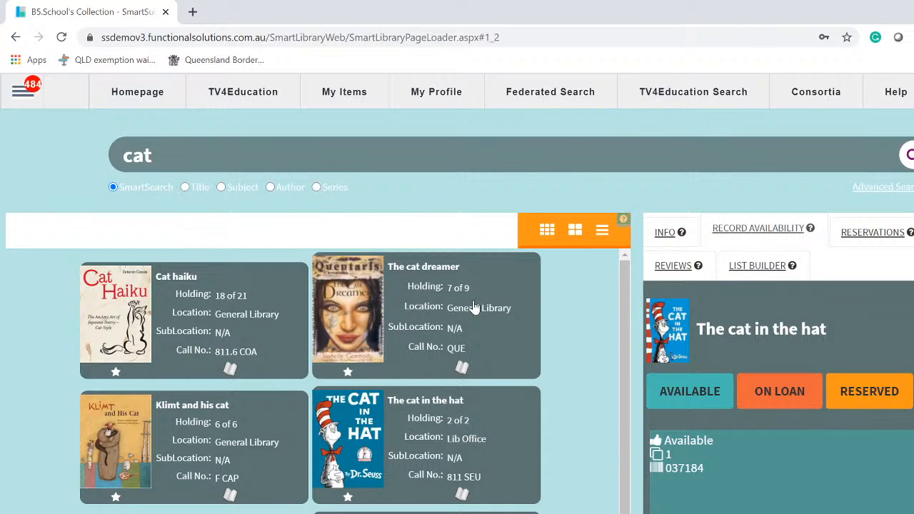
left_click(782, 395)
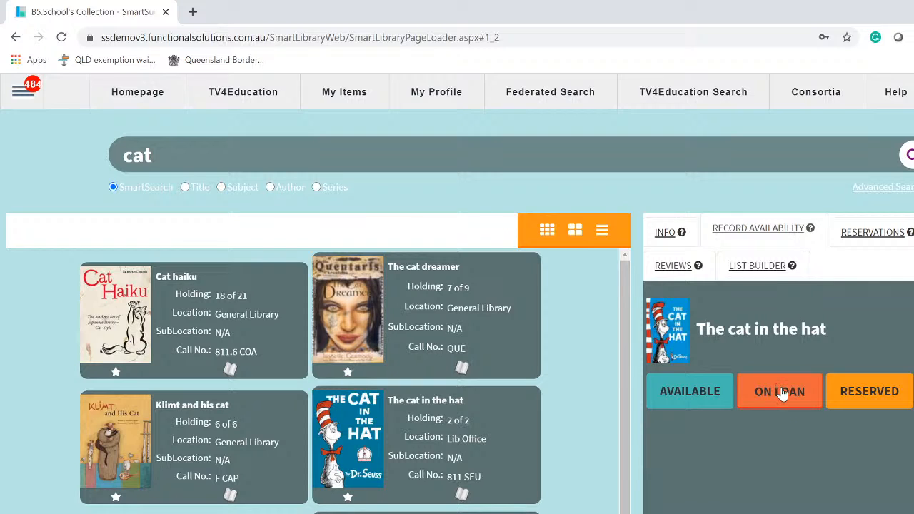
scroll(779, 461, "down", 1)
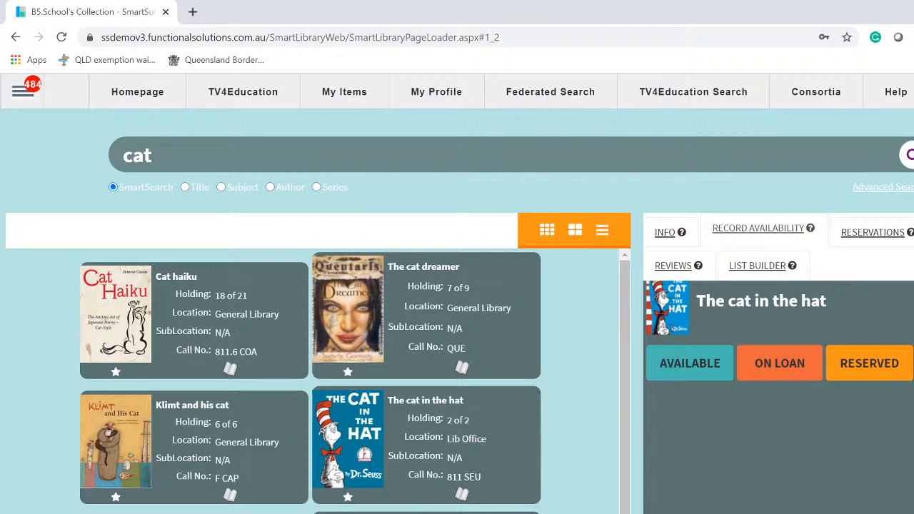
left_click(668, 371)
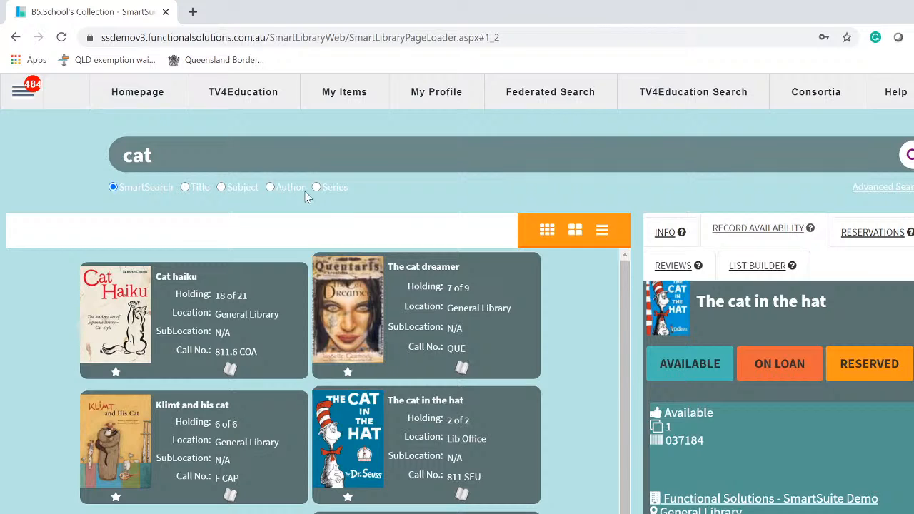
- Open the Authority Editor under Configuration and select the Classgrade authority to list its grades
left_click(20, 97)
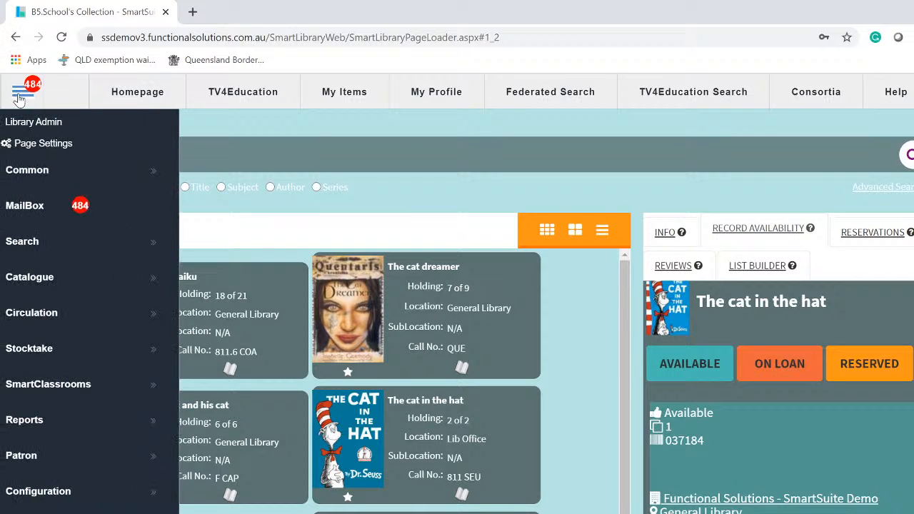
left_click(53, 494)
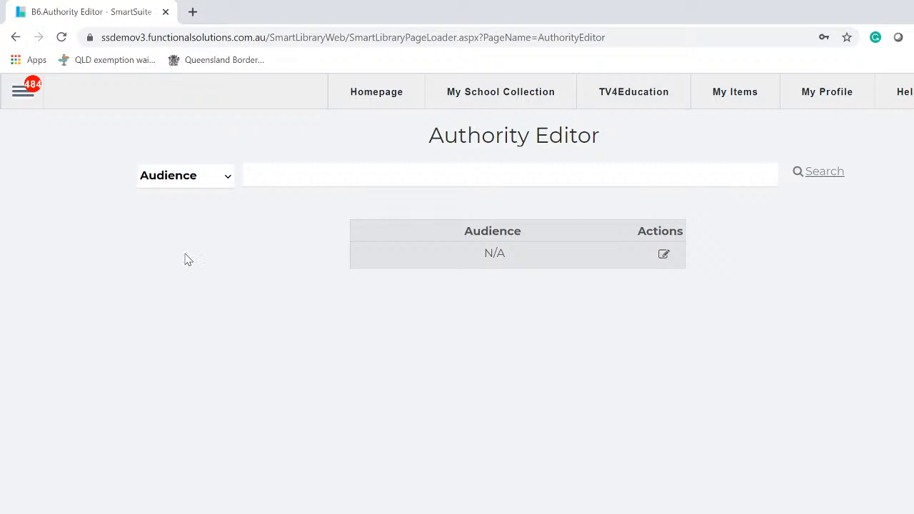
left_click(226, 178)
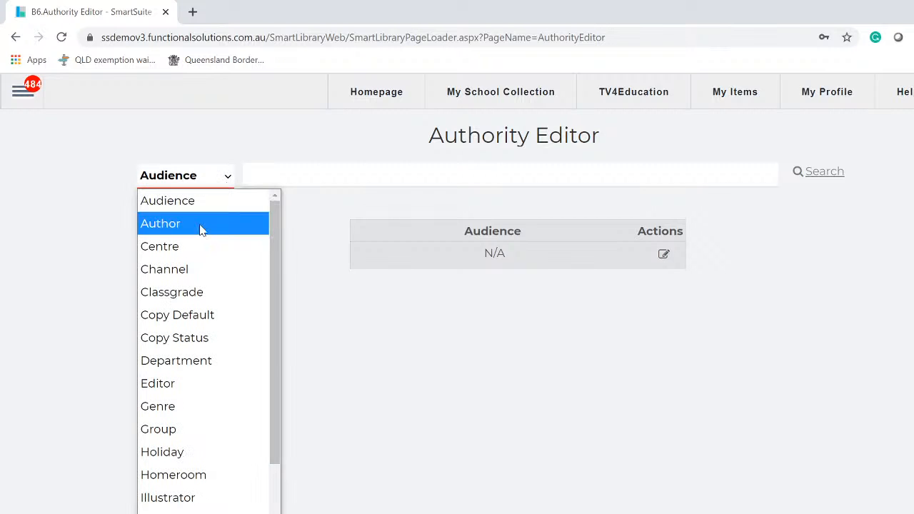
left_click(194, 298)
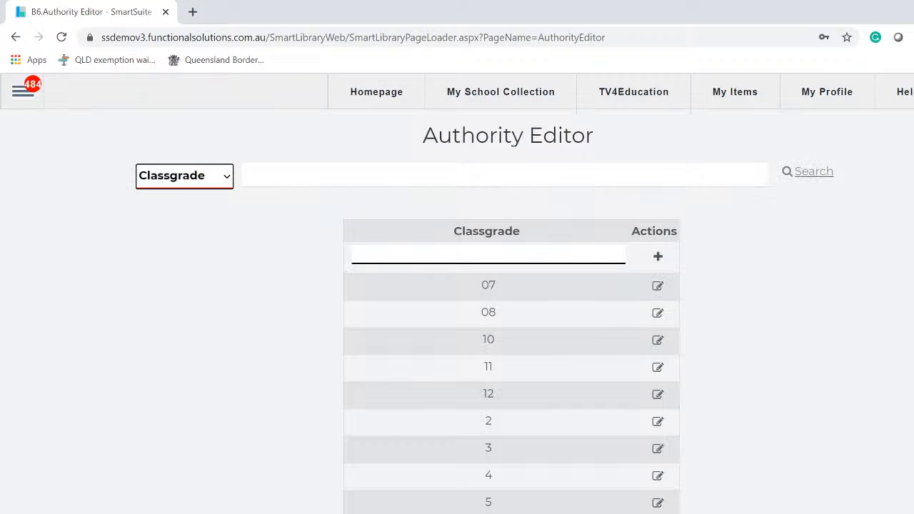
left_click(486, 255)
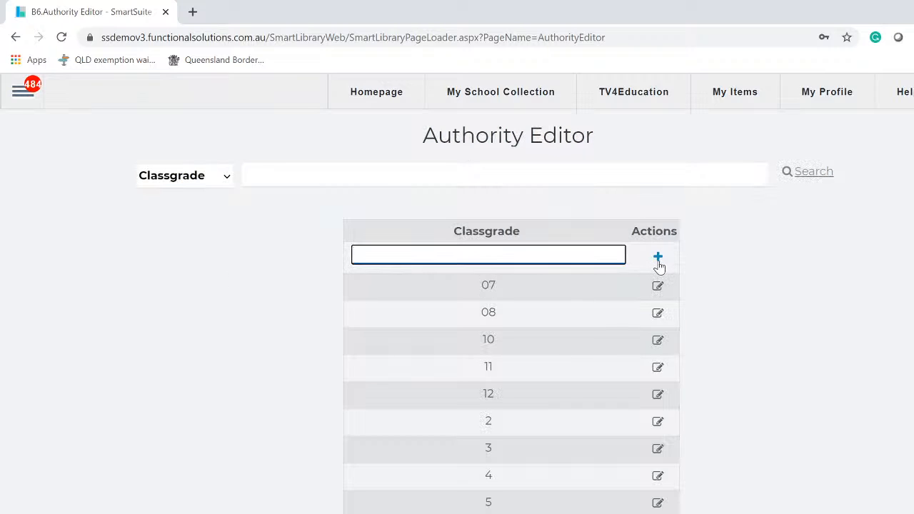
scroll(511, 312, "down", 5)
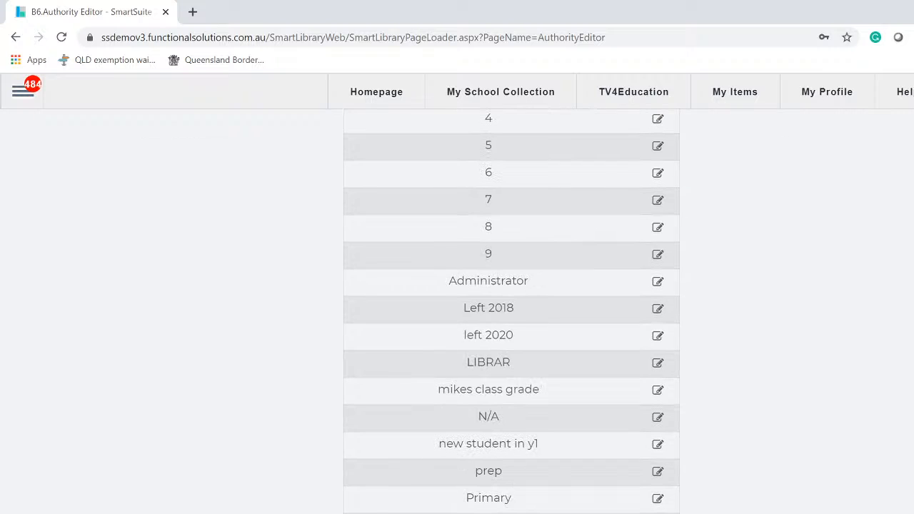
scroll(511, 312, "up", 5)
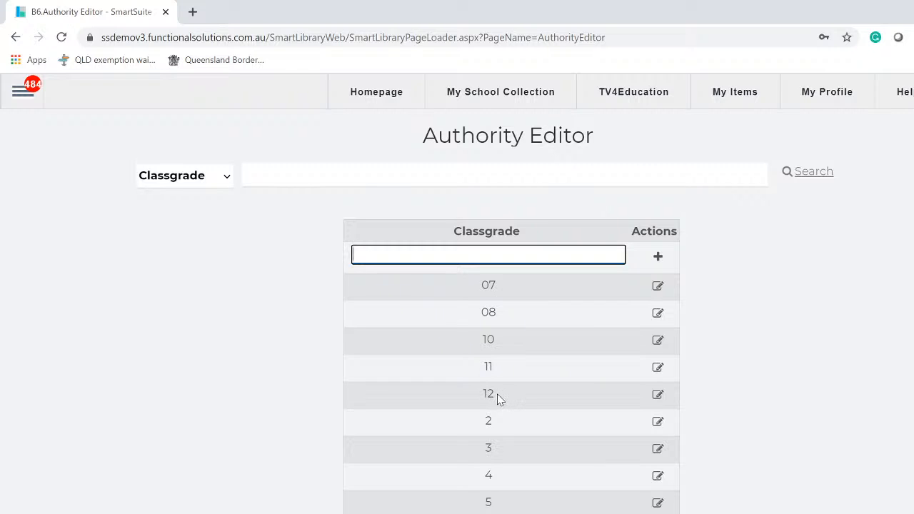
left_click(658, 396)
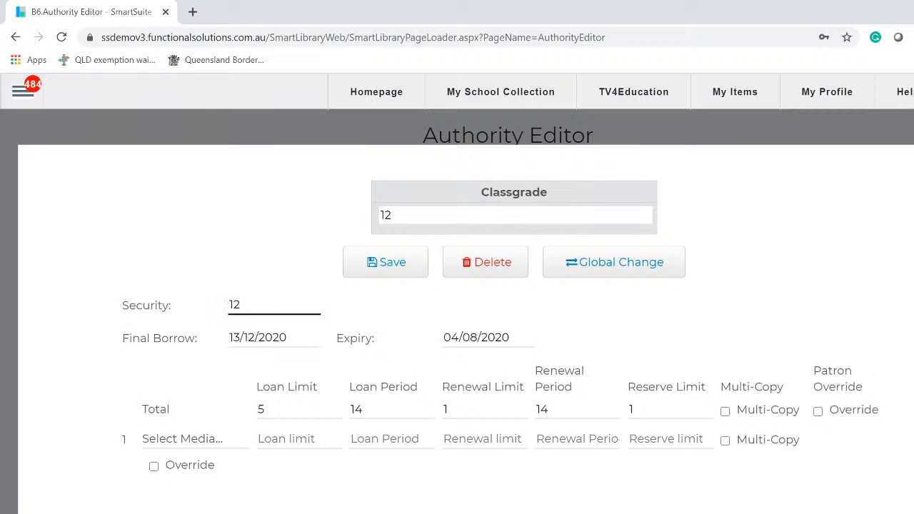
double_click(234, 304)
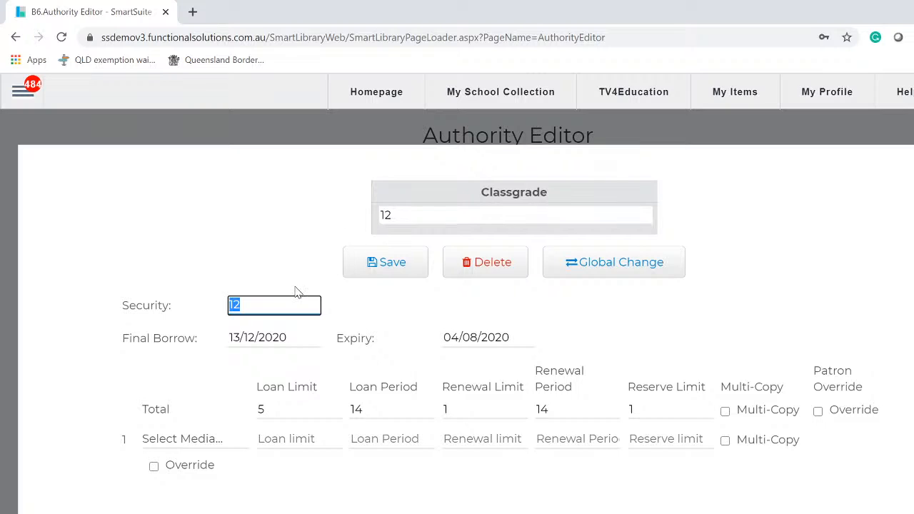
key("shift+Tab")
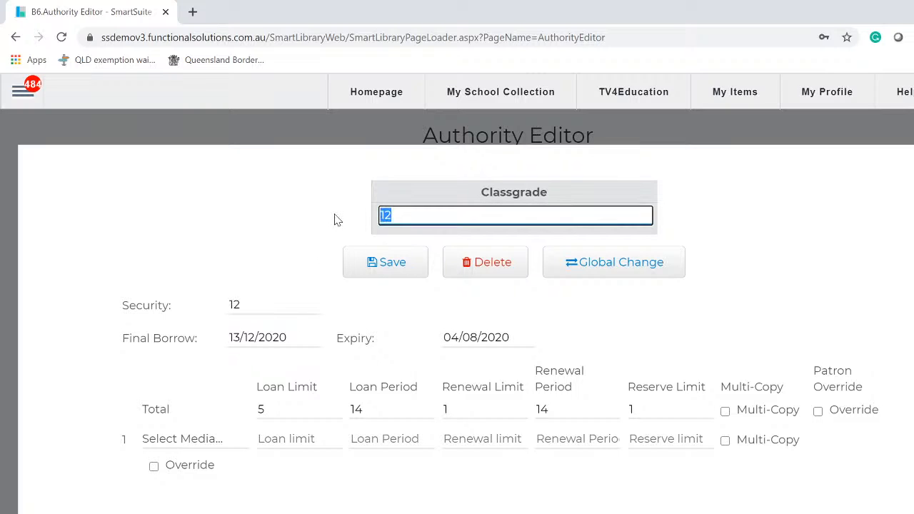
type("10")
key("Tab")
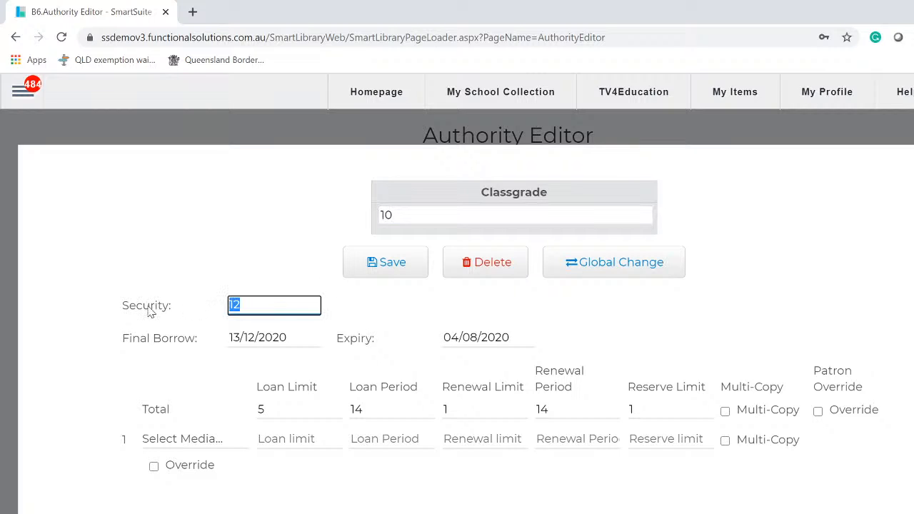
type("10")
key("Tab")
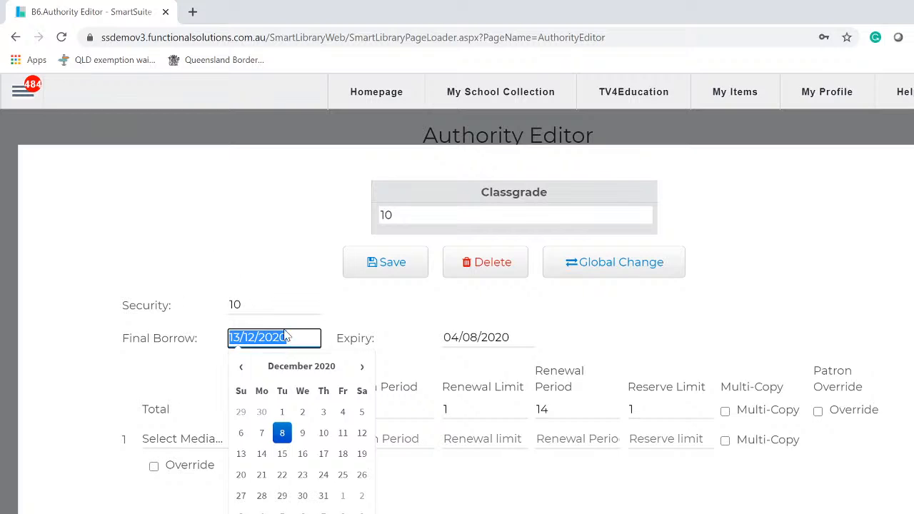
left_click(520, 337)
left_click_drag(520, 337, 231, 364)
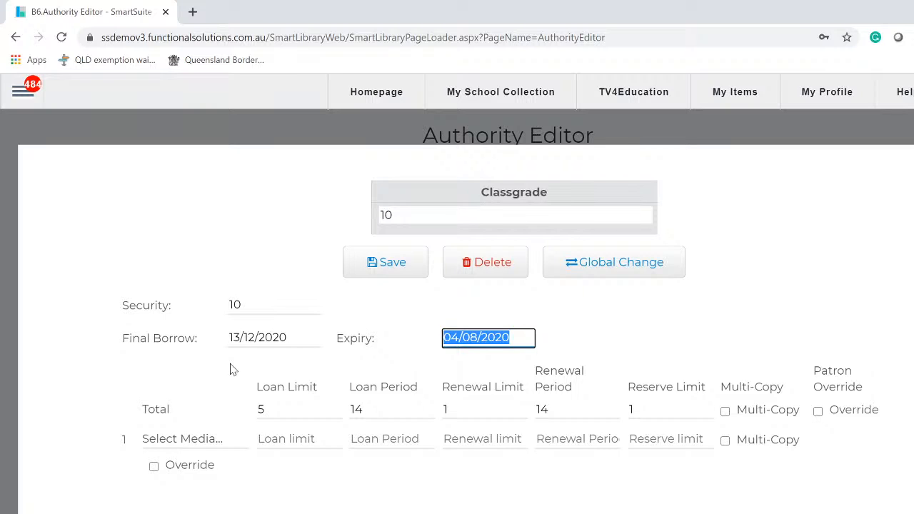
left_click(579, 336)
left_click(524, 338)
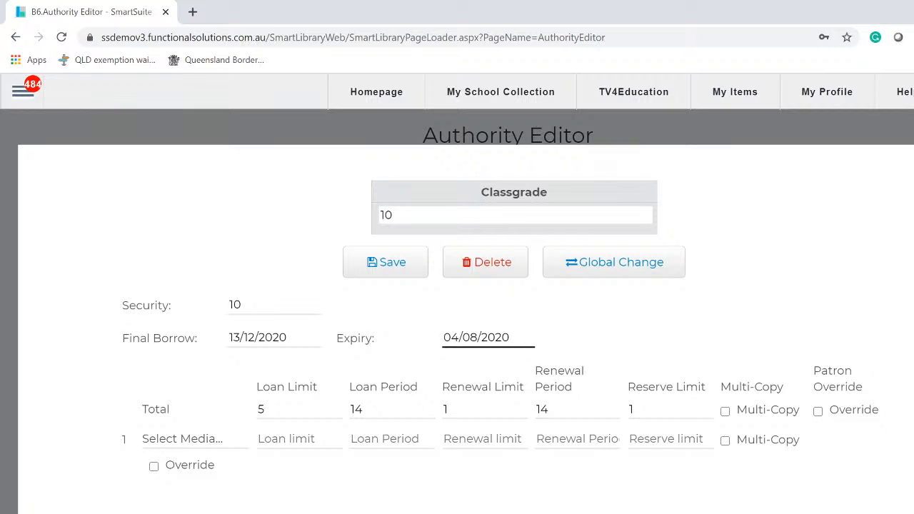
left_click_drag(523, 338, 399, 345)
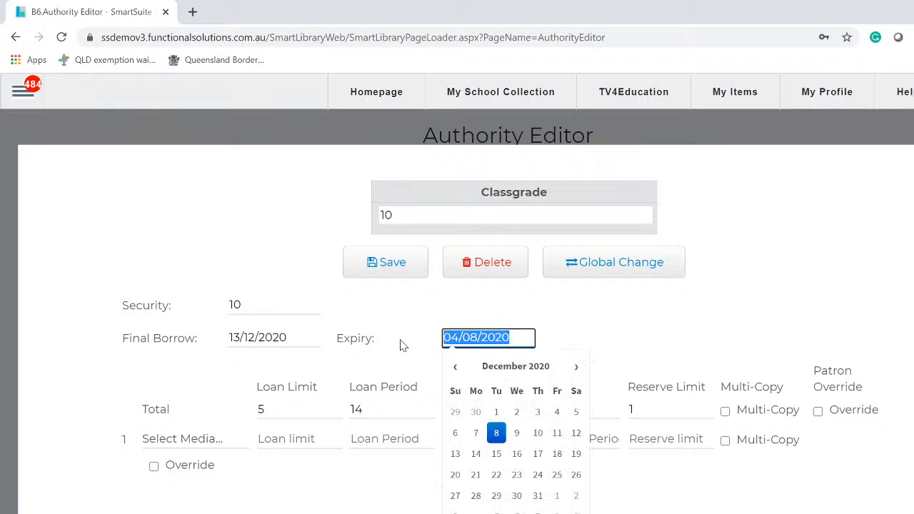
left_click(912, 158)
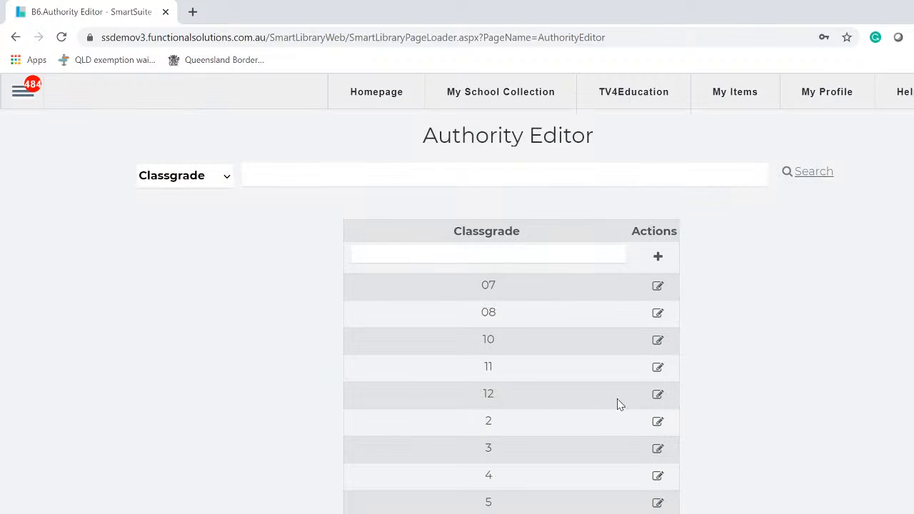
left_click(658, 395)
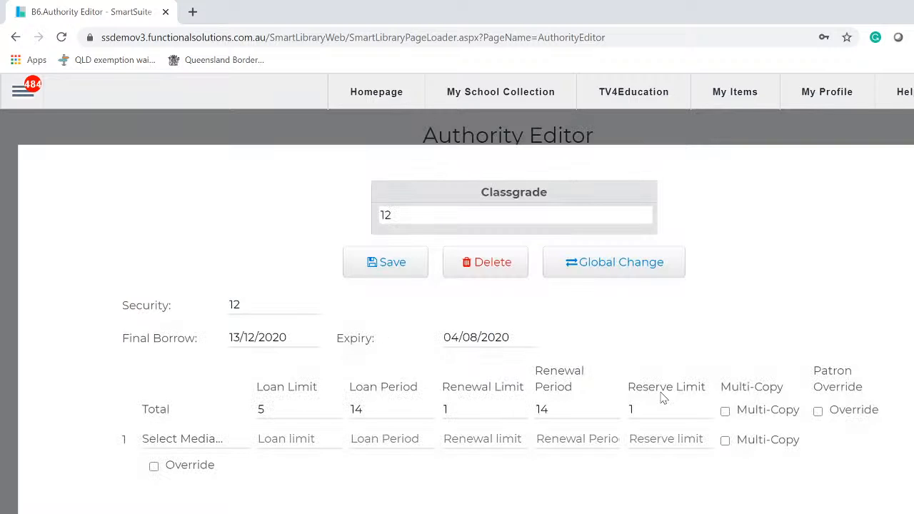
- Open grade 12's Expiry date picker and select the 04/08/2020 expiry value
left_click(447, 343)
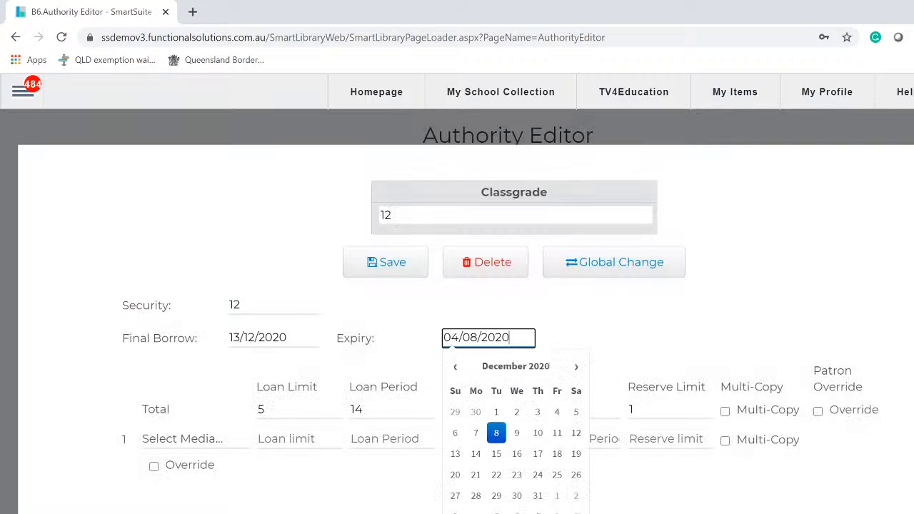
left_click_drag(509, 338, 422, 346)
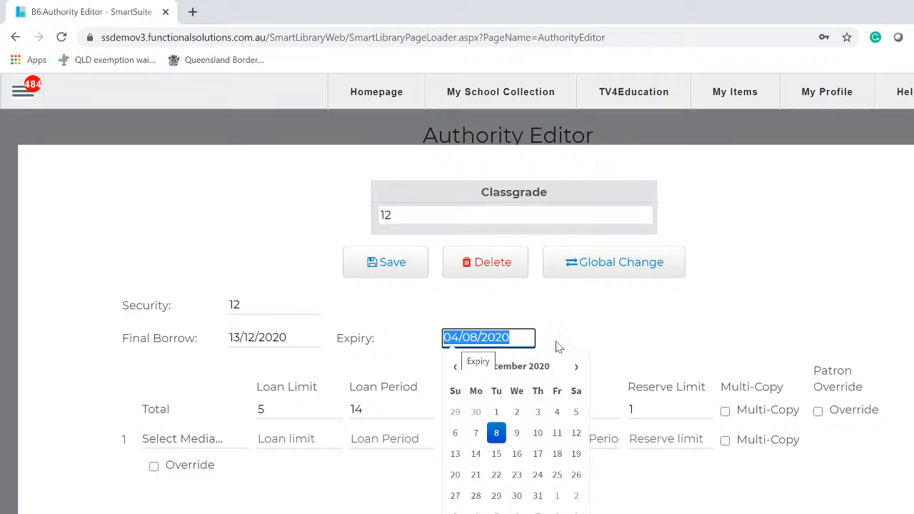
- Set grade 12's Total loan limit to 5, review the loan fields, and enable Multi-Copy
left_click(628, 334)
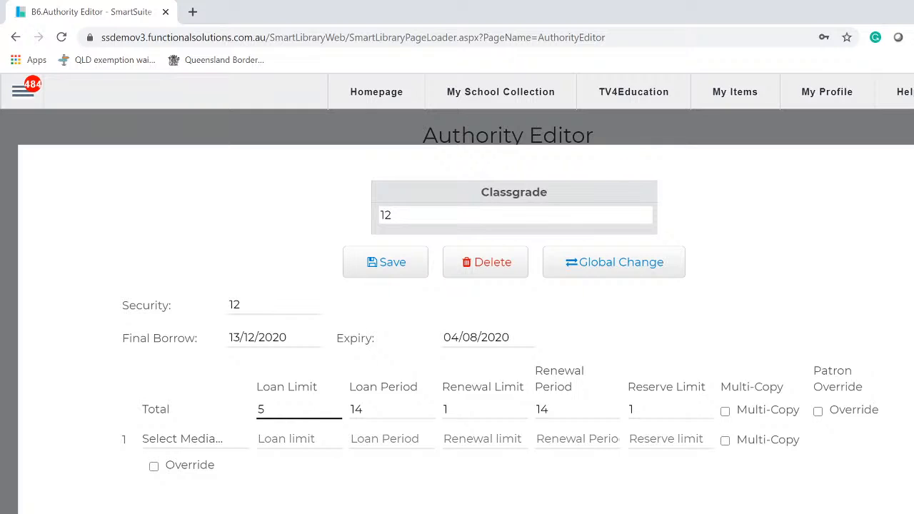
left_click_drag(271, 410, 218, 402)
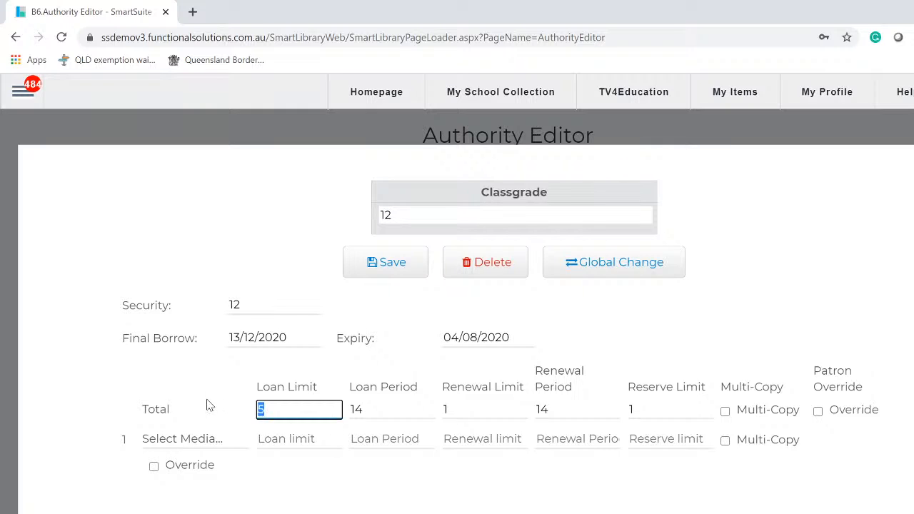
type("5")
key("Tab")
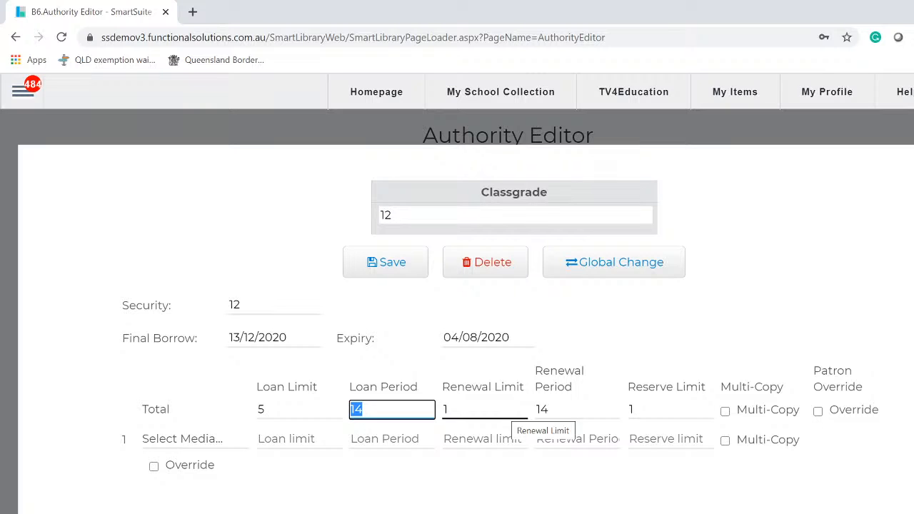
key("Tab")
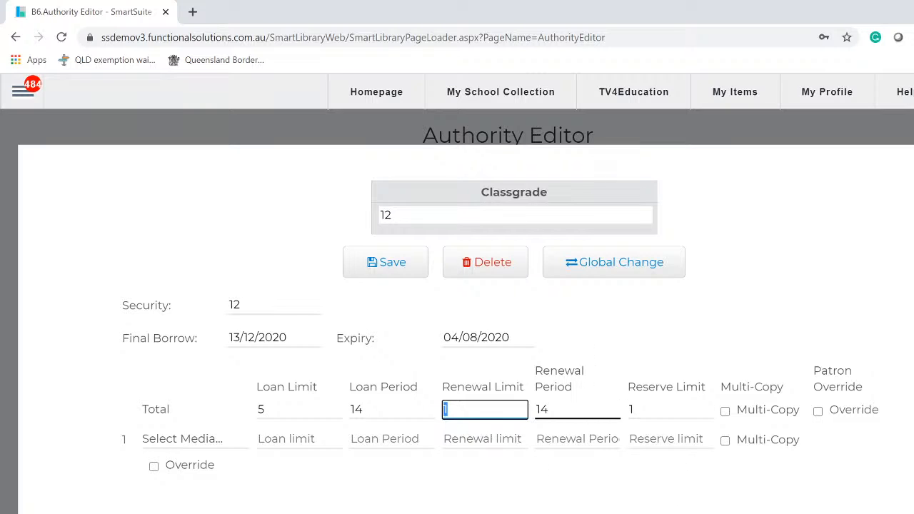
key("Tab")
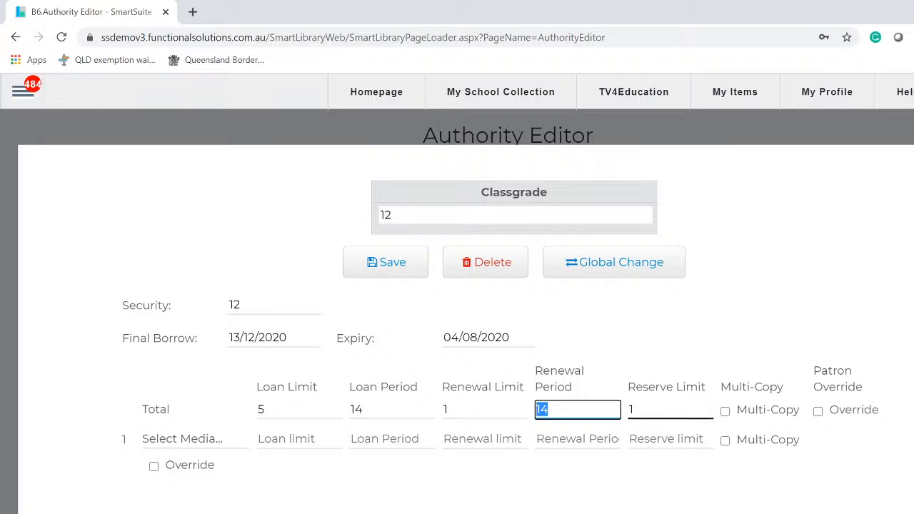
key("Tab")
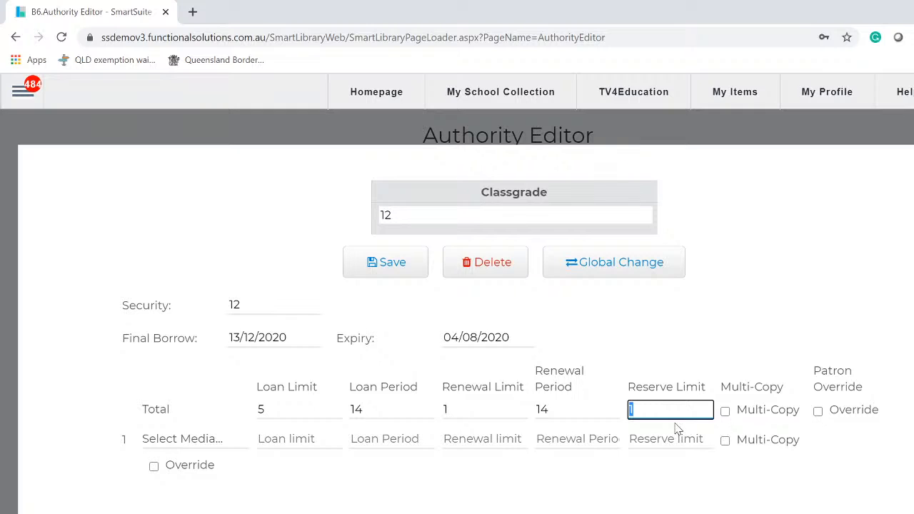
left_click(725, 412)
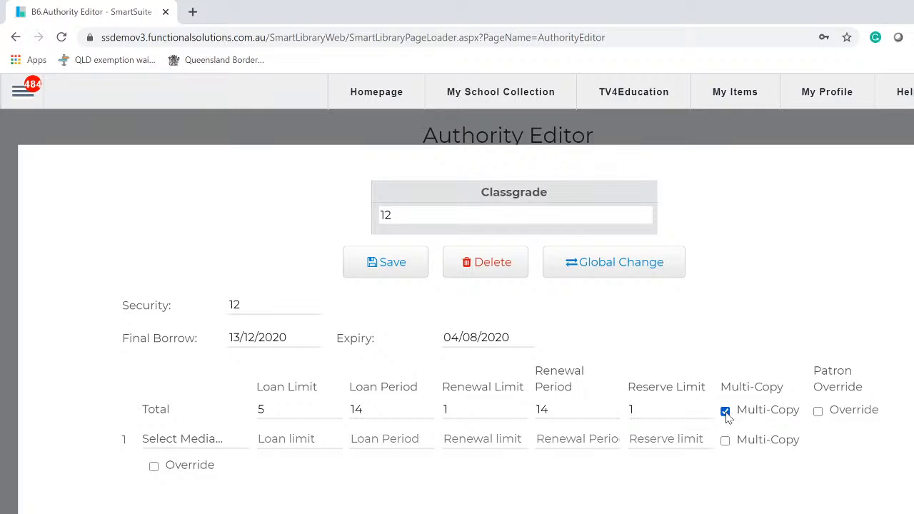
left_click(726, 413)
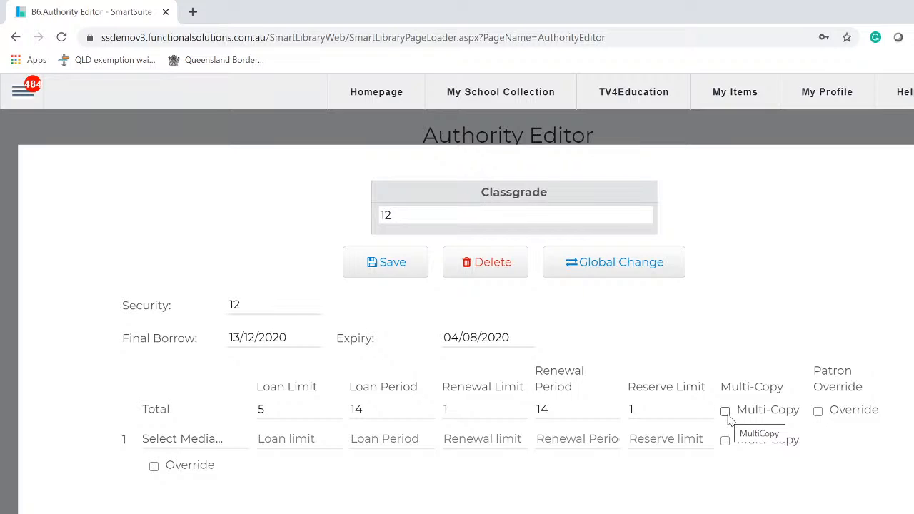
left_click(725, 412)
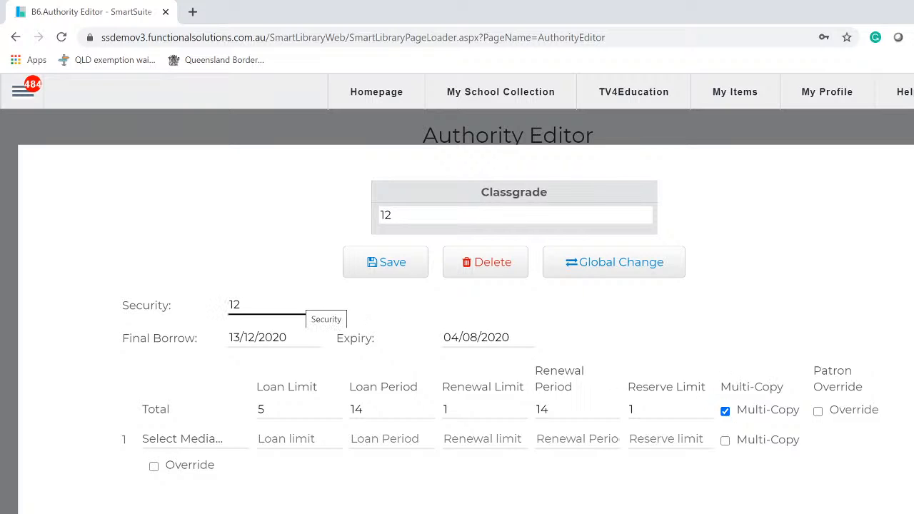
- Set Total Loan Period 365, rename the grade 'teachers', and enable Multi-Copy and Patron Override
left_click(725, 411)
left_click_drag(372, 410, 334, 410)
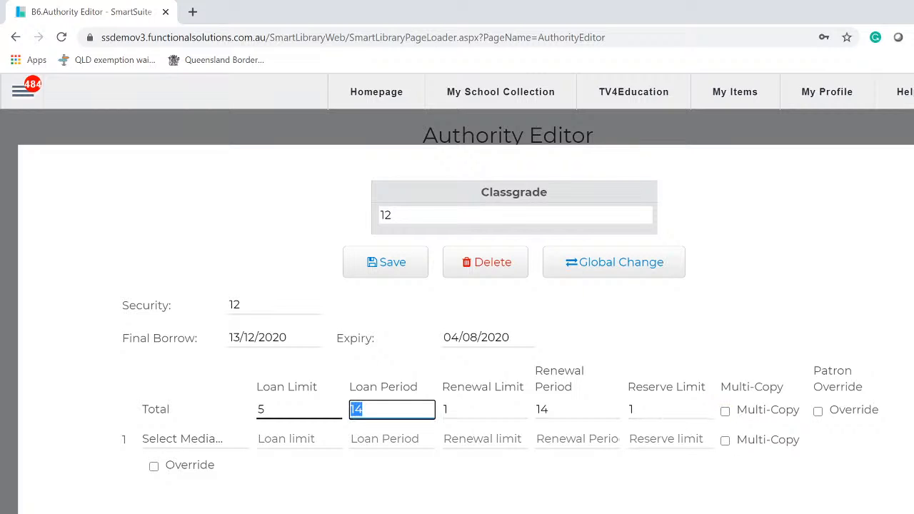
type("365")
left_click_drag(401, 216, 309, 214)
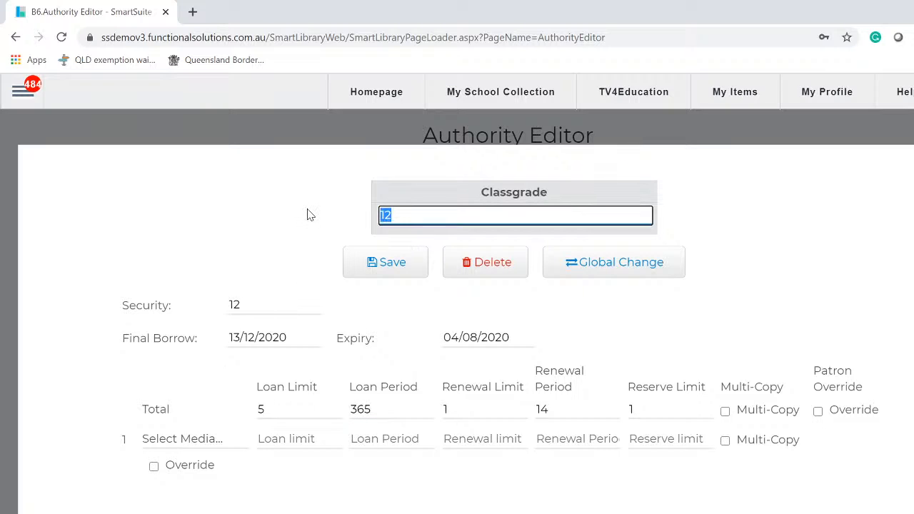
type("teachers")
left_click(724, 410)
left_click(385, 413)
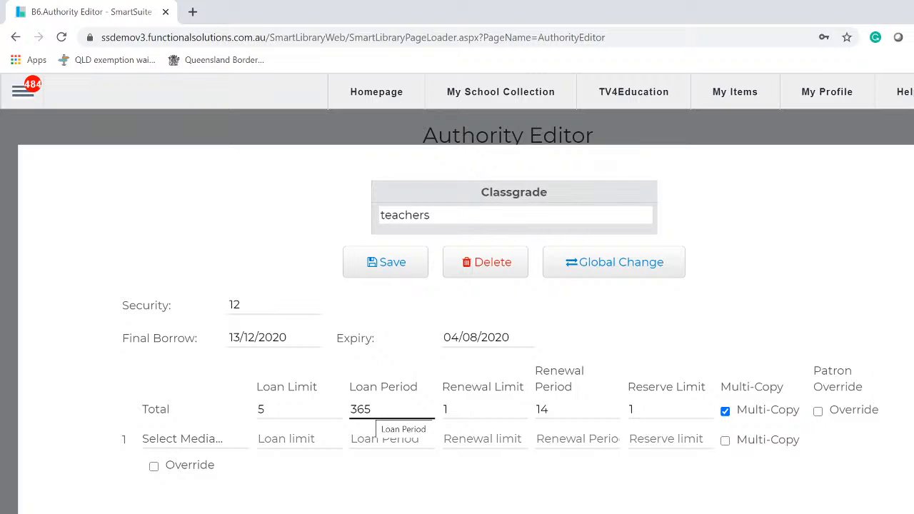
left_click(820, 412)
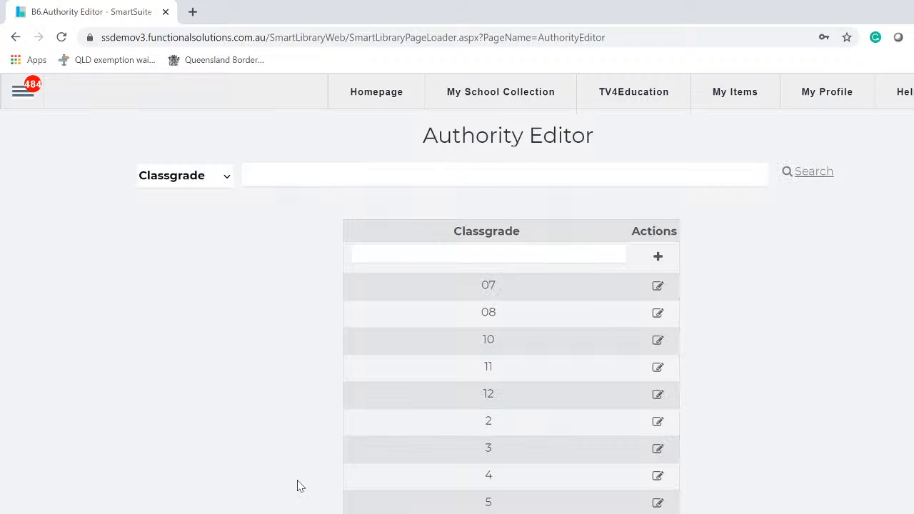
- Reopen class grade 12 to confirm its 14-day loan period and 04/08/2020 expiry, then close it
scroll(441, 394, "down", 1)
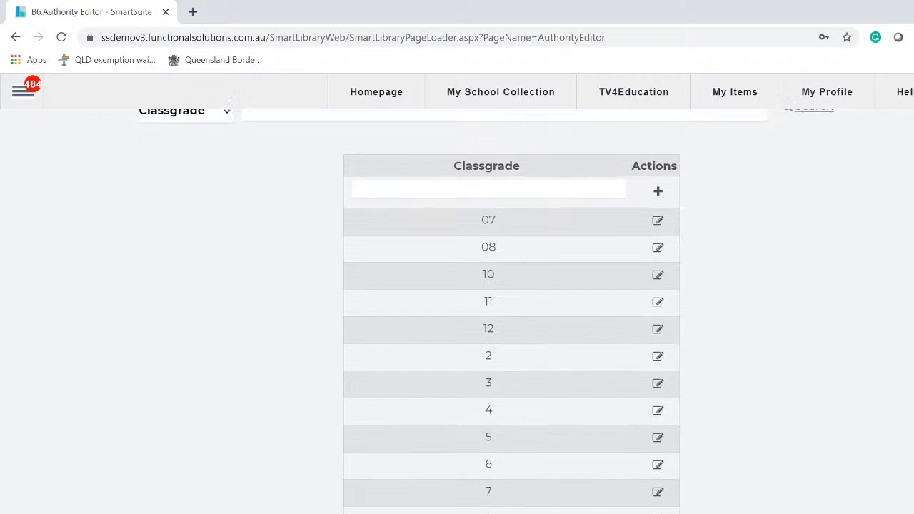
scroll(488, 311, "down", 2)
scroll(488, 312, "up", 3)
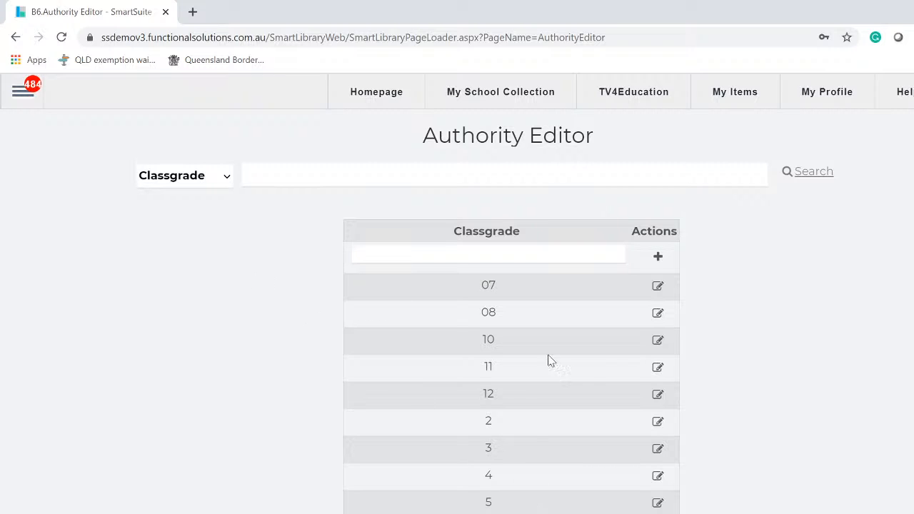
left_click(657, 397)
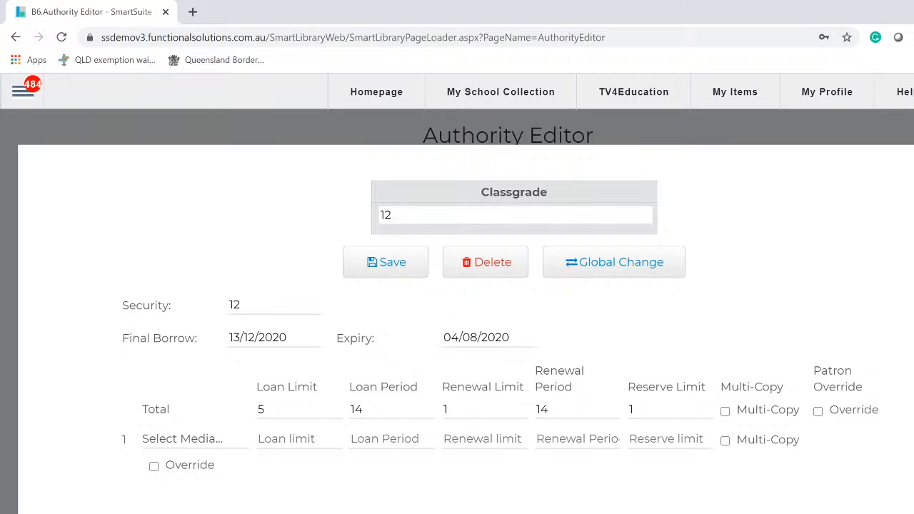
key("Escape")
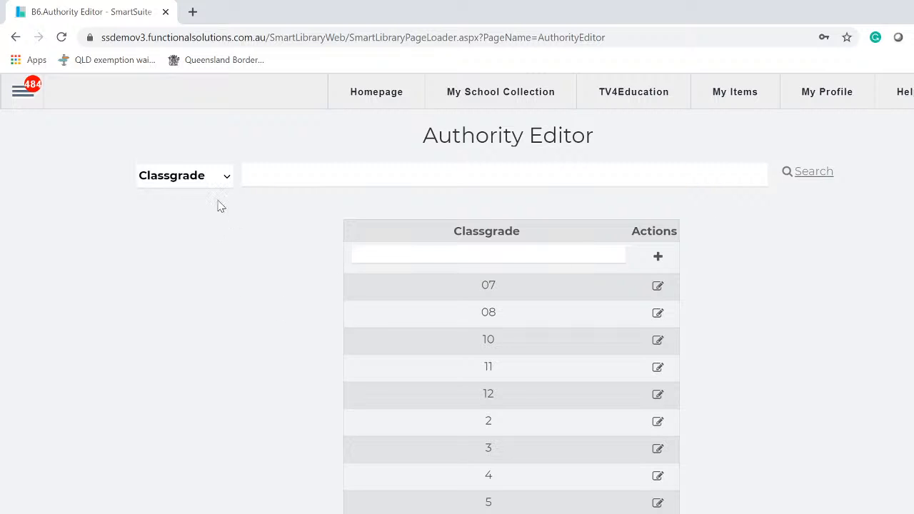
left_click(214, 177)
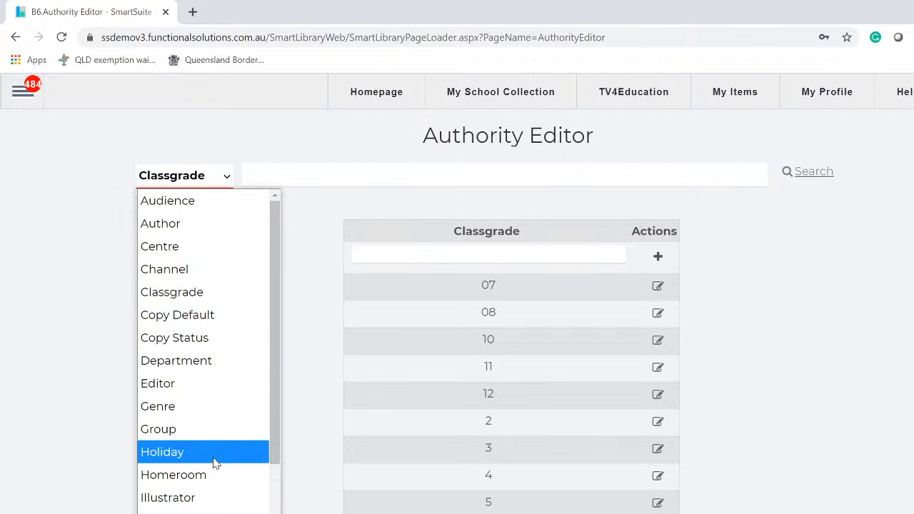
left_click(211, 478)
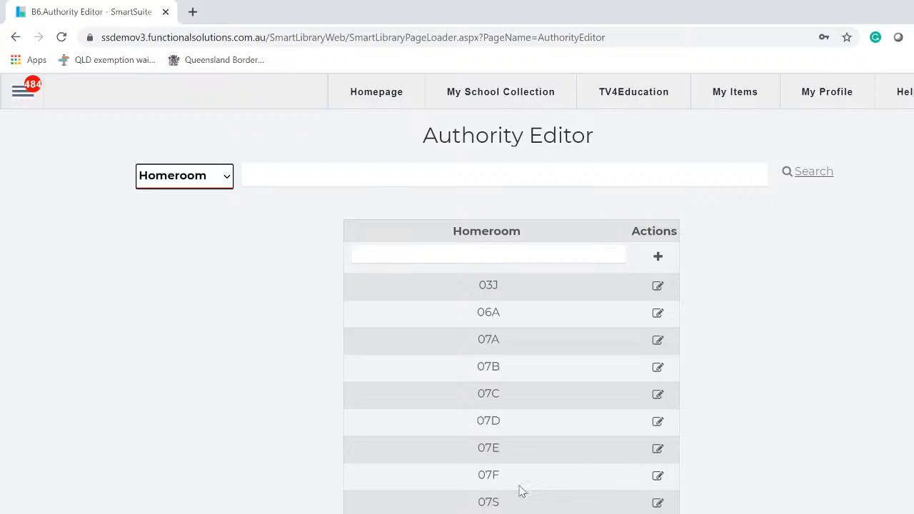
scroll(548, 480, "down", 6)
scroll(548, 477, "down", 8)
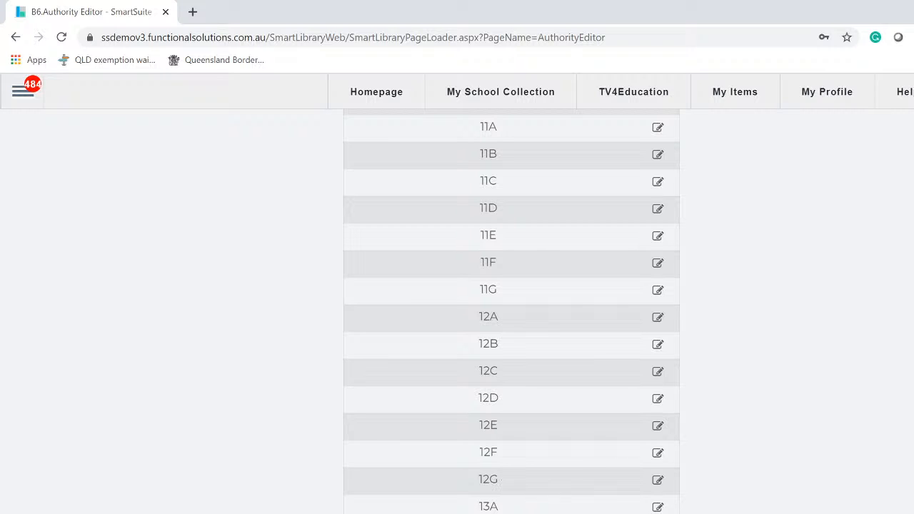
scroll(607, 492, "up", 12)
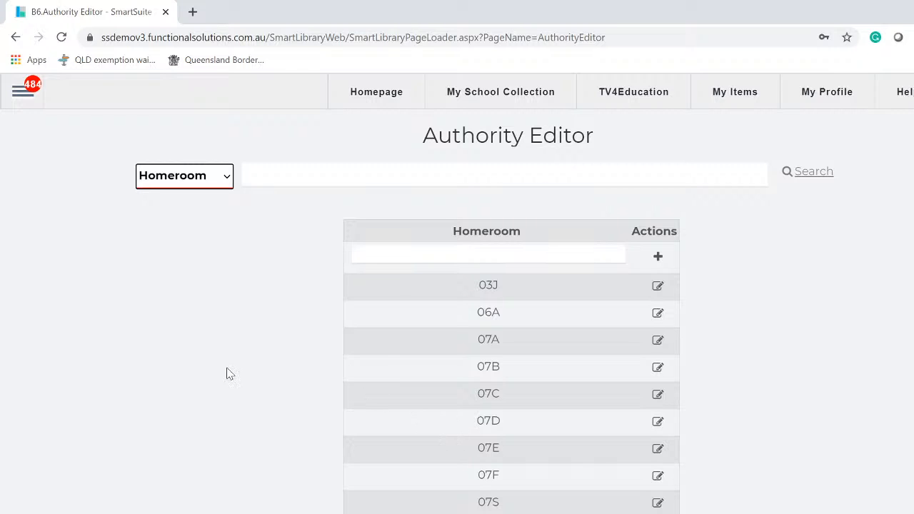
- Open Patron Management, search by part of the surname, and open the matching student's record
left_click(20, 93)
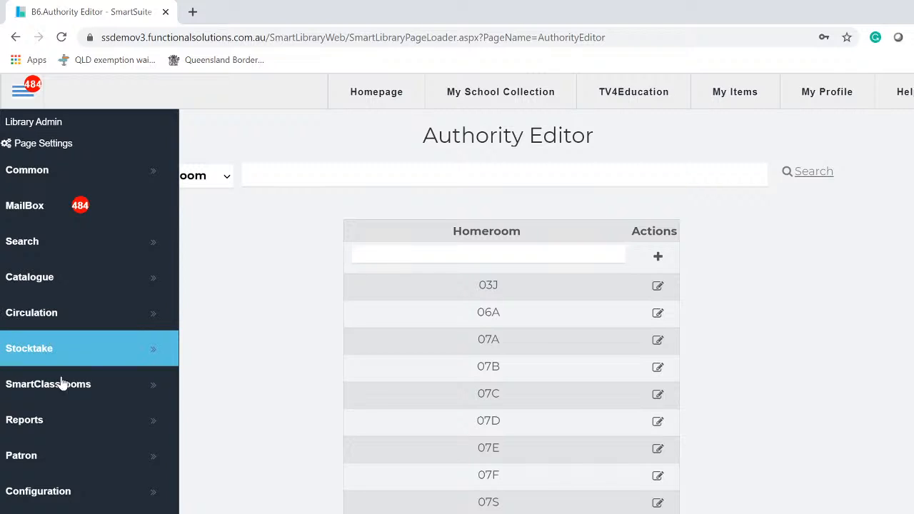
left_click(59, 462)
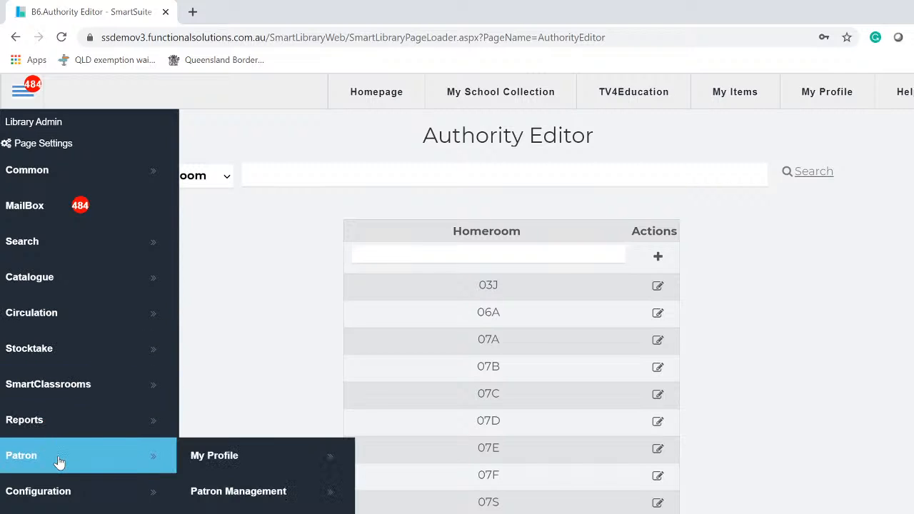
left_click(275, 494)
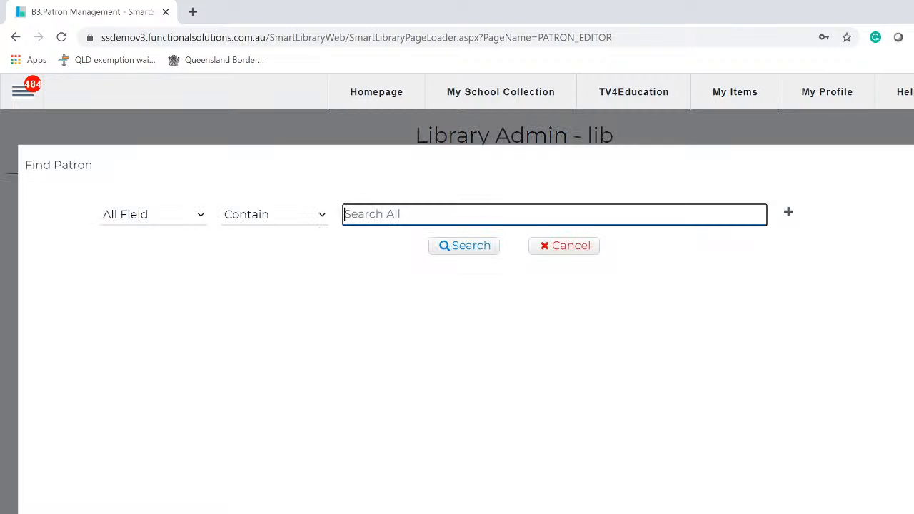
type("sco")
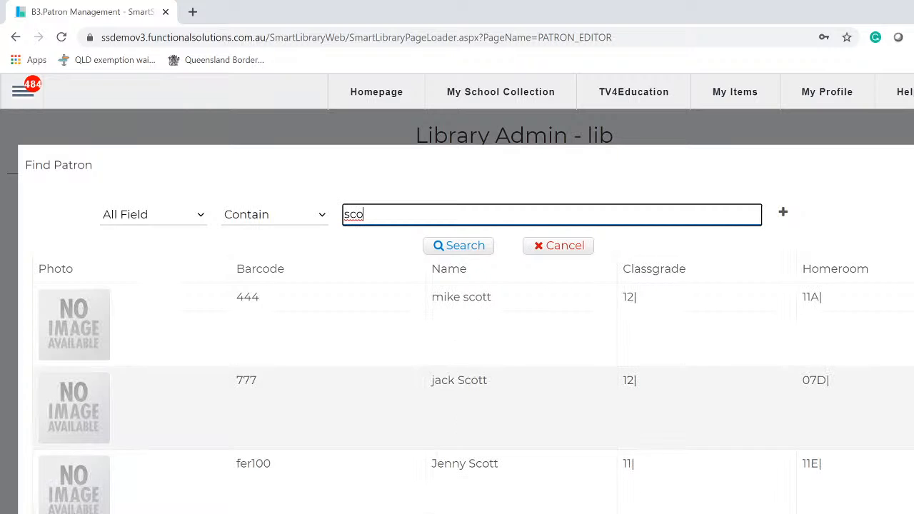
left_click(506, 405)
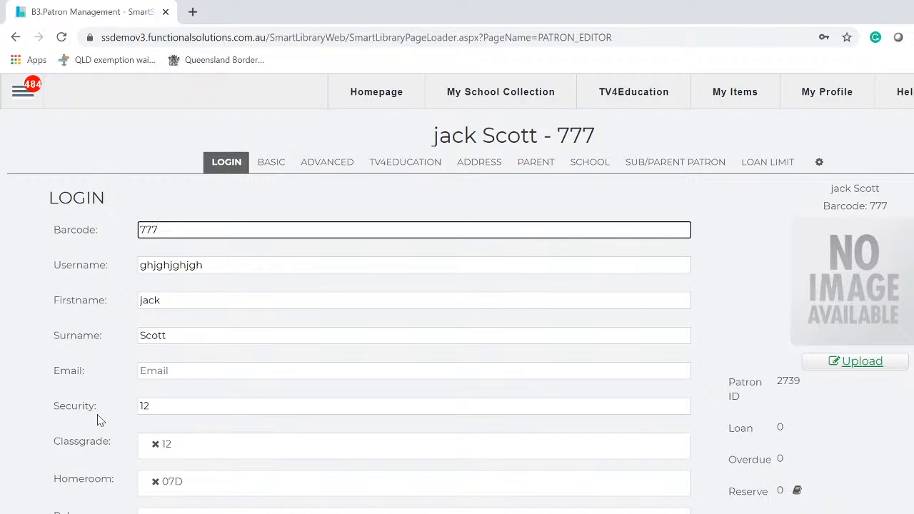
- Set the patron's class grade to 11 and homeroom to 11F, then begin a blank new patron
left_click(229, 457)
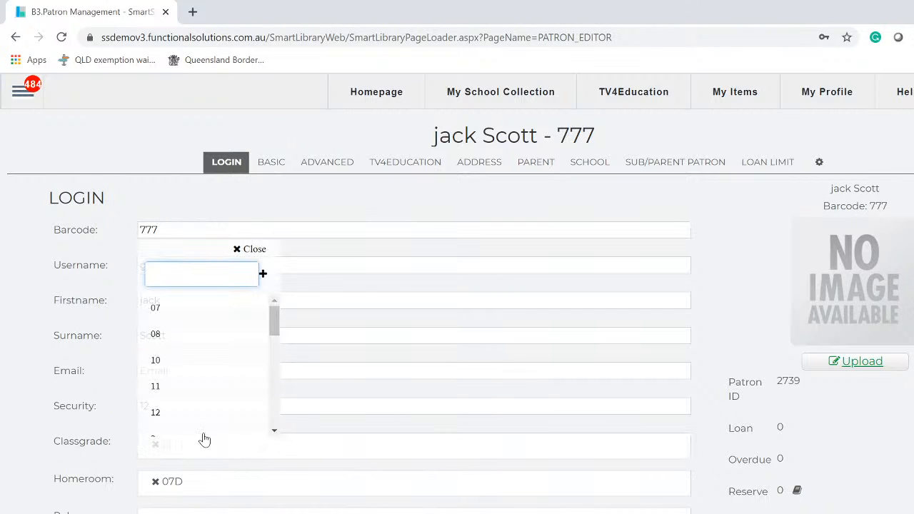
left_click(163, 392)
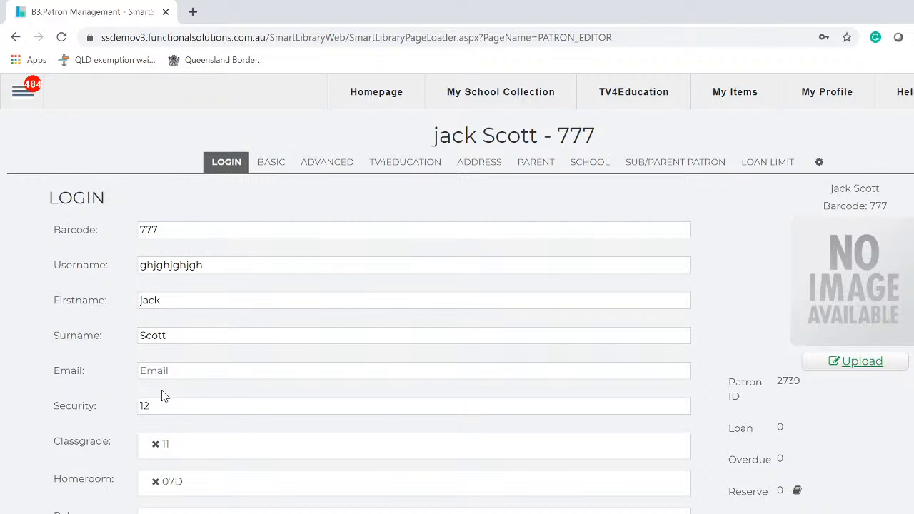
left_click(204, 492)
scroll(220, 465, "down", 8)
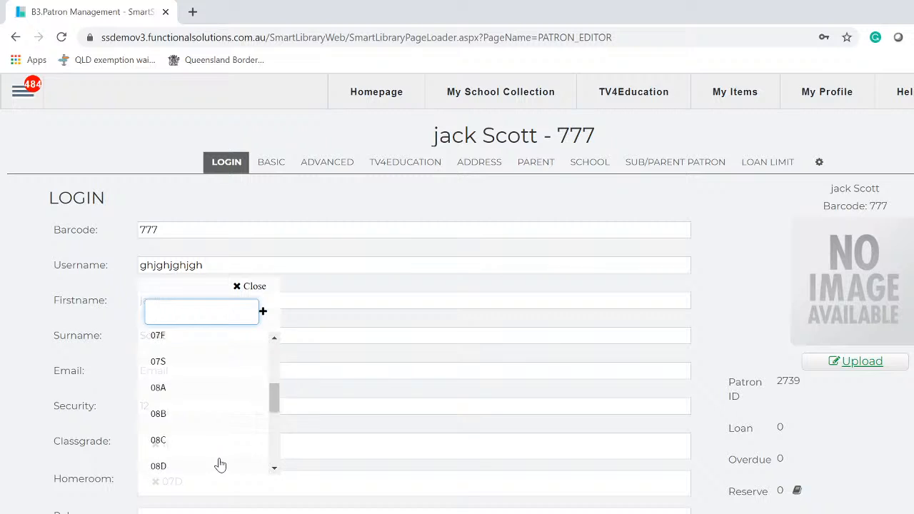
scroll(220, 465, "down", 3)
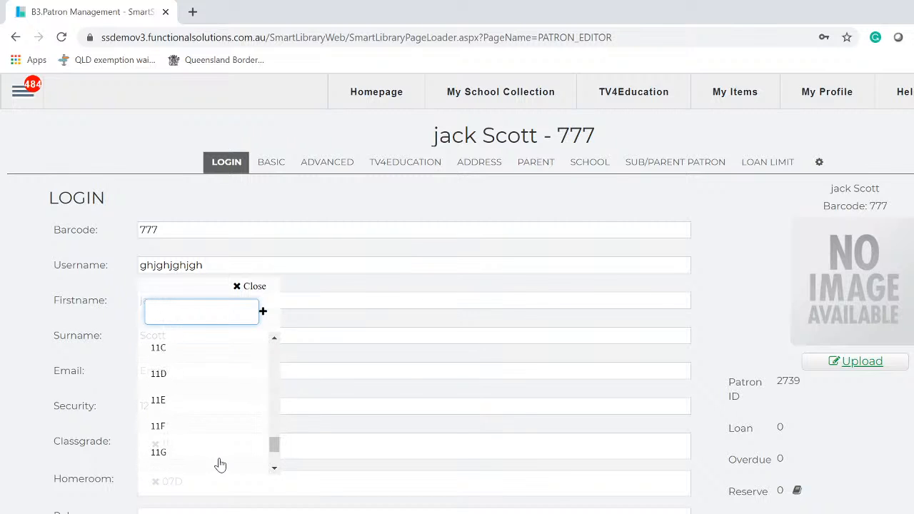
left_click(198, 433)
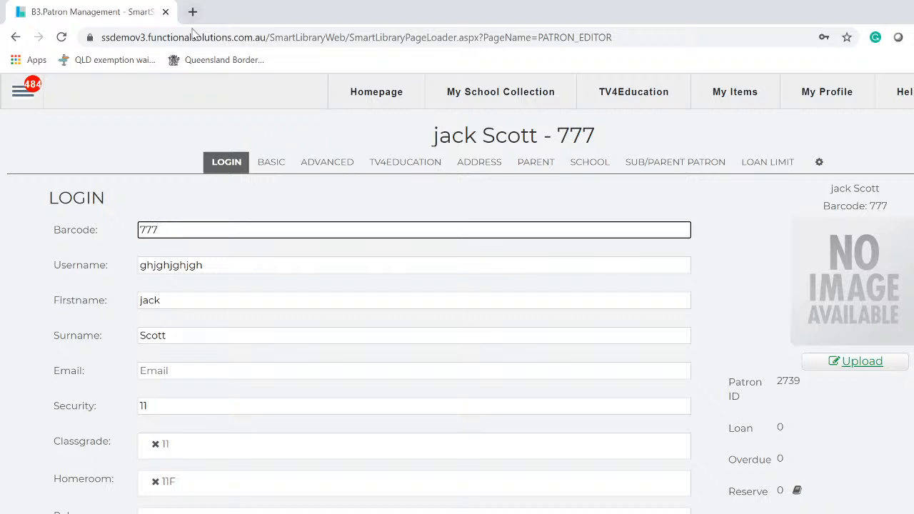
left_click(176, 371)
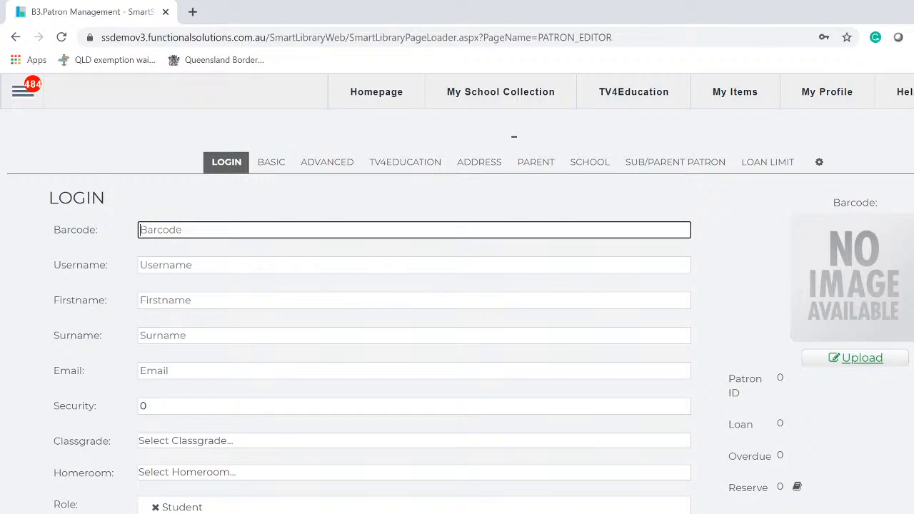
- Enter the new patron's barcode, first name and surname
type("435345")
key("Tab")
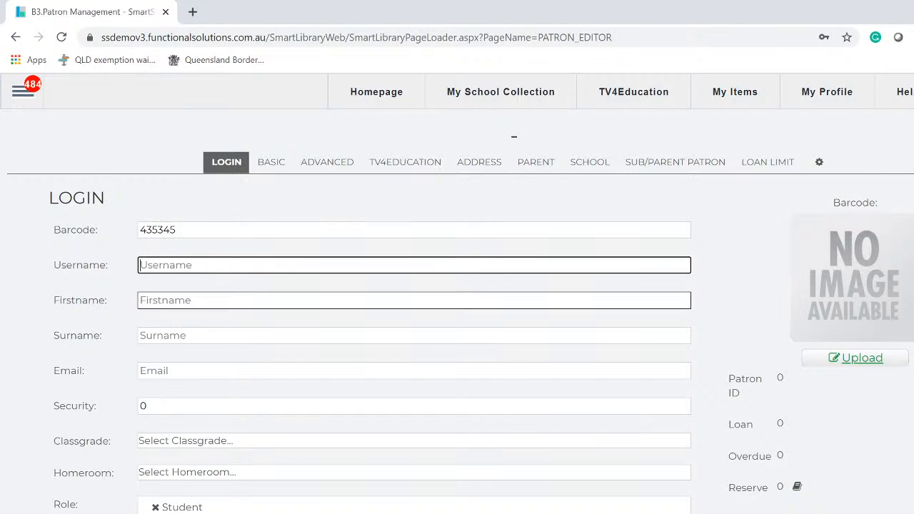
key("Tab")
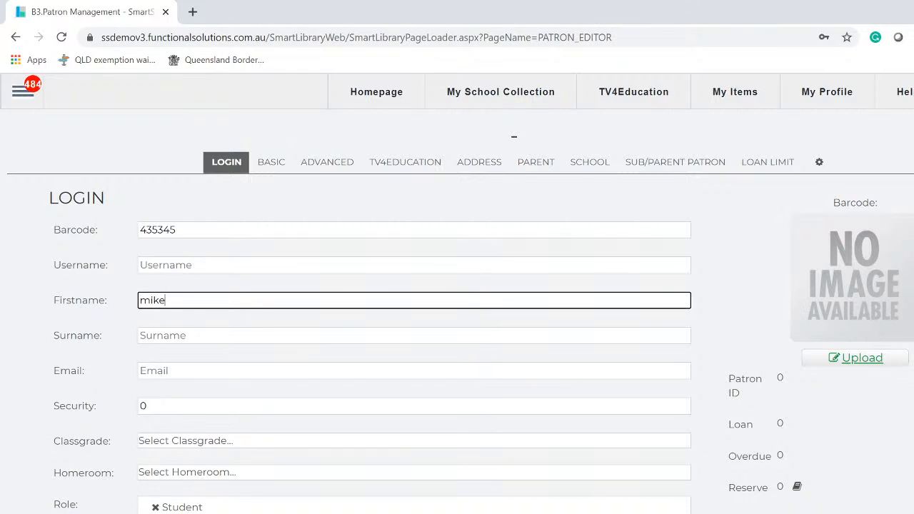
key("Tab")
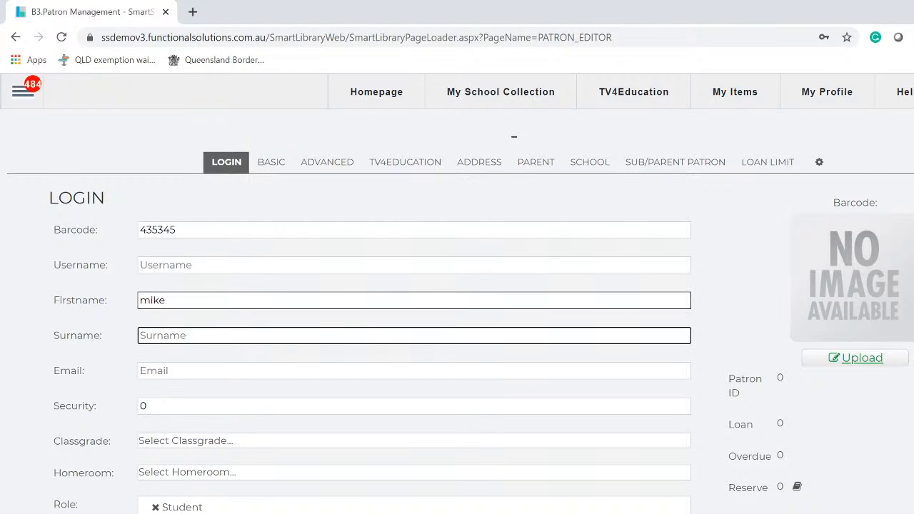
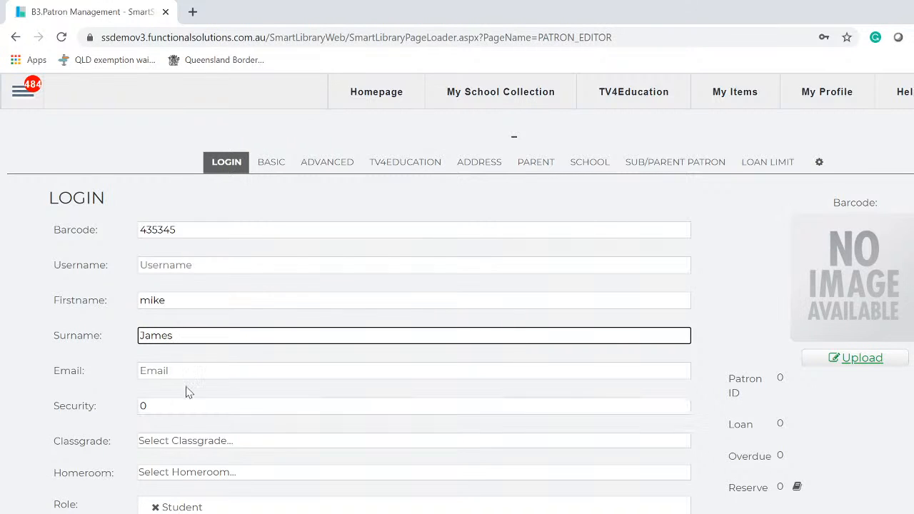
- Set the new patron's class grade to 10 and homeroom to 10B
left_click(177, 443)
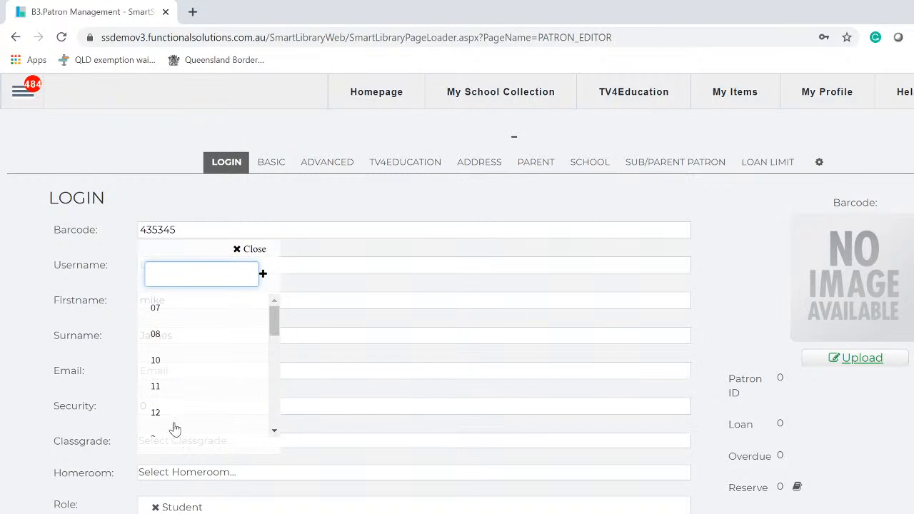
left_click(177, 361)
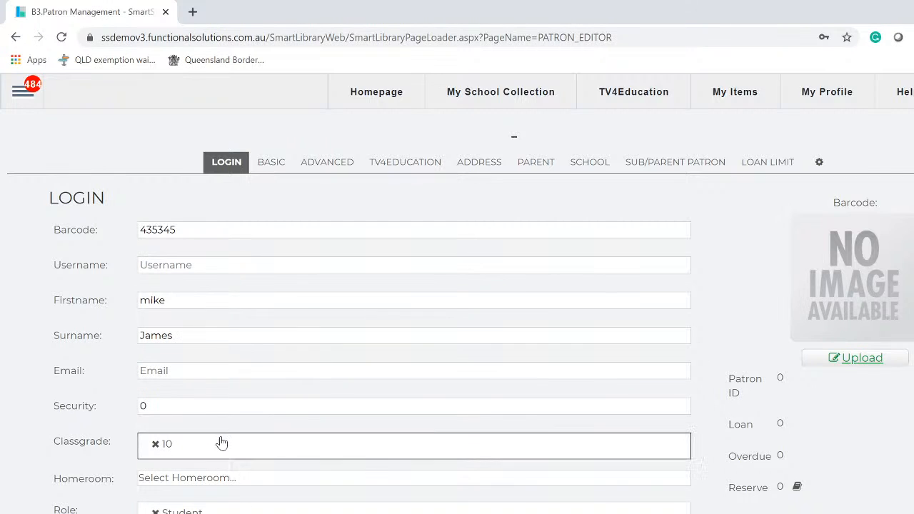
left_click(205, 480)
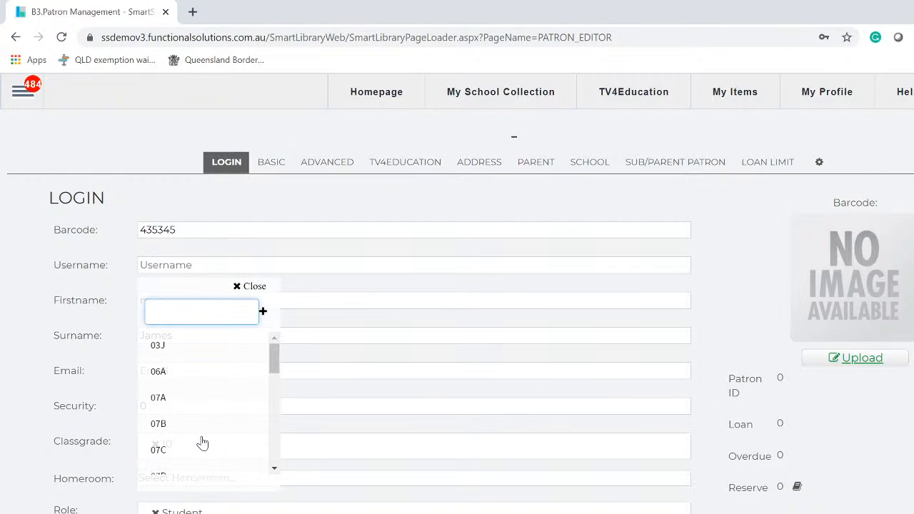
scroll(200, 441, "up", 5)
scroll(200, 441, "down", 2)
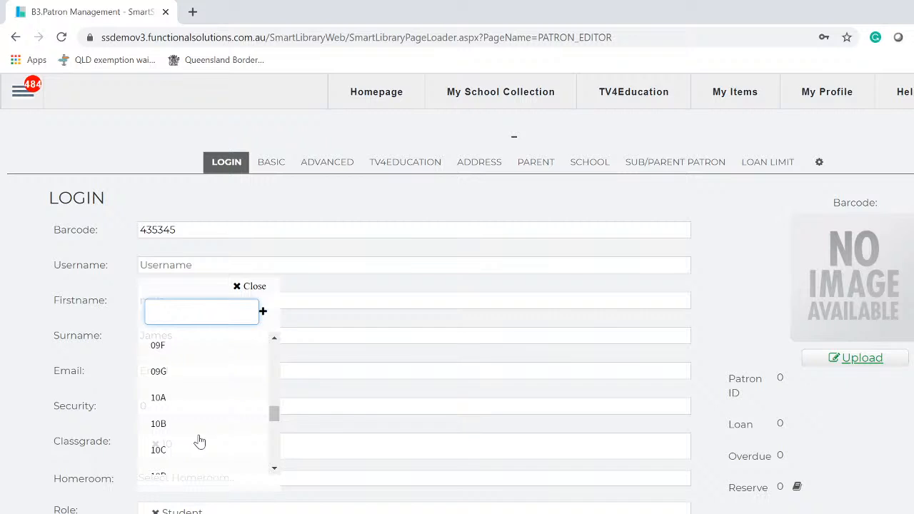
left_click(190, 428)
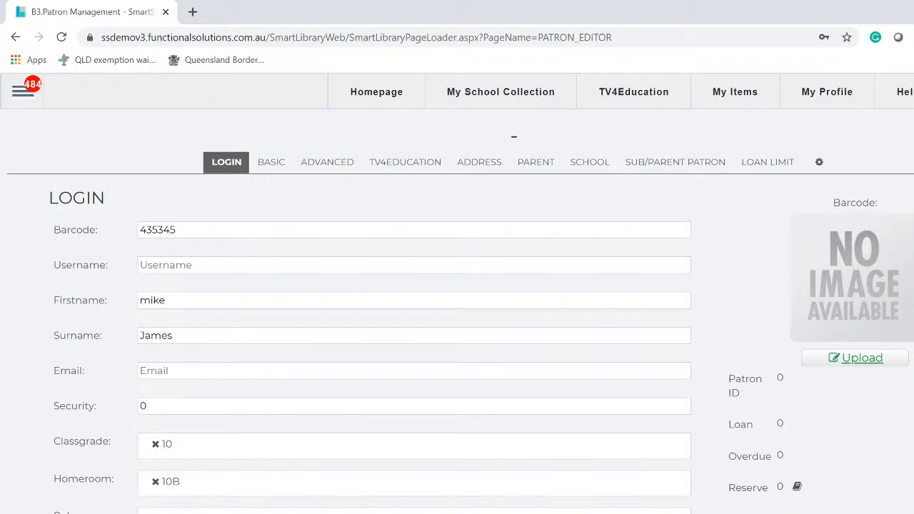
- Give the patron the Teacher role, save the record, and open Change Password
left_click(196, 511)
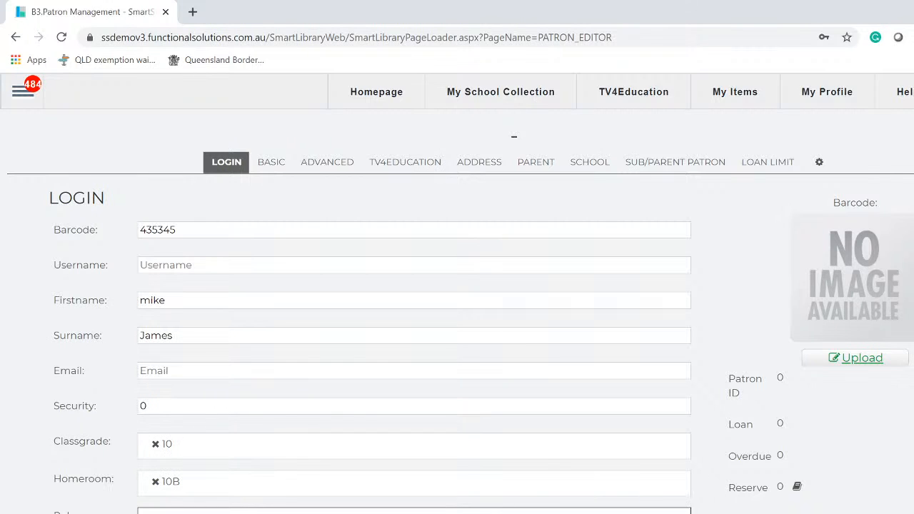
key("Tab")
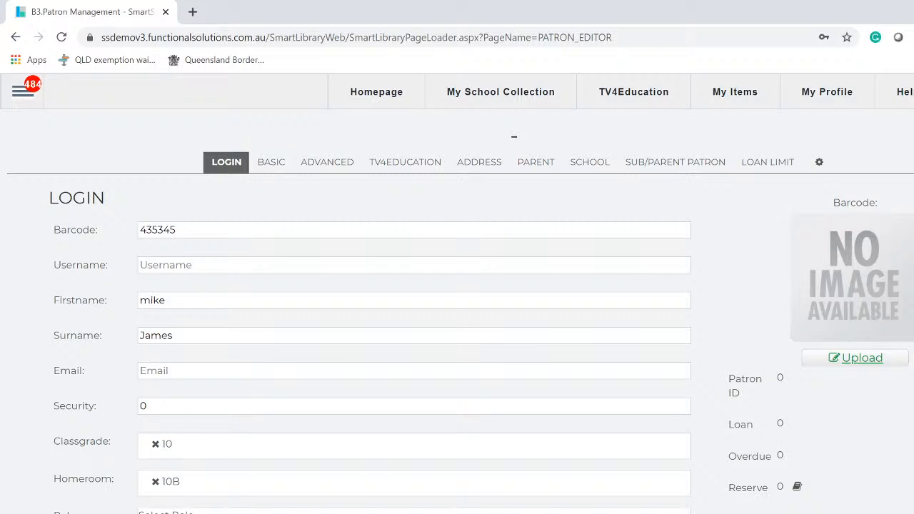
left_click(197, 511)
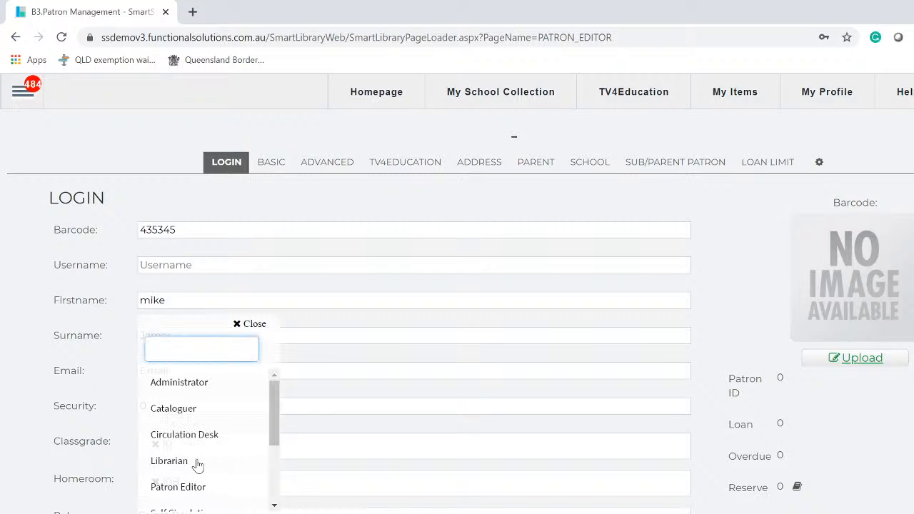
scroll(199, 466, "down", 1)
scroll(197, 466, "down", 2)
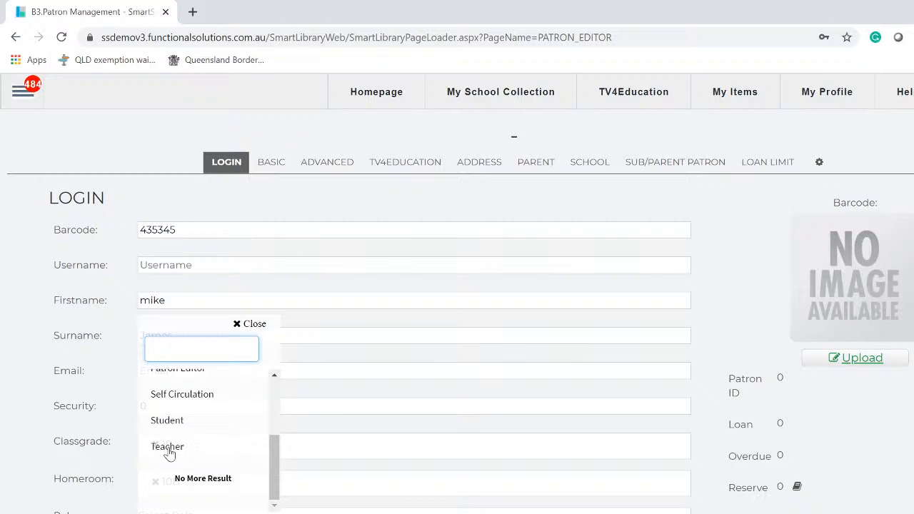
left_click(170, 448)
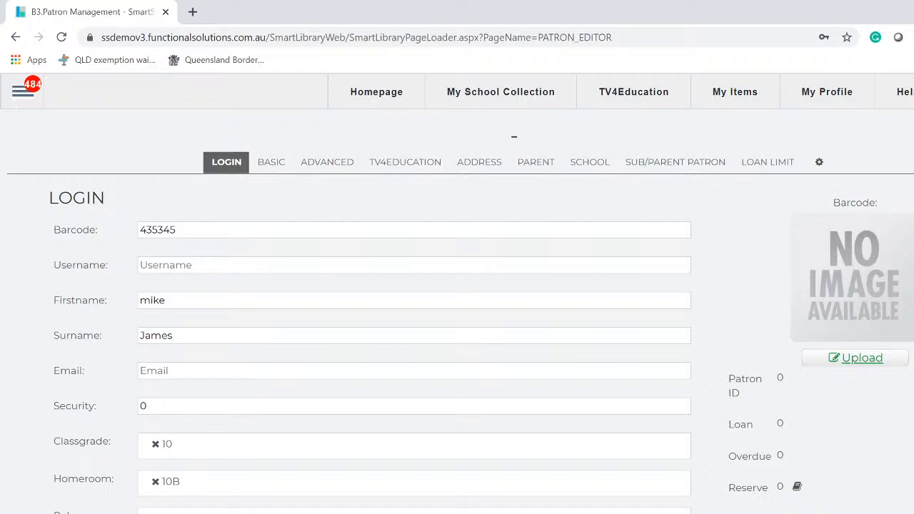
left_click(178, 513)
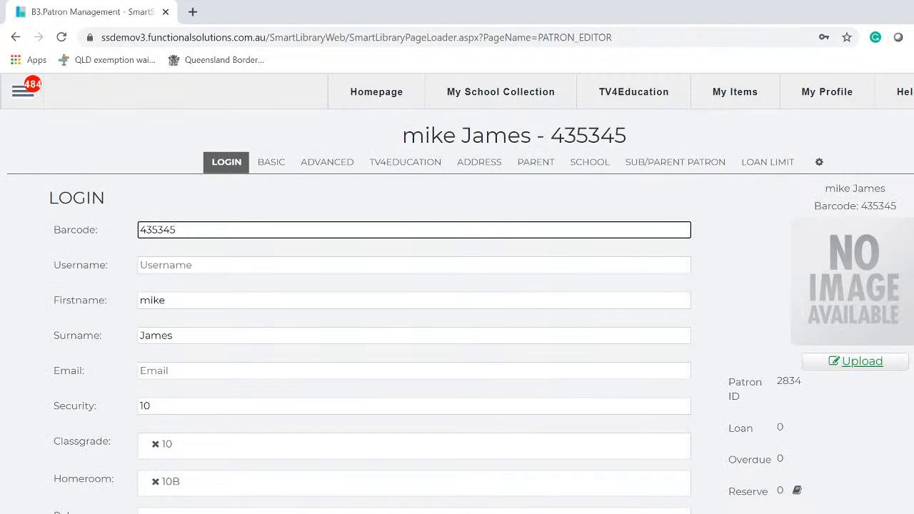
left_click(331, 513)
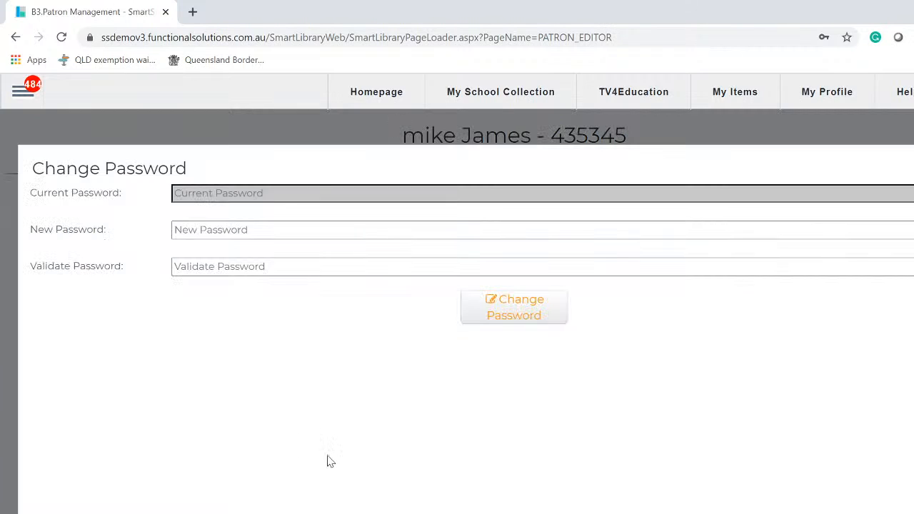
- Close the Change Password form without setting a new password
left_click(235, 229)
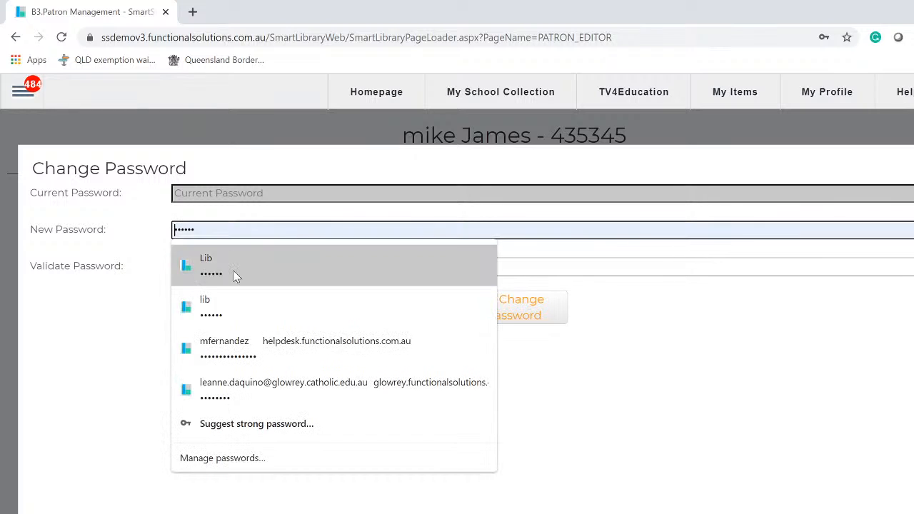
left_click(643, 384)
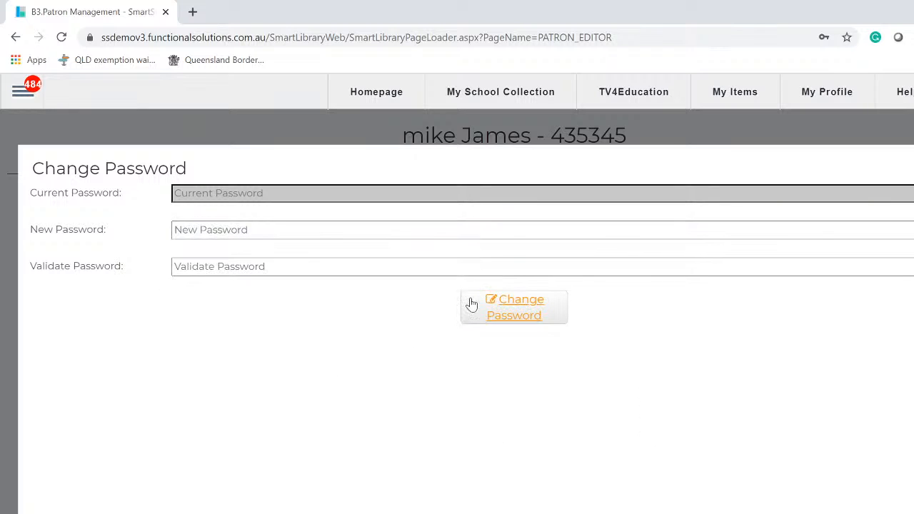
left_click(912, 158)
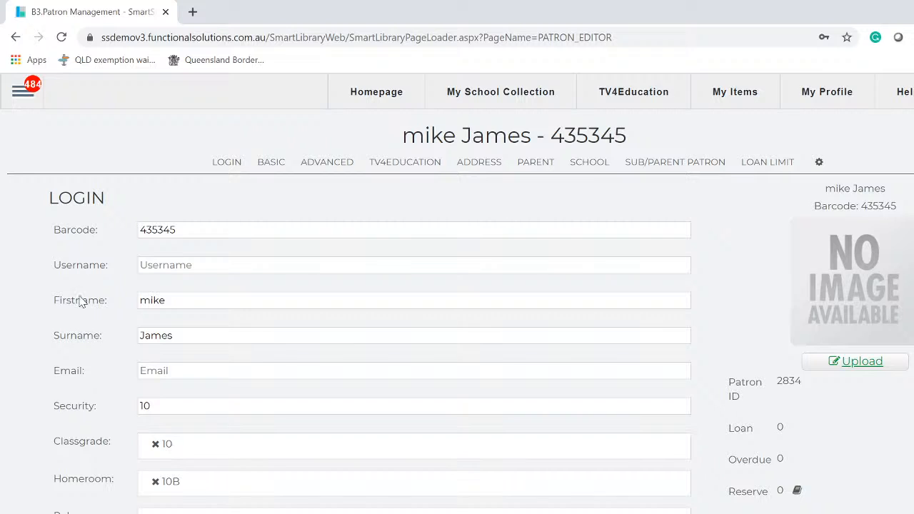
- Go to Patron Import, keep the Comma Delimiter CSV format, and bring up the upload file picker
left_click(19, 95)
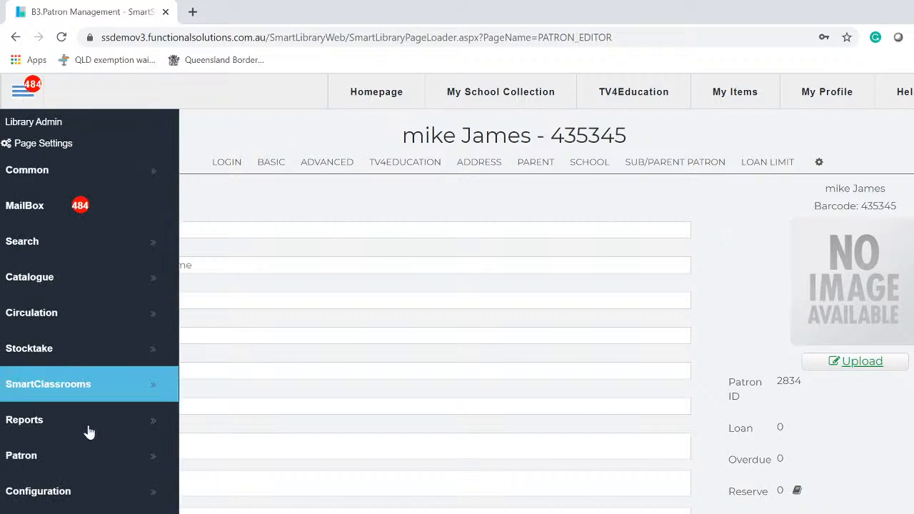
left_click(78, 466)
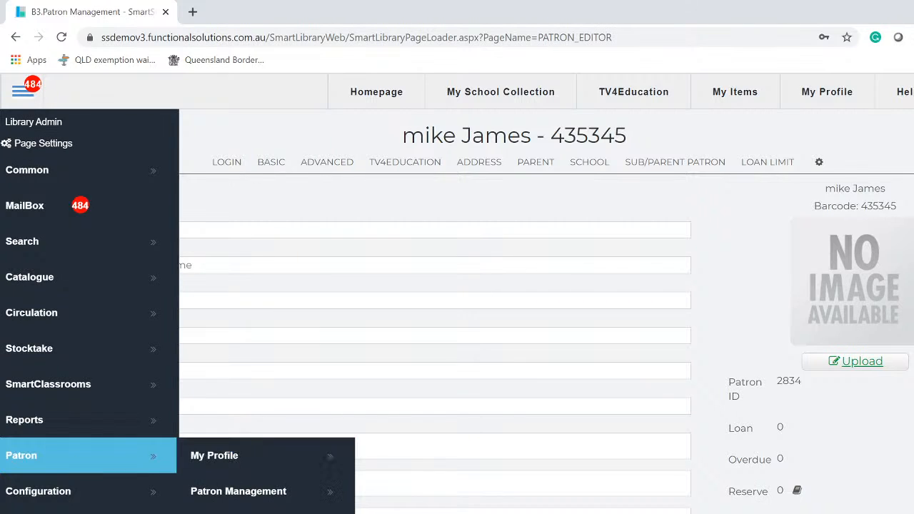
left_click(238, 512)
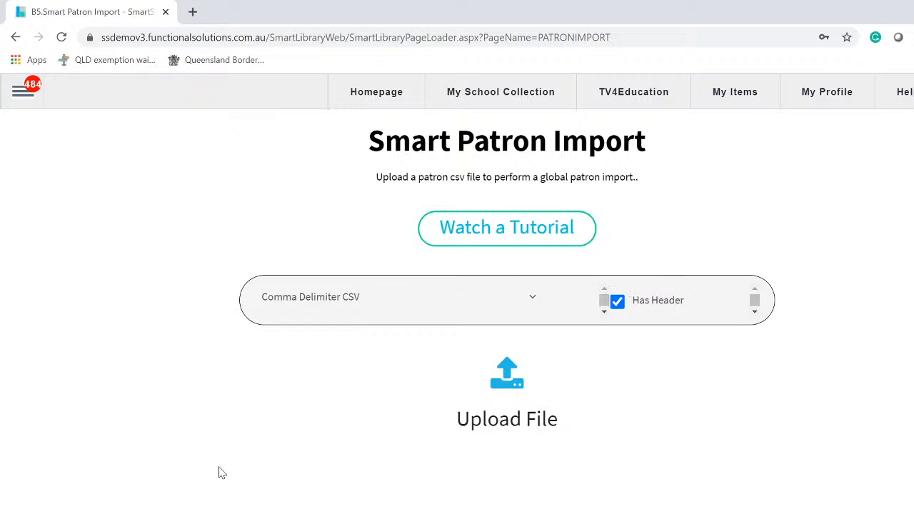
left_click(335, 298)
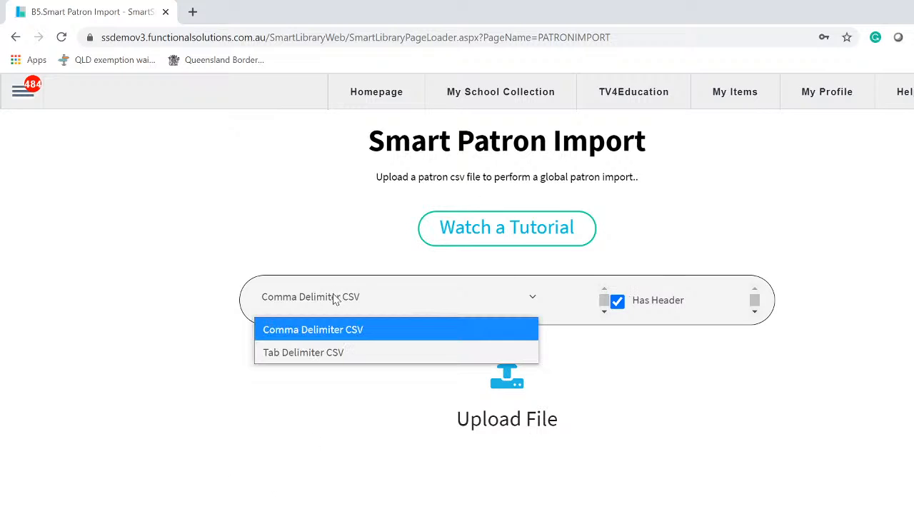
left_click(335, 298)
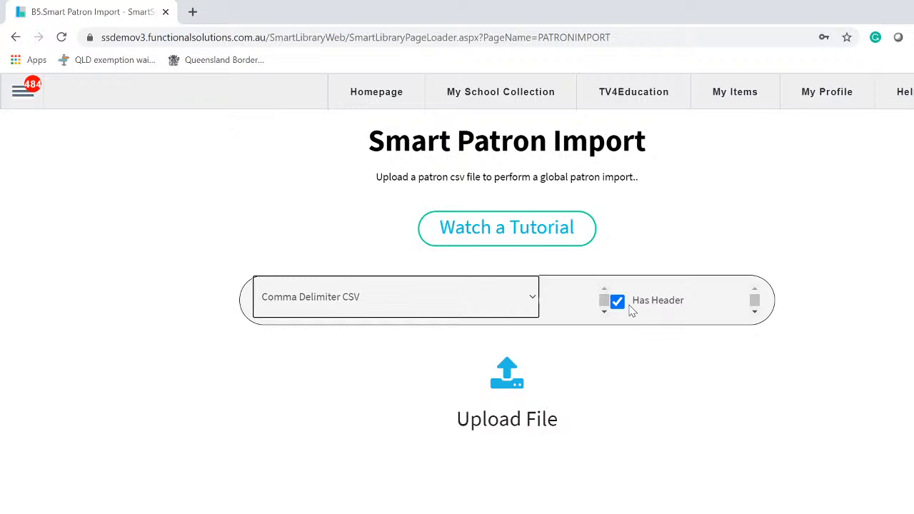
left_click(513, 385)
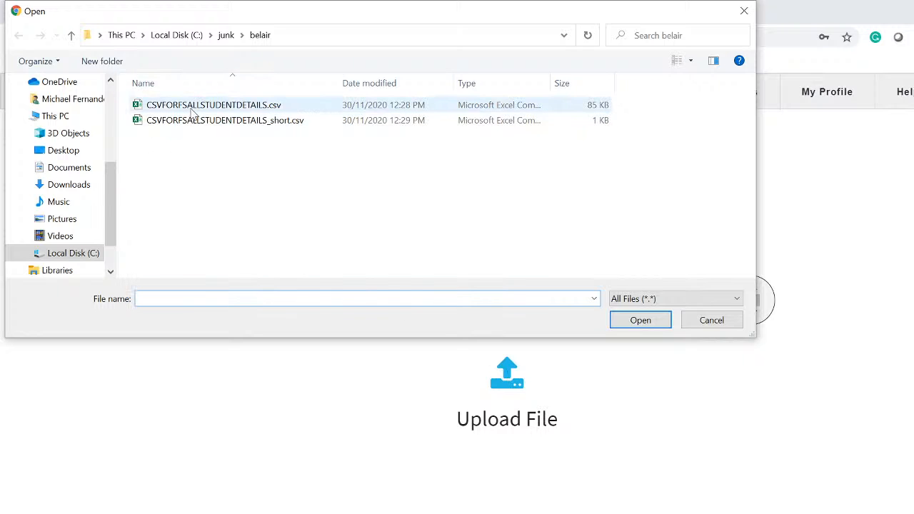
- Upload CSVFORFSALLSTUDENTDETAILS.csv and map its unassigned name column to Surname
double_click(197, 109)
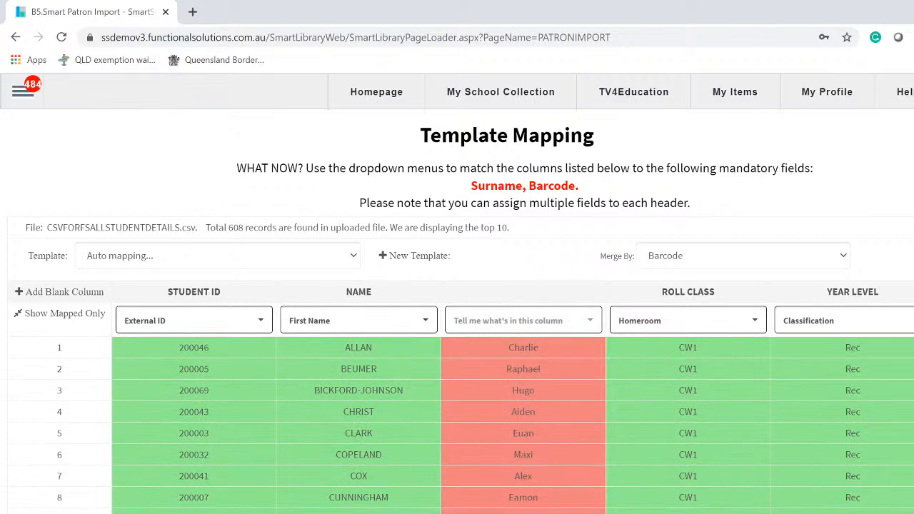
scroll(459, 308, "down", 1)
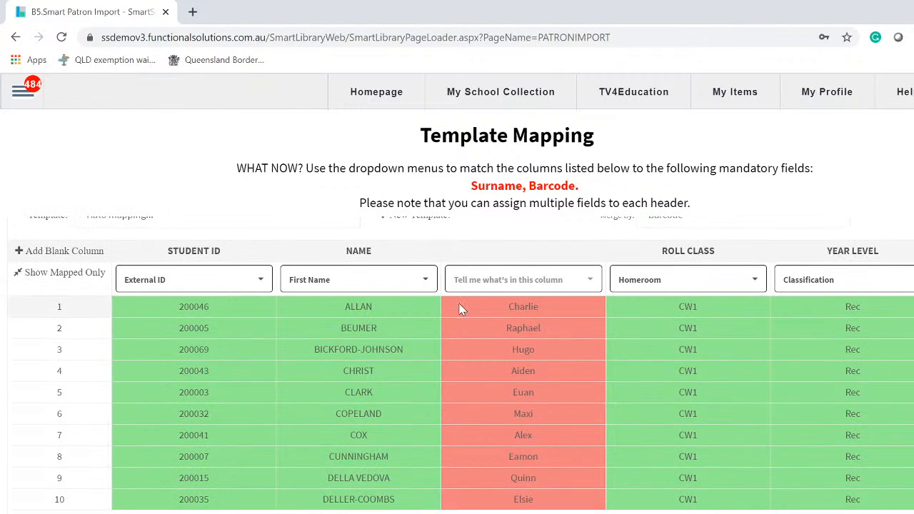
left_click(591, 280)
scroll(494, 462, "down", 1)
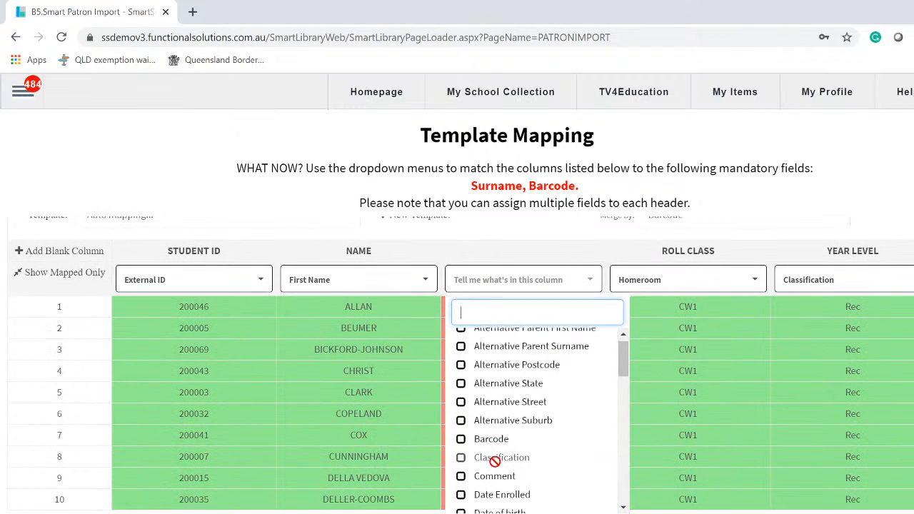
scroll(494, 462, "down", 5)
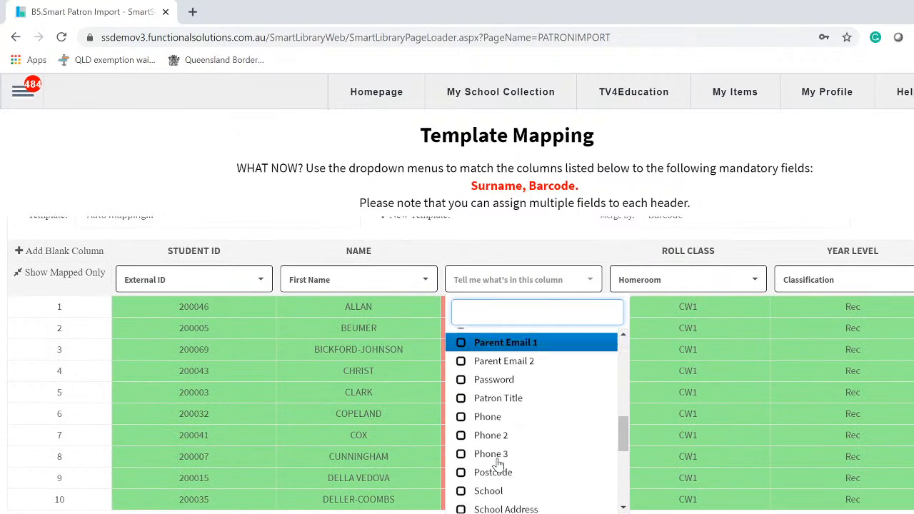
scroll(498, 463, "down", 4)
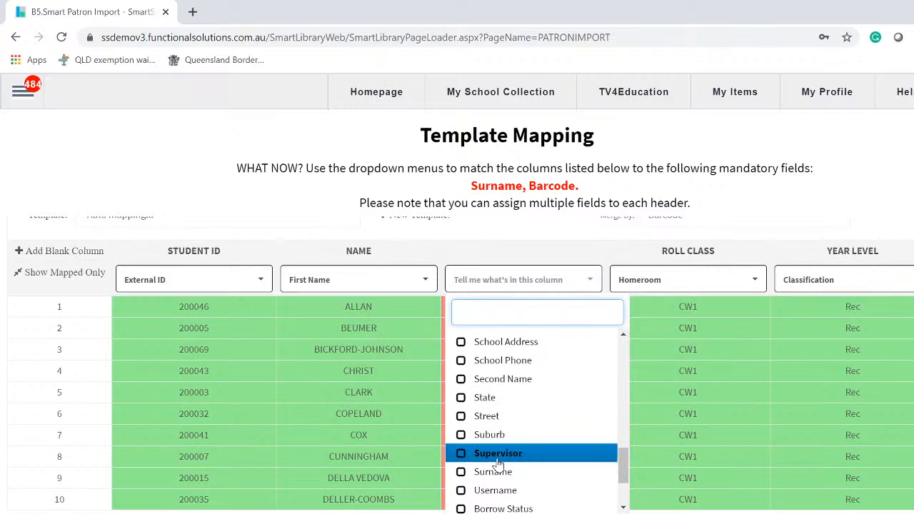
left_click(495, 473)
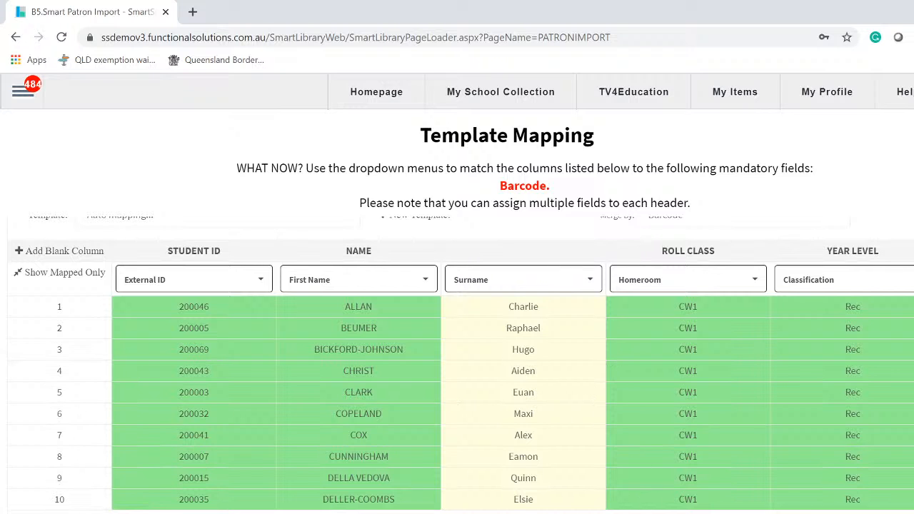
scroll(457, 371, "right", 10)
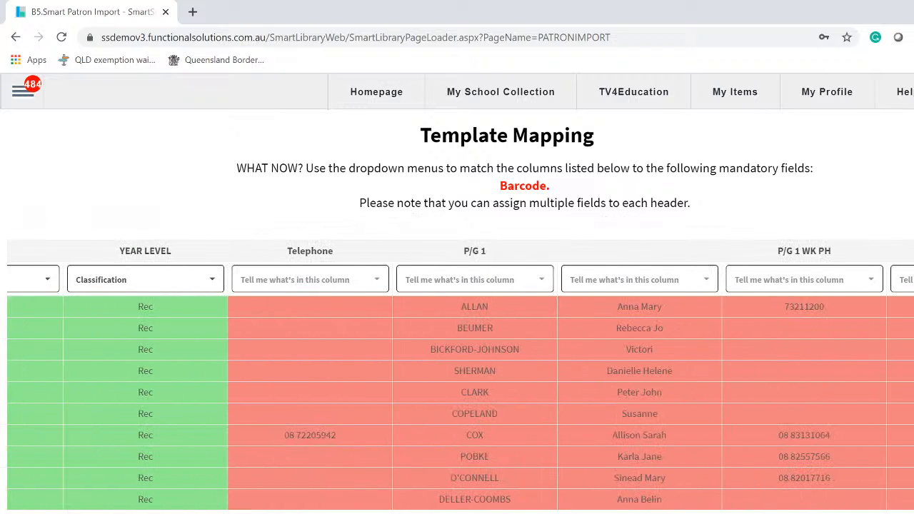
scroll(457, 371, "left", 8)
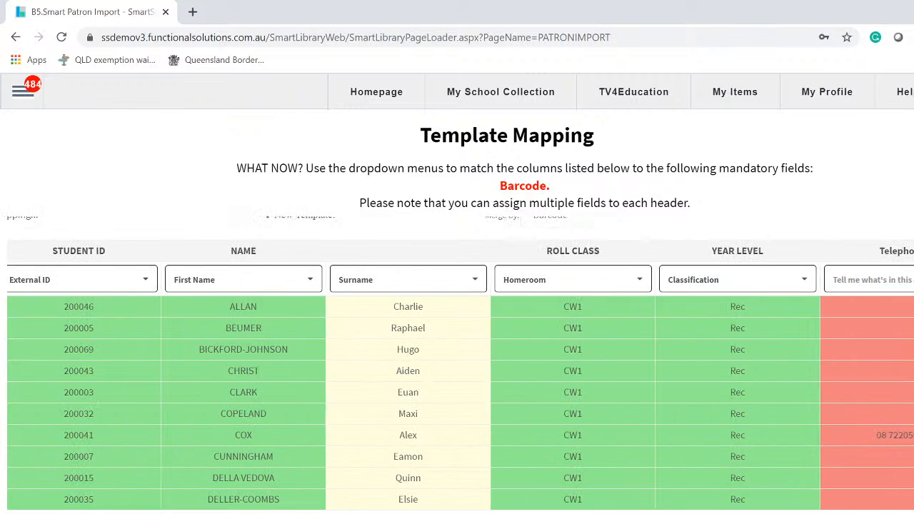
scroll(456, 399, "right", 11)
scroll(456, 399, "left", 12)
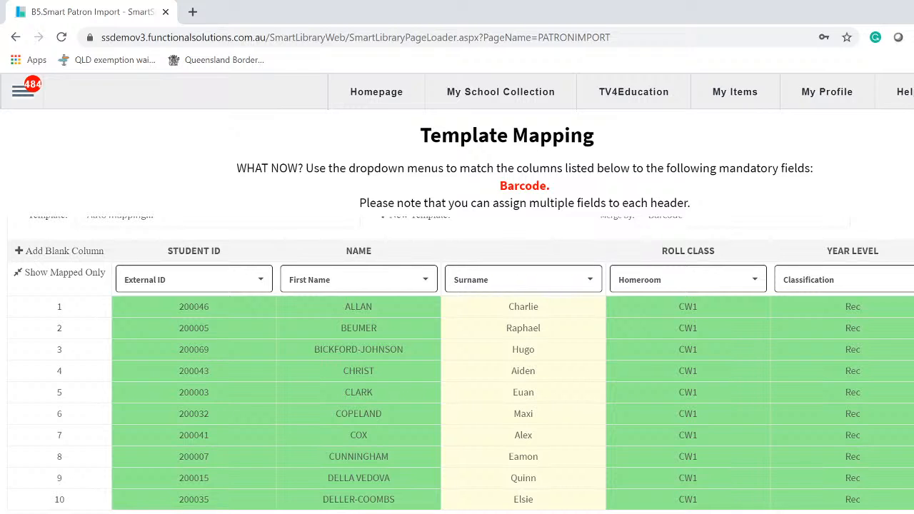
- Additionally map the Student ID column to Barcode and advance to the next import step
left_click(261, 281)
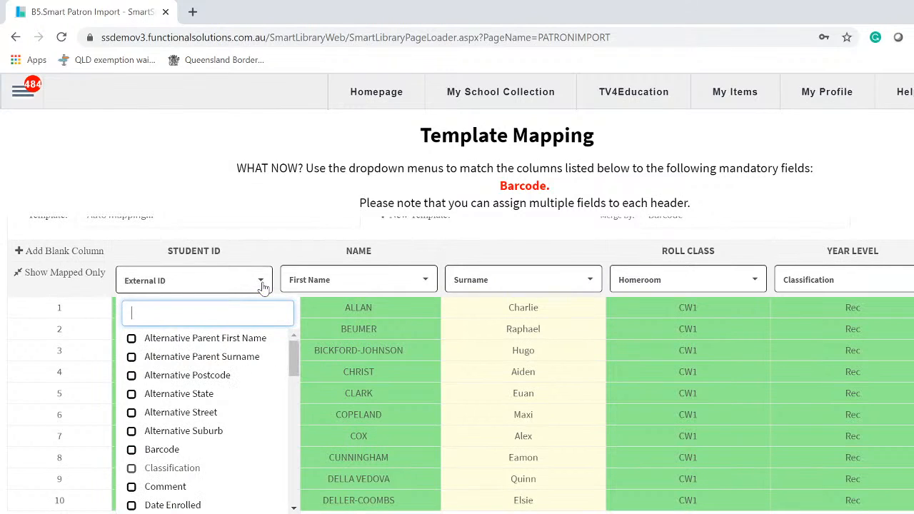
left_click(133, 452)
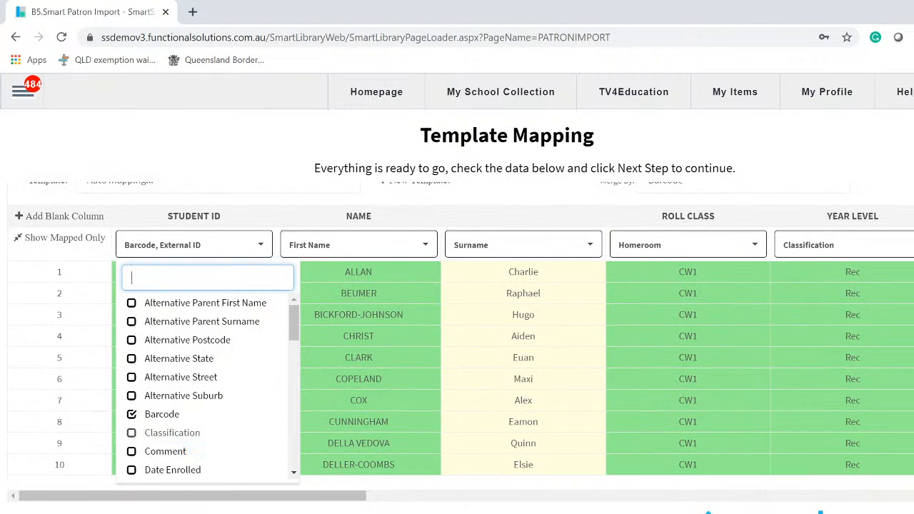
left_click(145, 506)
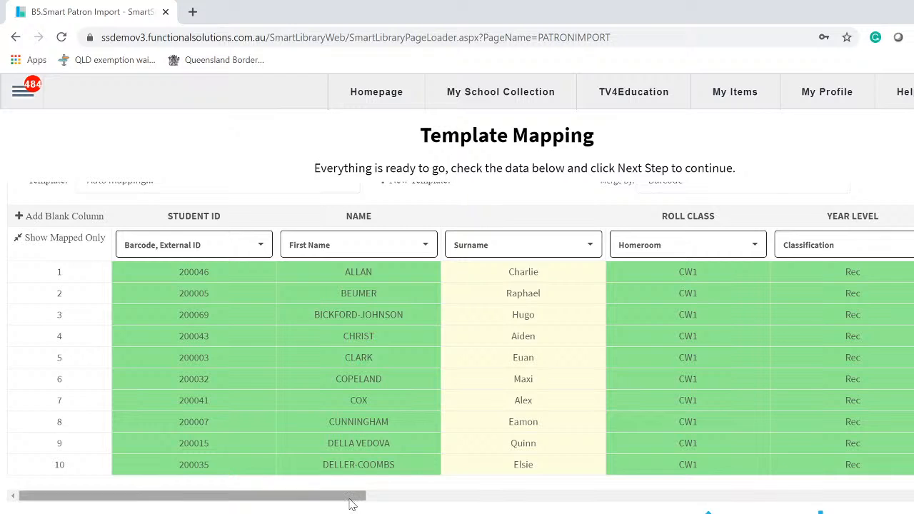
left_click_drag(350, 504, 482, 504)
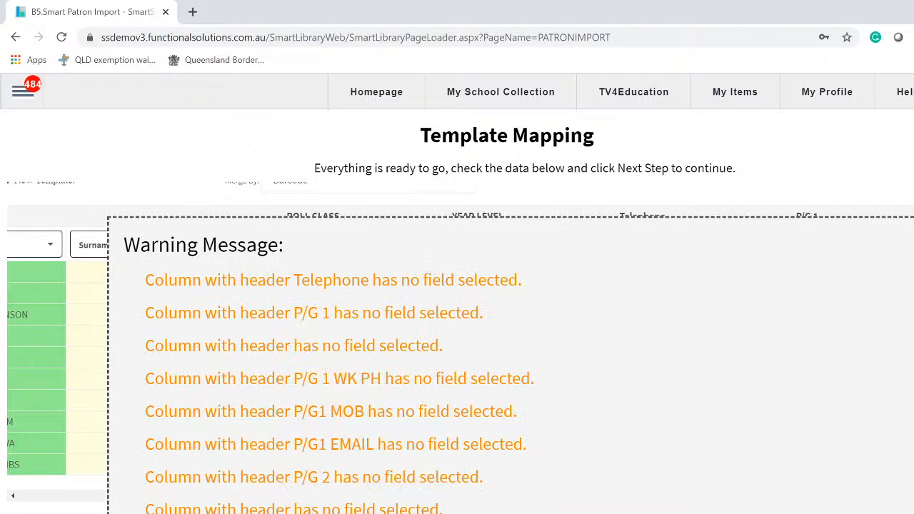
- Review the unmapped-column warnings and continue past them
scroll(510, 366, "down", 3)
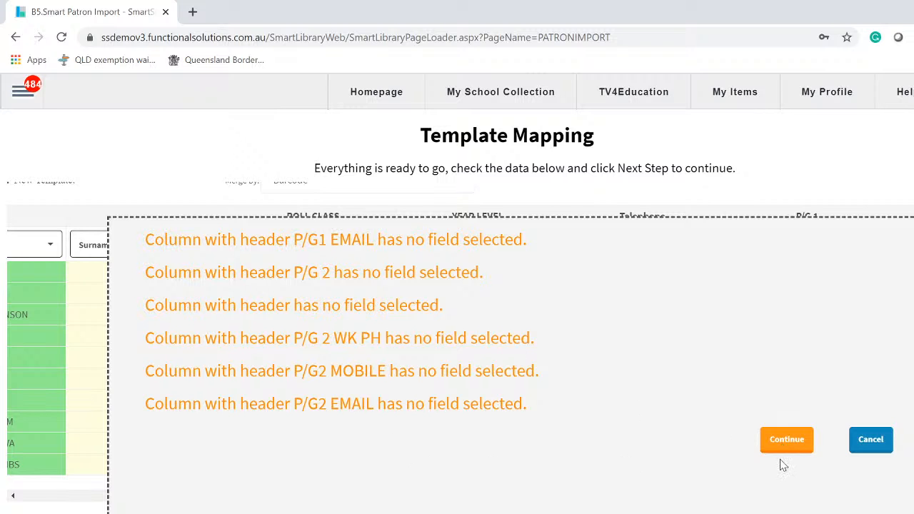
left_click(785, 441)
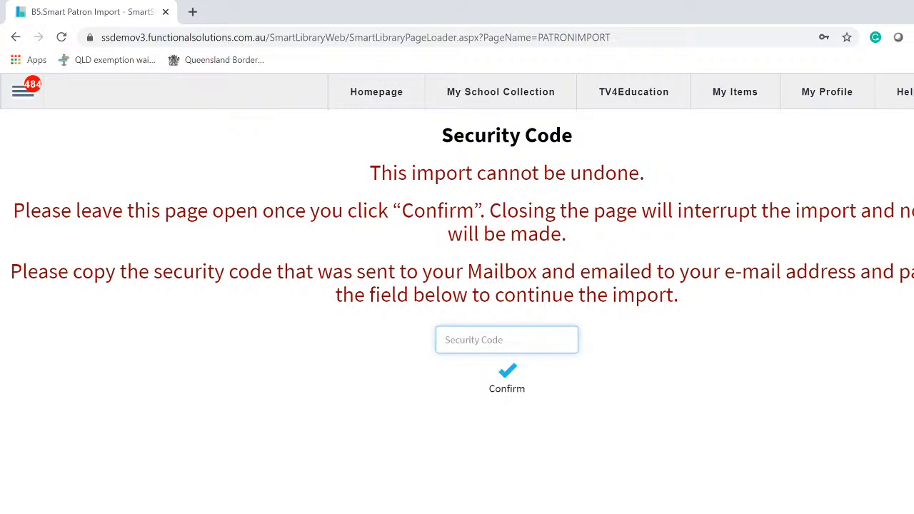
- Open the MailBox link from the navigation menu in a new browser window
left_click(22, 92)
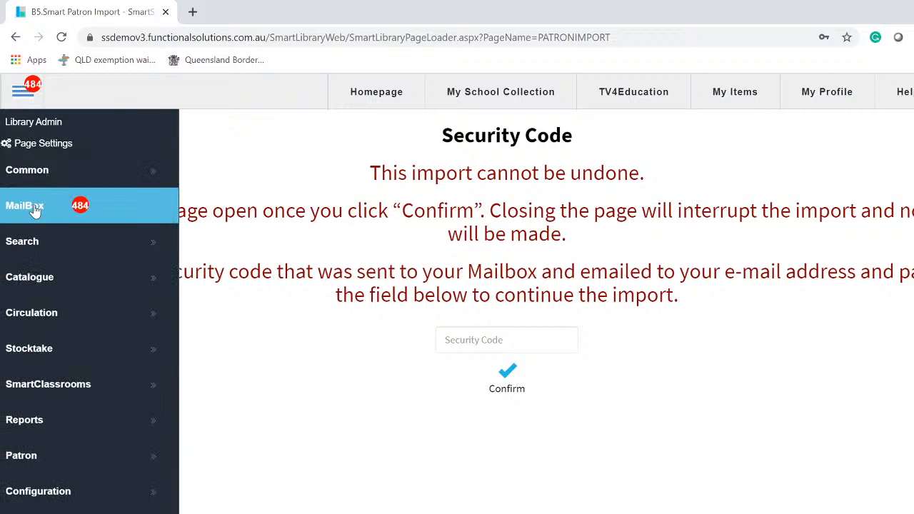
right_click(34, 210)
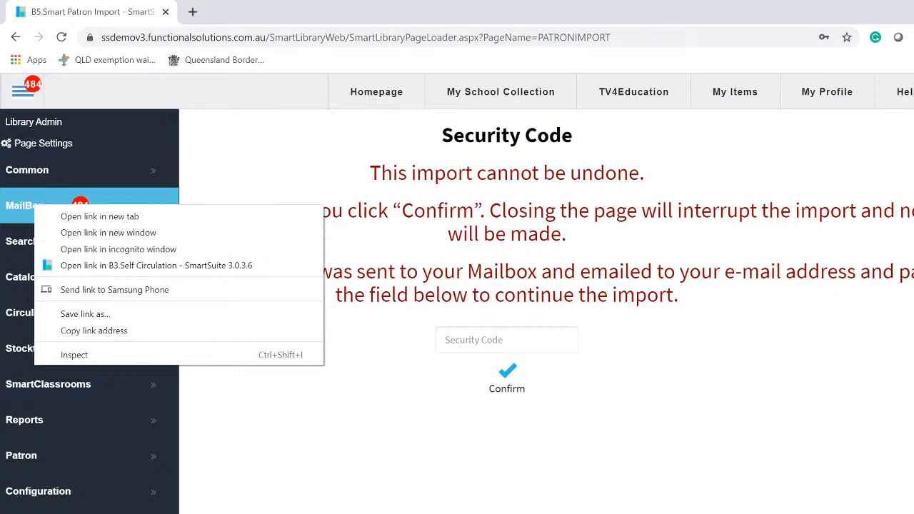
left_click(846, 420)
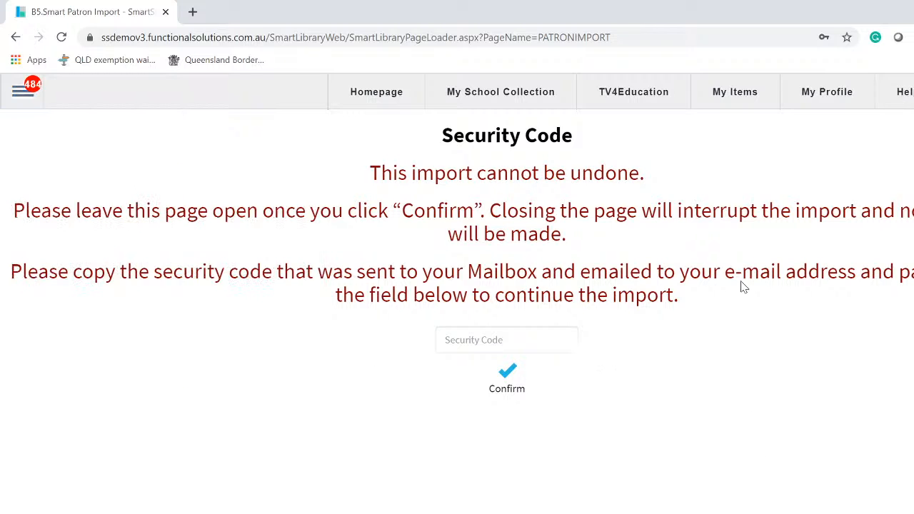
left_click(23, 93)
right_click(34, 207)
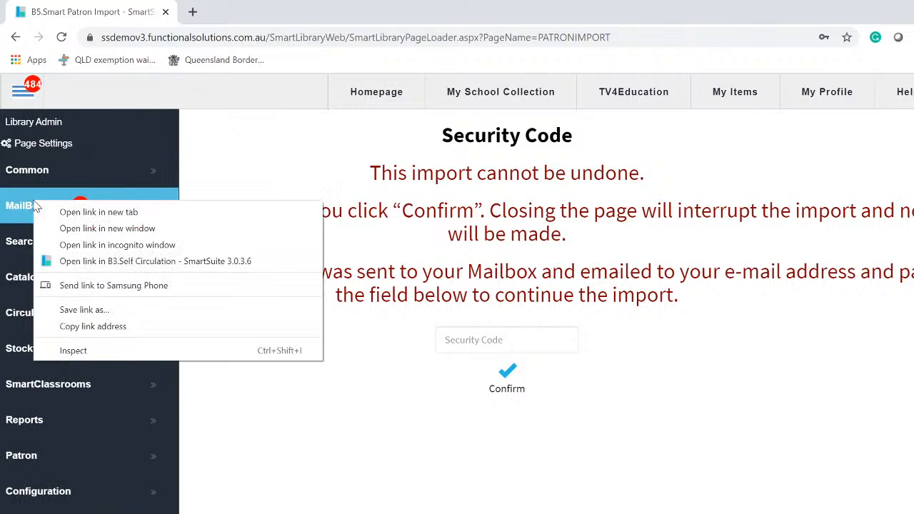
left_click(125, 228)
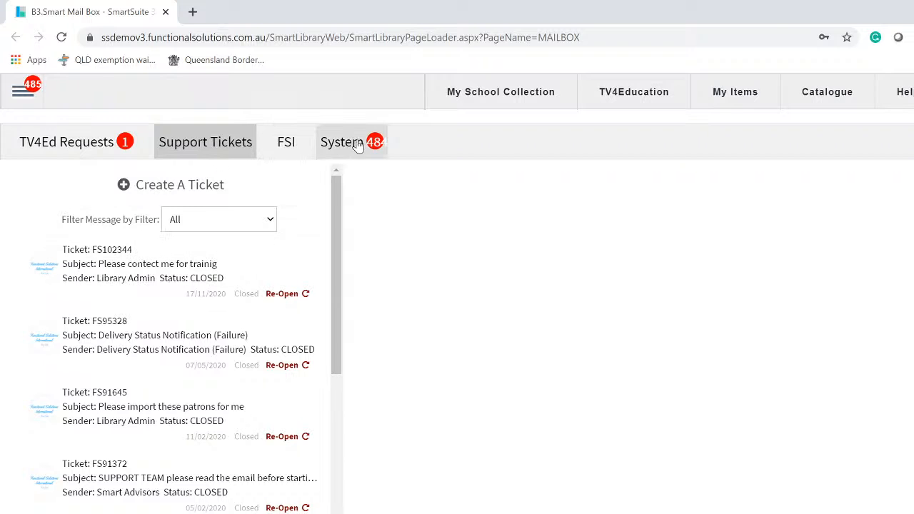
- Open the Patron Import Security Code system message and copy its security code
left_click(354, 144)
left_click(219, 152)
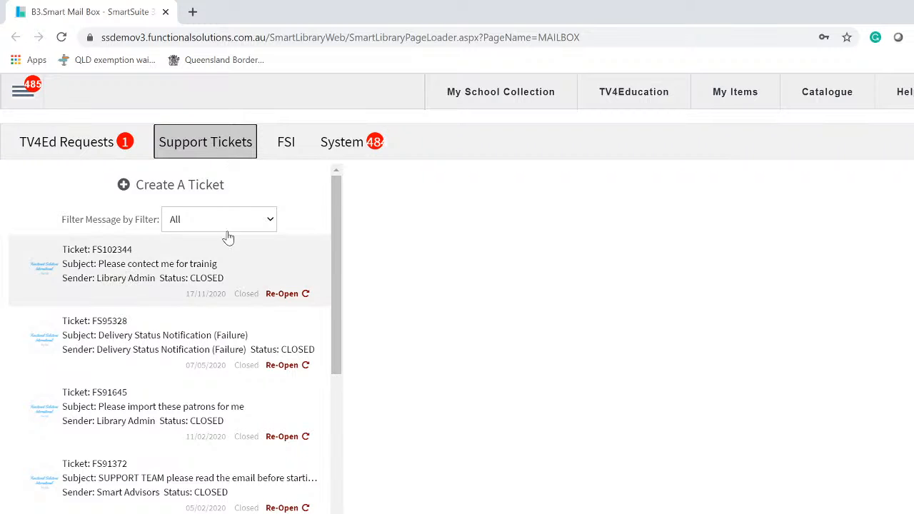
left_click(330, 143)
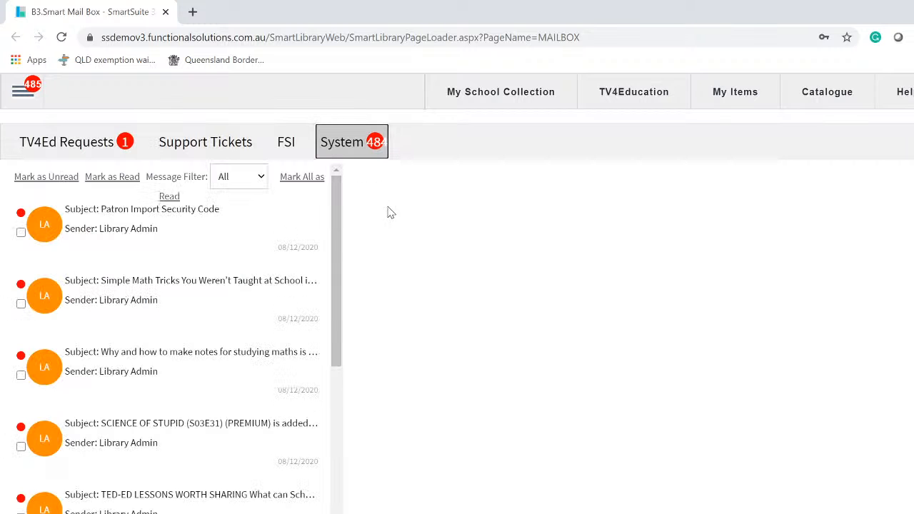
left_click(247, 223)
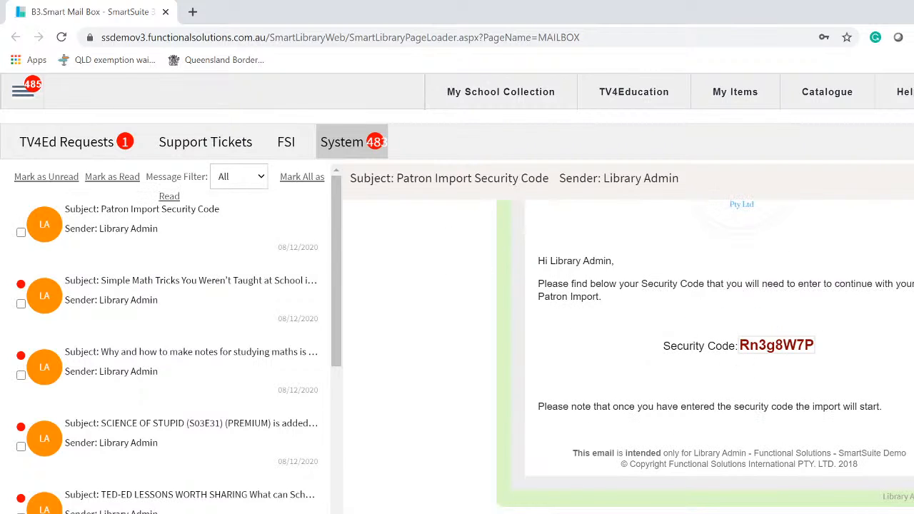
left_click_drag(740, 345, 814, 345)
key("ctrl+c")
right_click(791, 344)
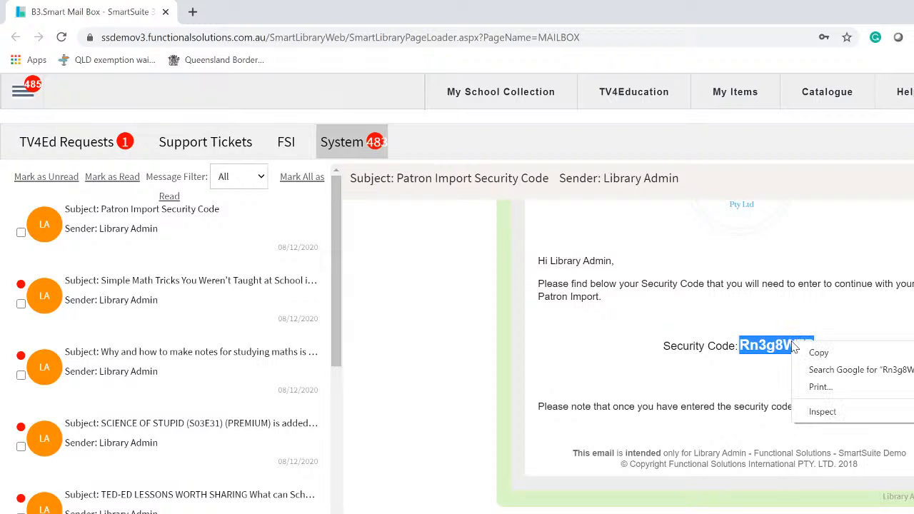
left_click(821, 357)
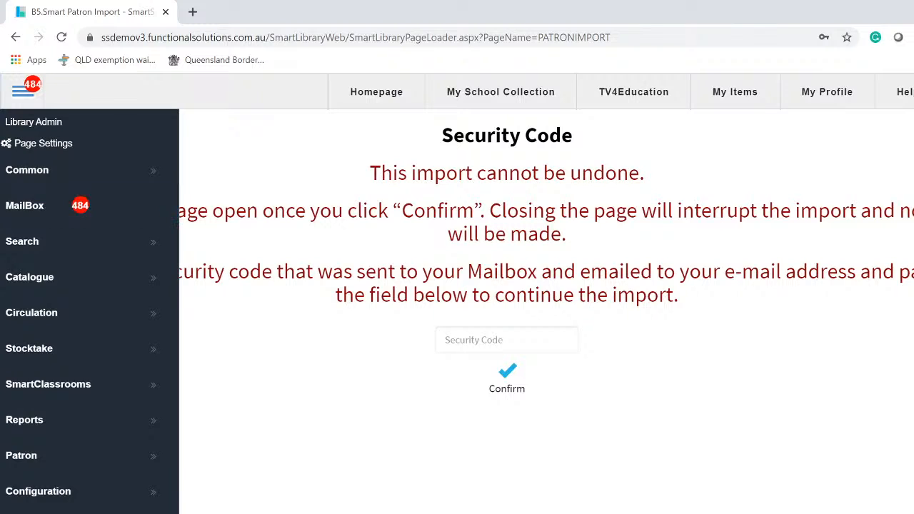
- Paste the security code into the import field, confirm, then cancel the final import prompt
right_click(511, 344)
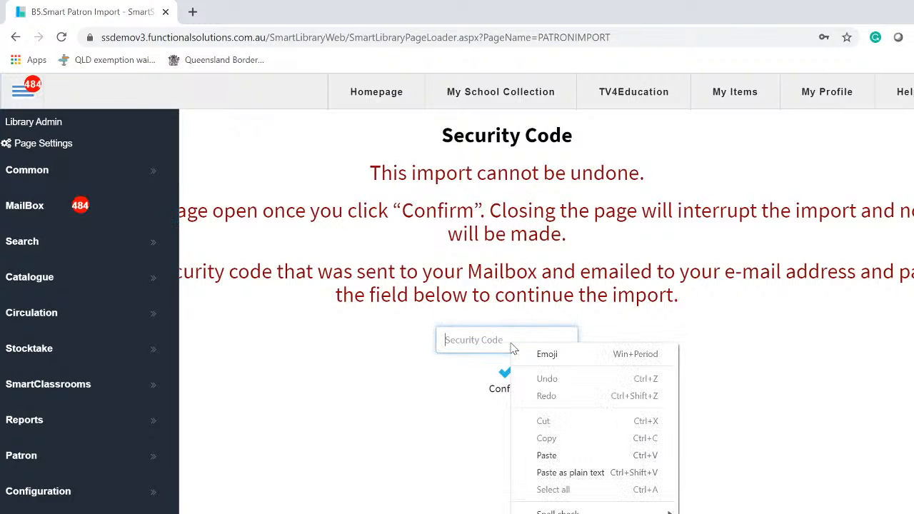
left_click(546, 456)
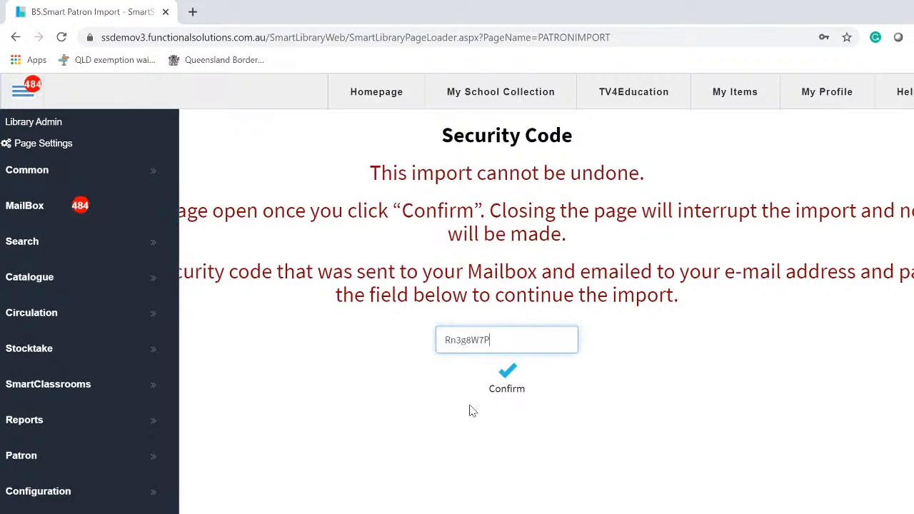
left_click(507, 373)
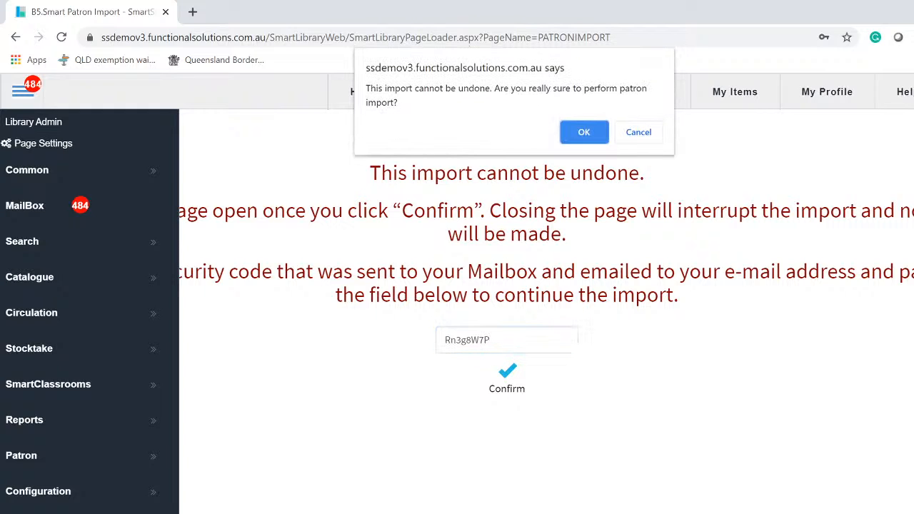
left_click(654, 136)
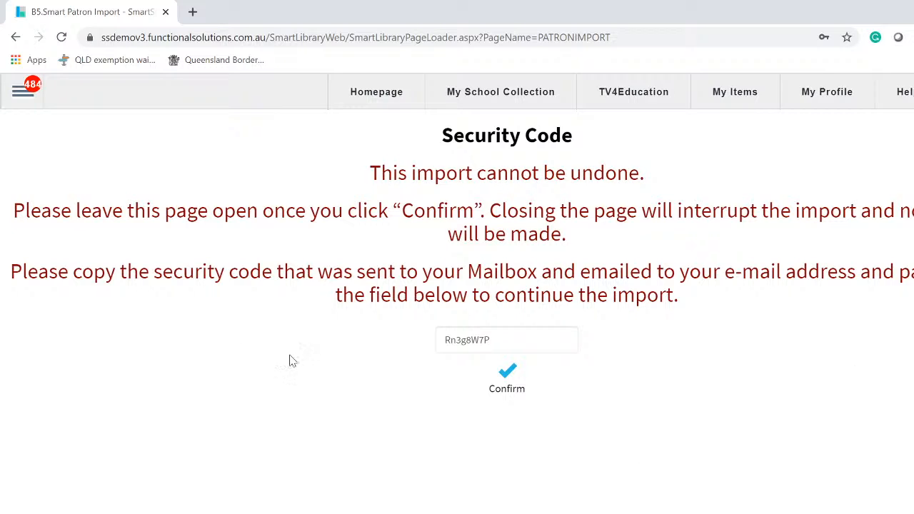
- Go to Configuration > Authority Editor from the site navigation menu
left_click(20, 95)
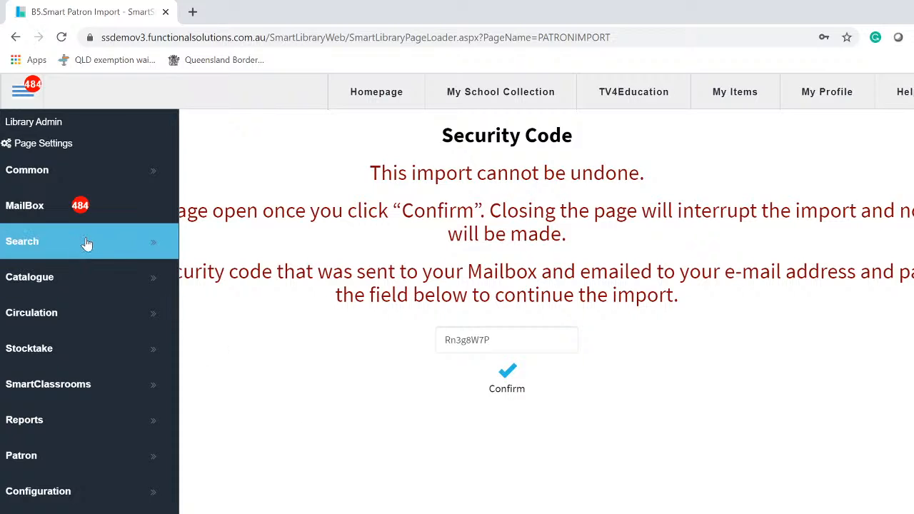
left_click(80, 495)
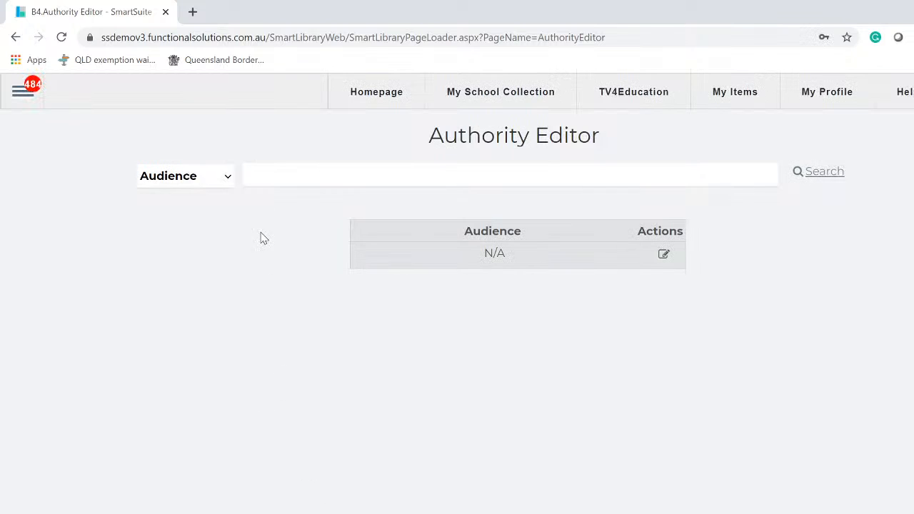
- Show the Loan Type entries in the Authority Editor
left_click(229, 181)
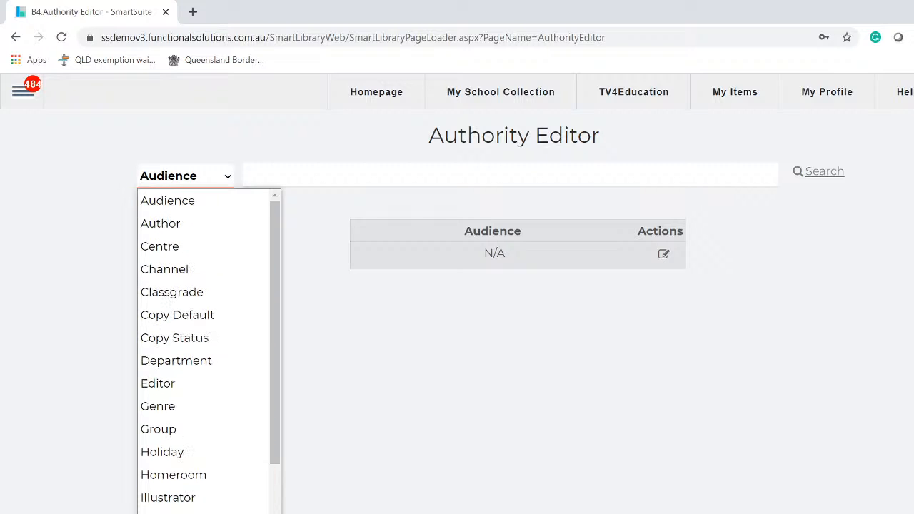
left_click(171, 513)
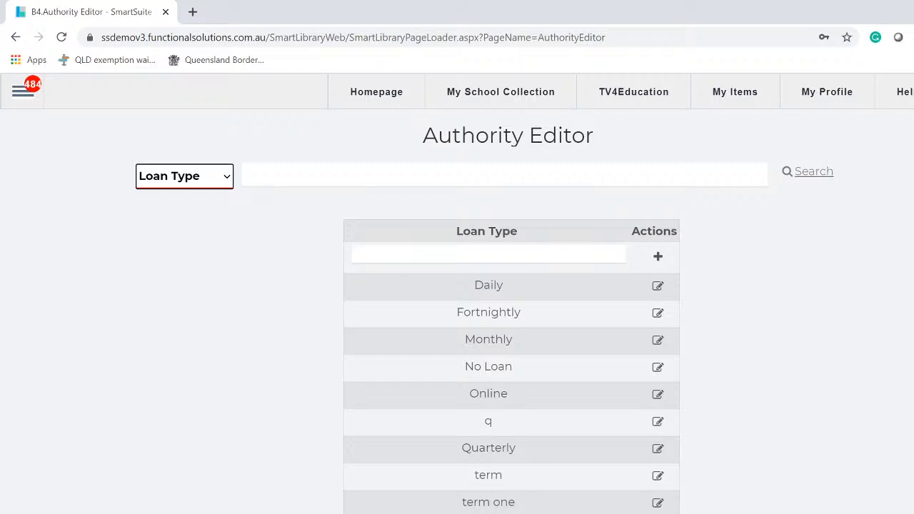
left_click(515, 255)
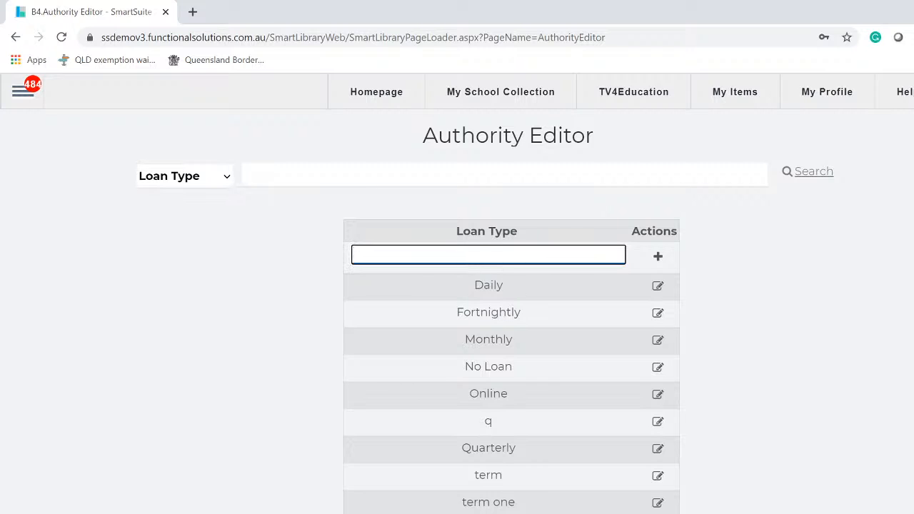
- Change Monthly's final borrow date to 24/12/2021, keeping the 31-day period, and save
left_click(658, 343)
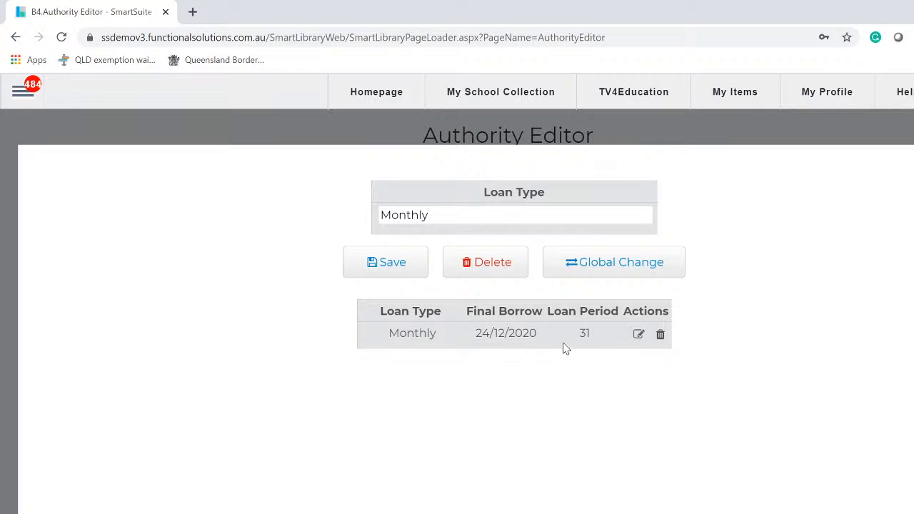
left_click(638, 335)
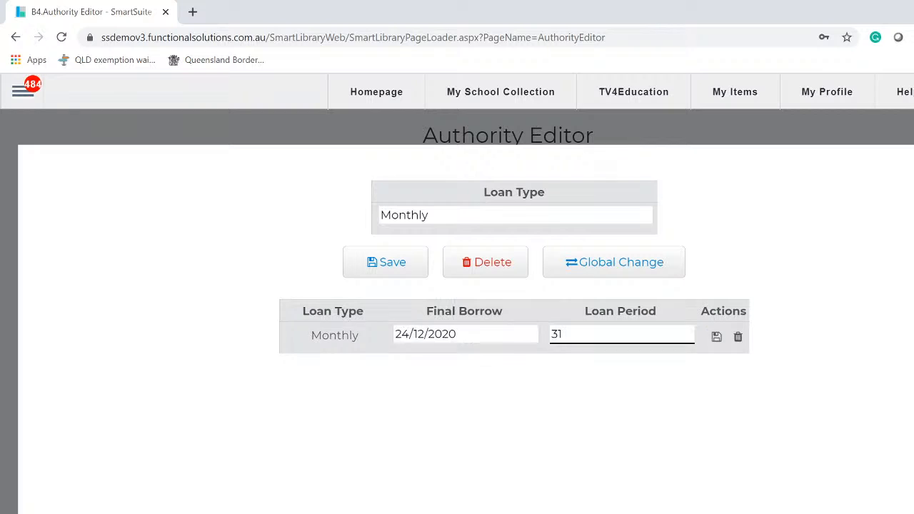
left_click(483, 334)
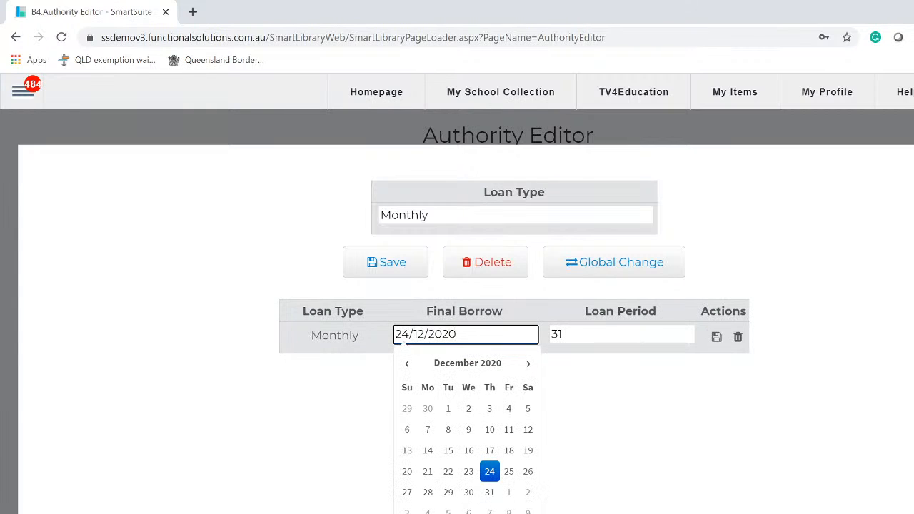
key("BackSpace")
type("1")
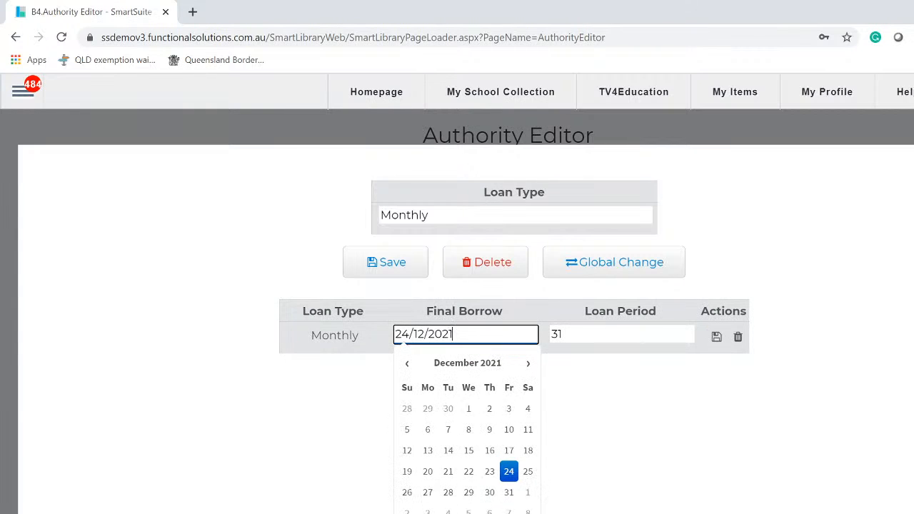
left_click(590, 410)
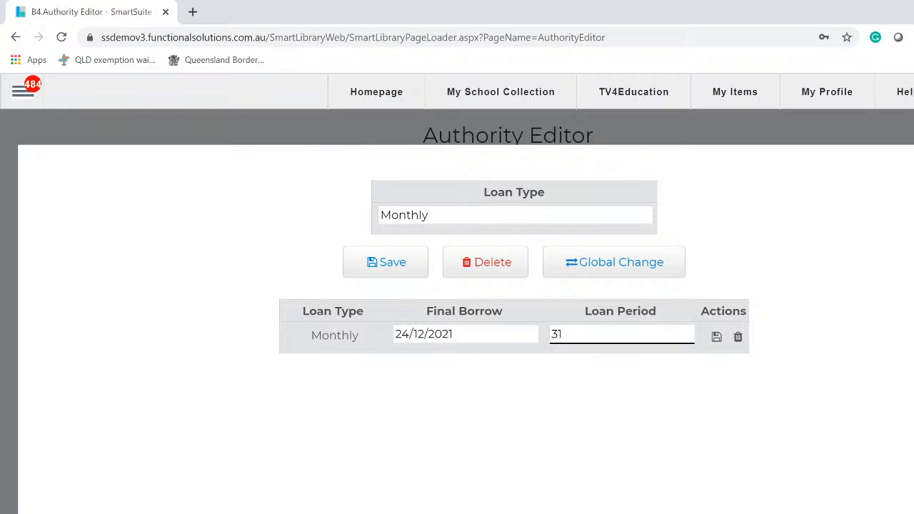
left_click(717, 338)
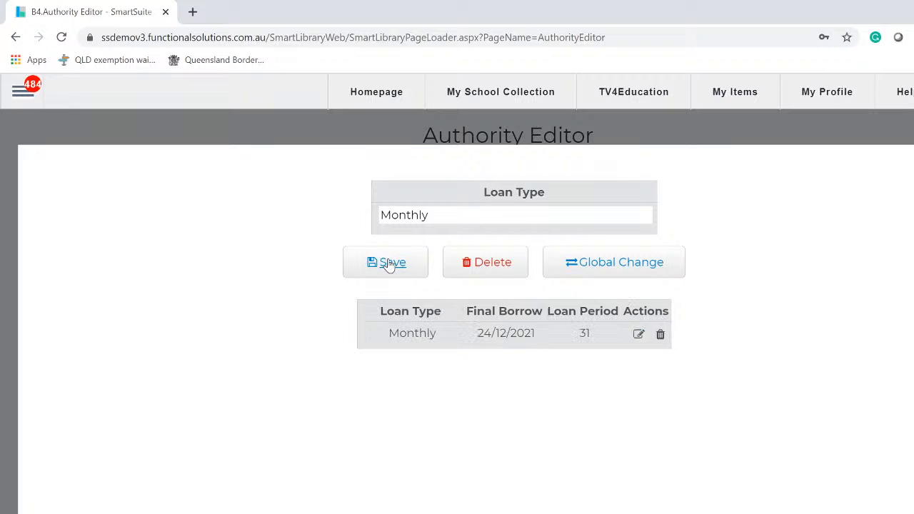
key("Escape")
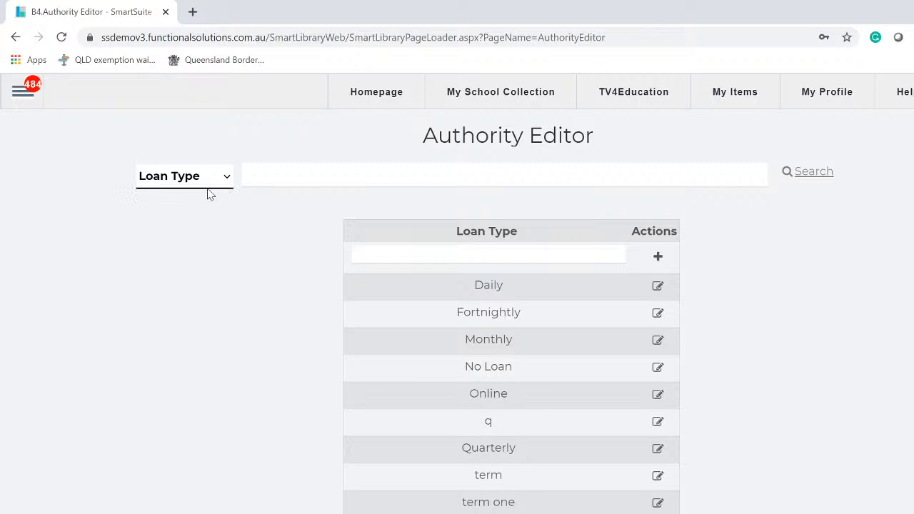
- Switch the authority type to Renew Type, listing Fortnightly, No Renewal and Online
left_click(227, 179)
scroll(210, 457, "down", 4)
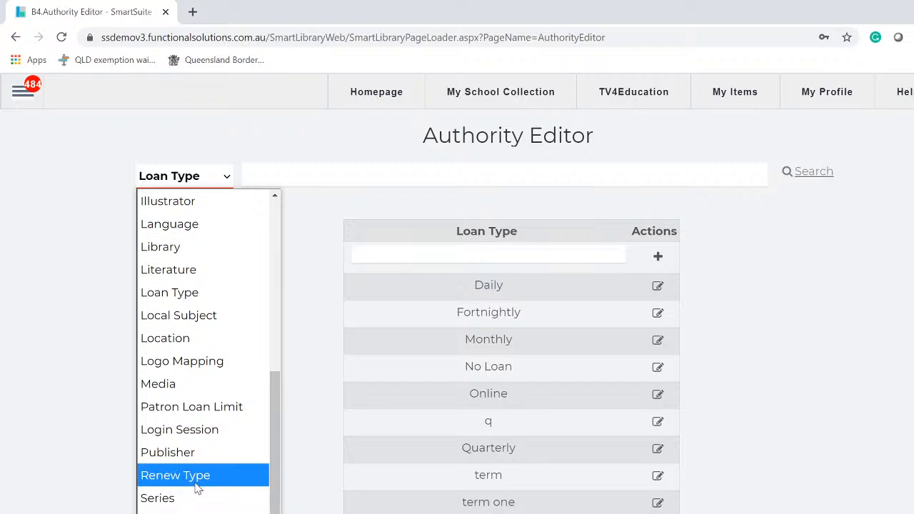
left_click(197, 477)
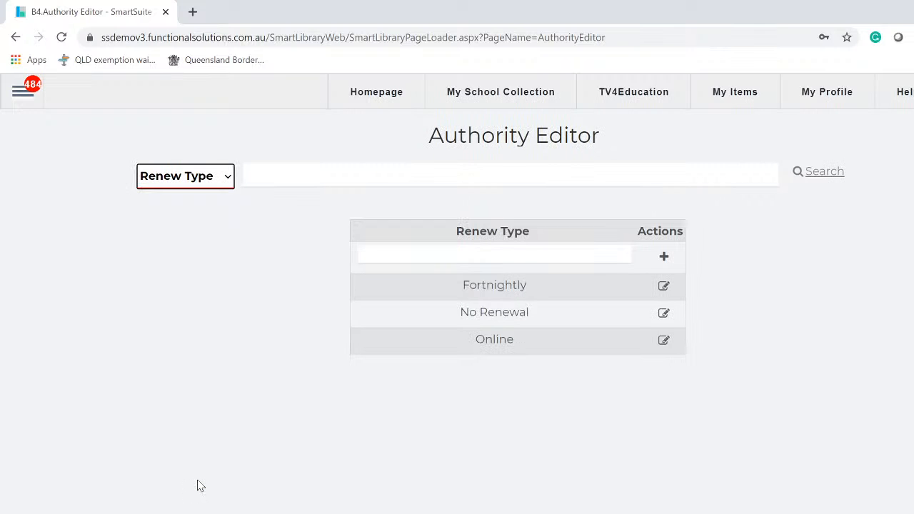
left_click(229, 183)
scroll(200, 343, "up", 1)
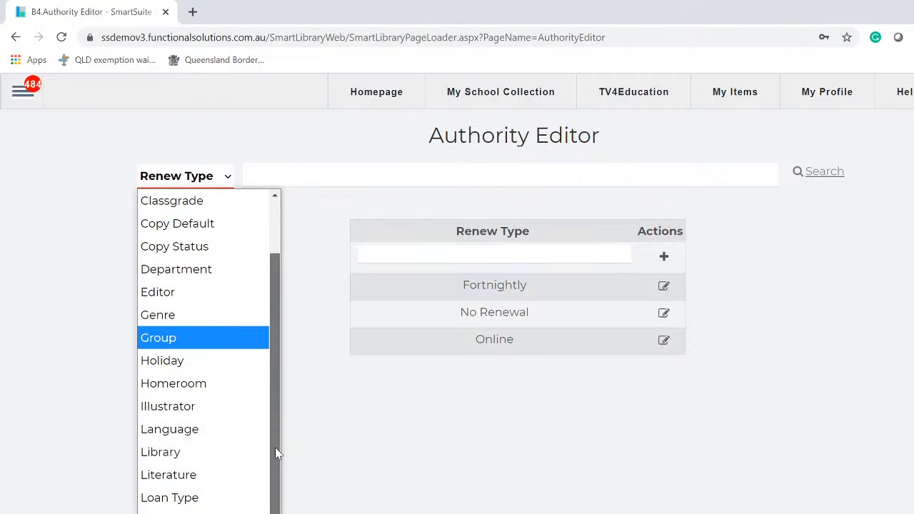
left_click_drag(278, 439, 278, 513)
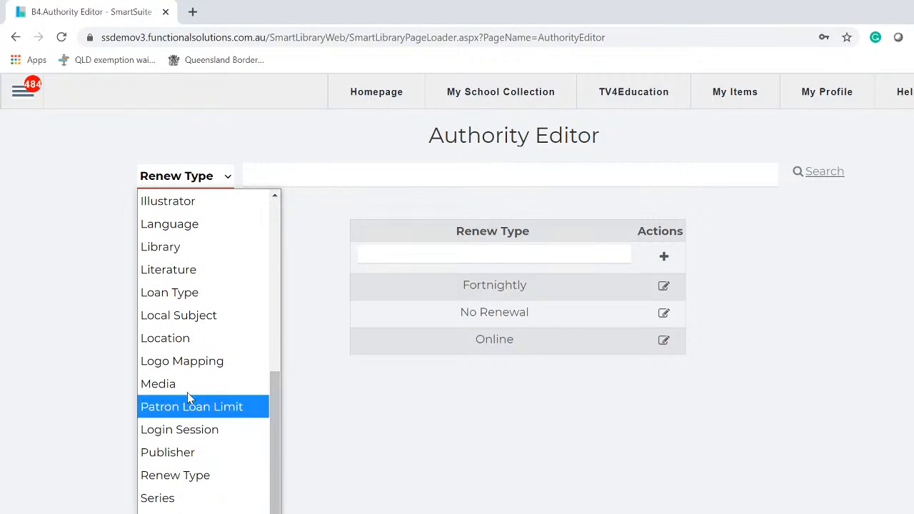
left_click_drag(277, 513, 282, 355)
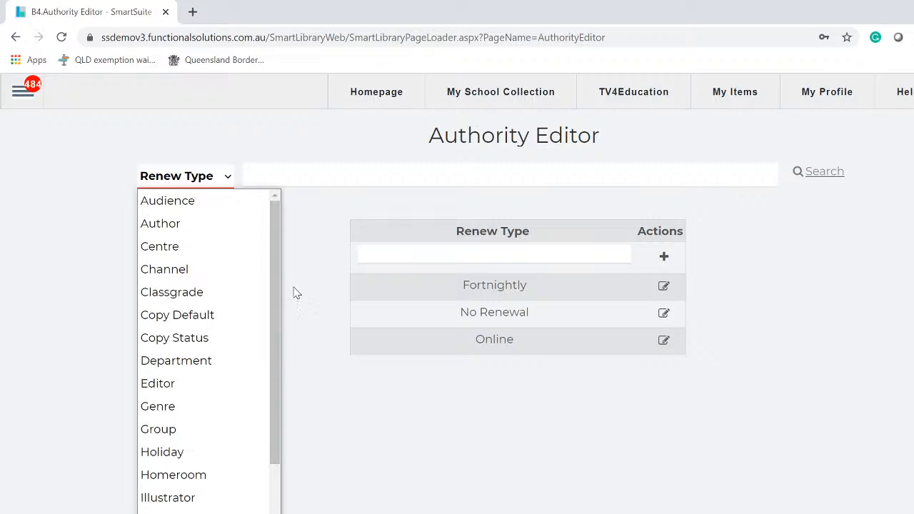
left_click(312, 264)
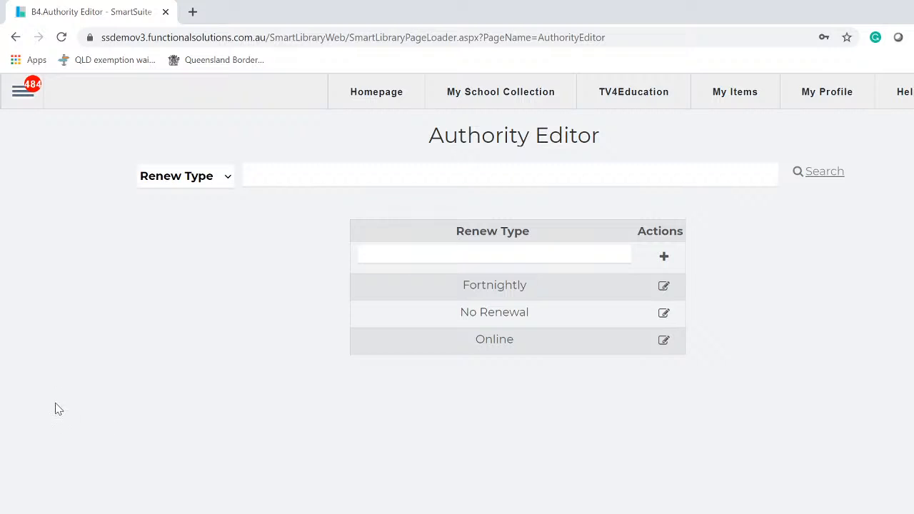
- Navigate to Catalogue > Global Catalogue from the site menu
left_click(24, 93)
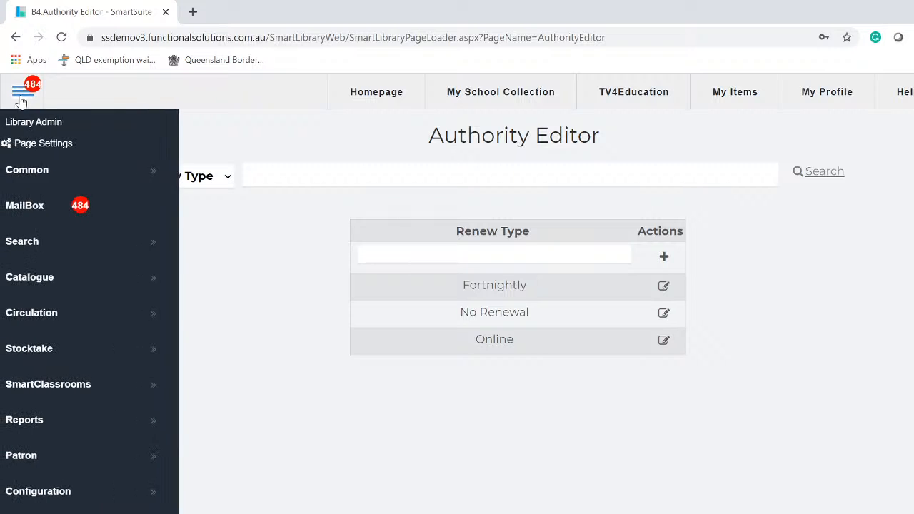
left_click(43, 282)
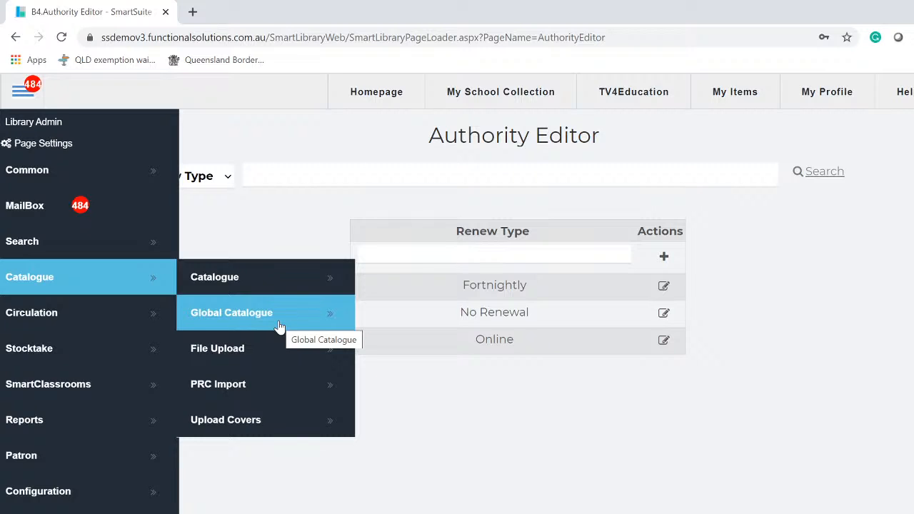
left_click(226, 314)
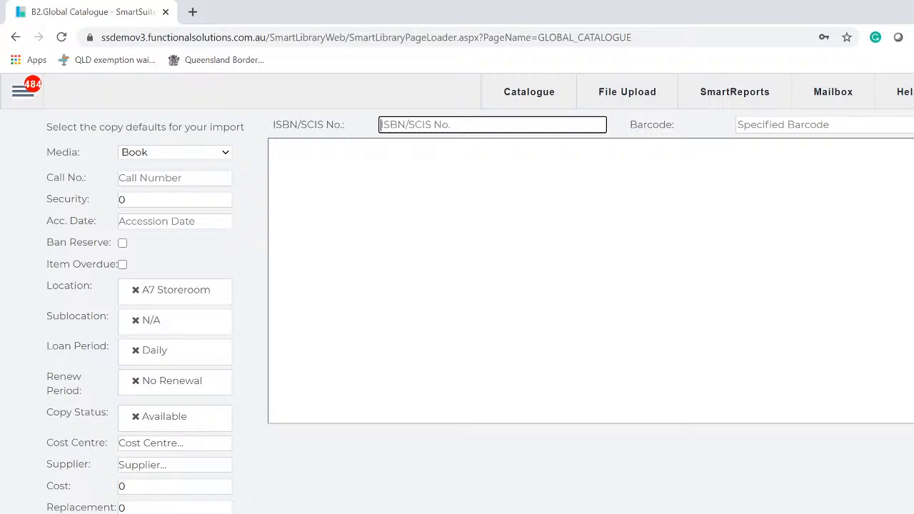
- Review the SCIS username and password in the Z3950 Database settings and apply them
left_click(845, 511)
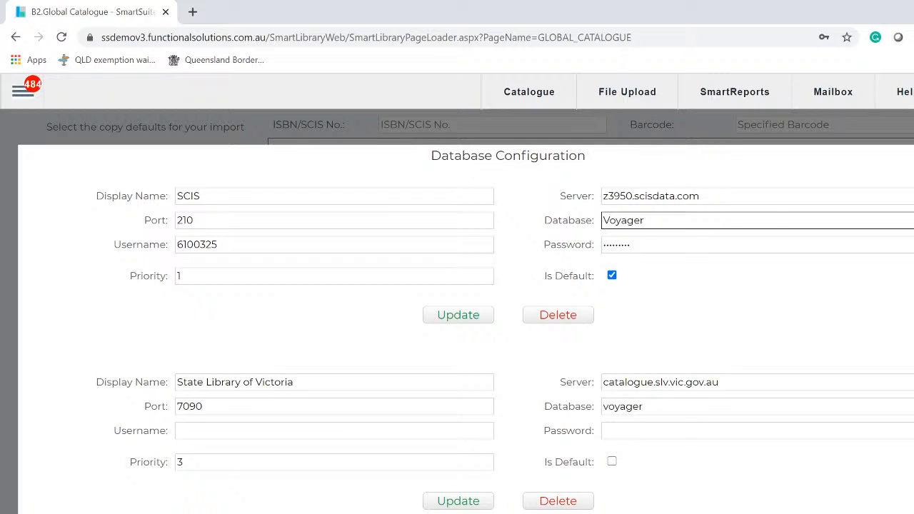
double_click(197, 245)
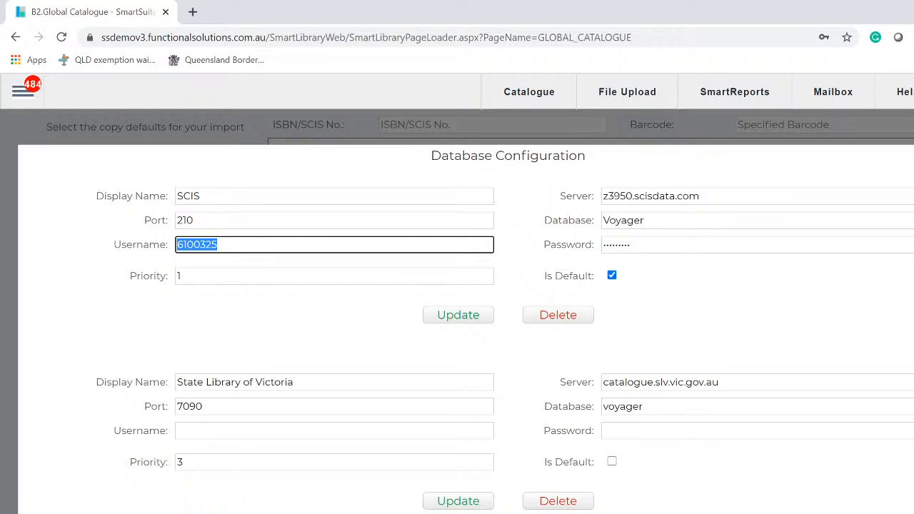
left_click(799, 246)
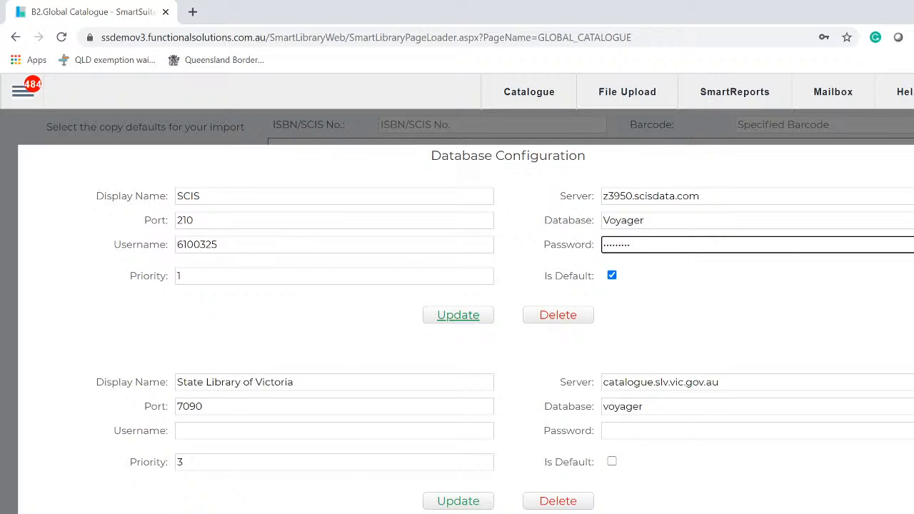
left_click(913, 147)
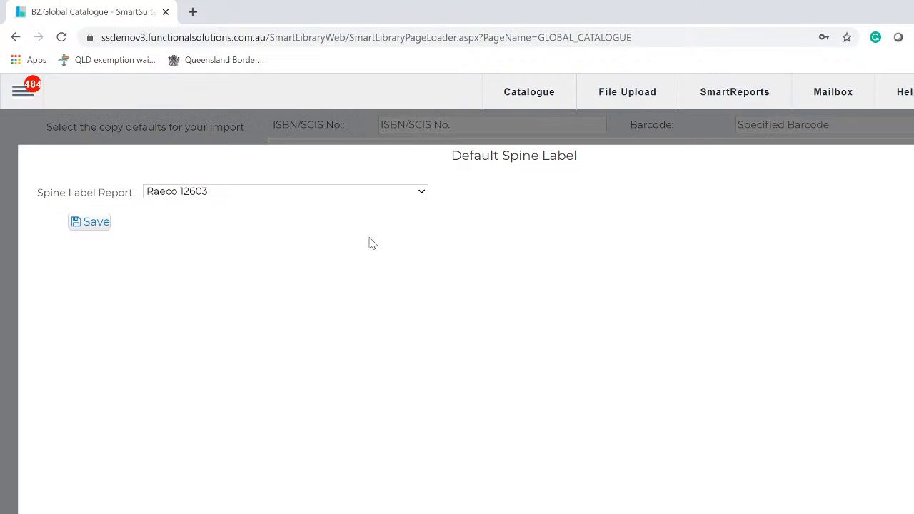
- Keep Raeco 12603 as the Spine Label Report and save the default
left_click(392, 193)
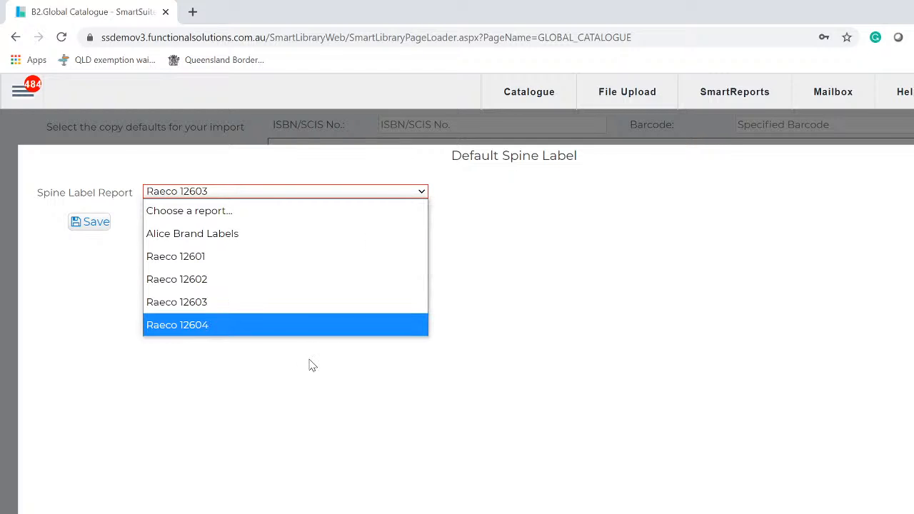
left_click(220, 312)
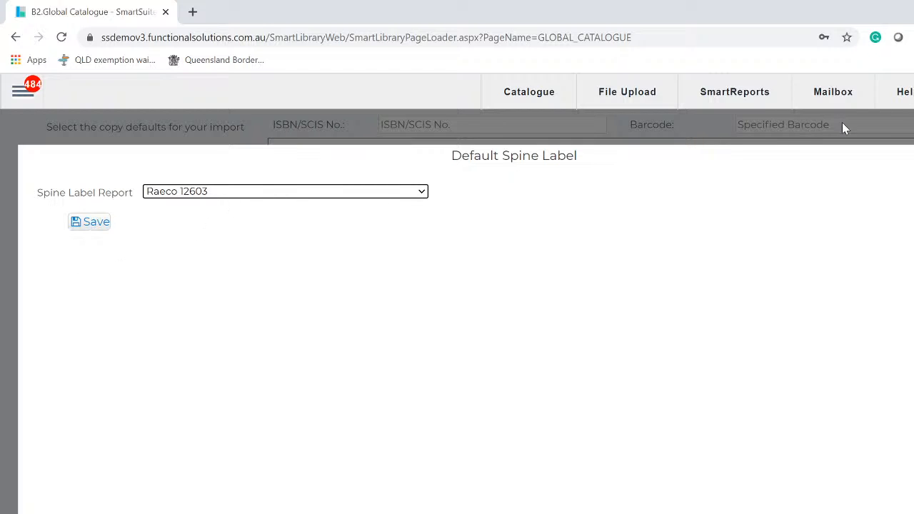
left_click(913, 143)
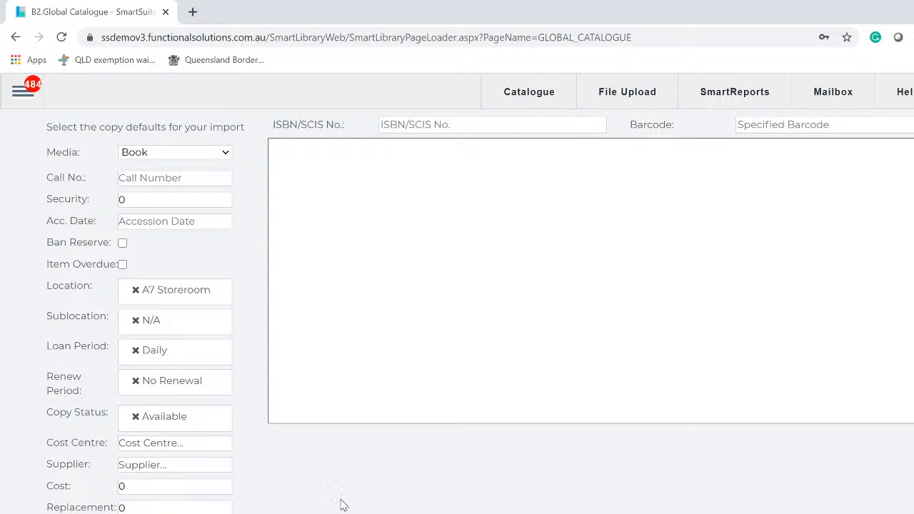
- Open the catalogue editor on 100 Peole who made History and select its ISBN
left_click(21, 93)
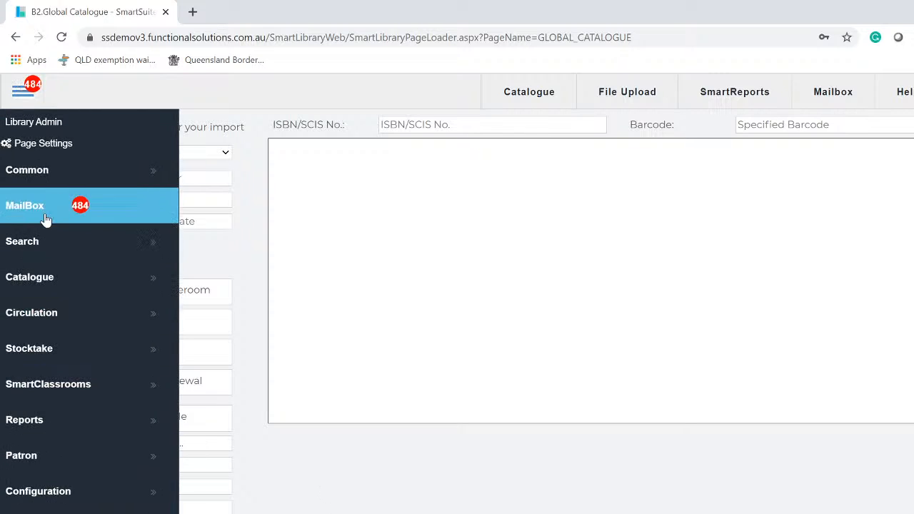
mouse_move(43, 282)
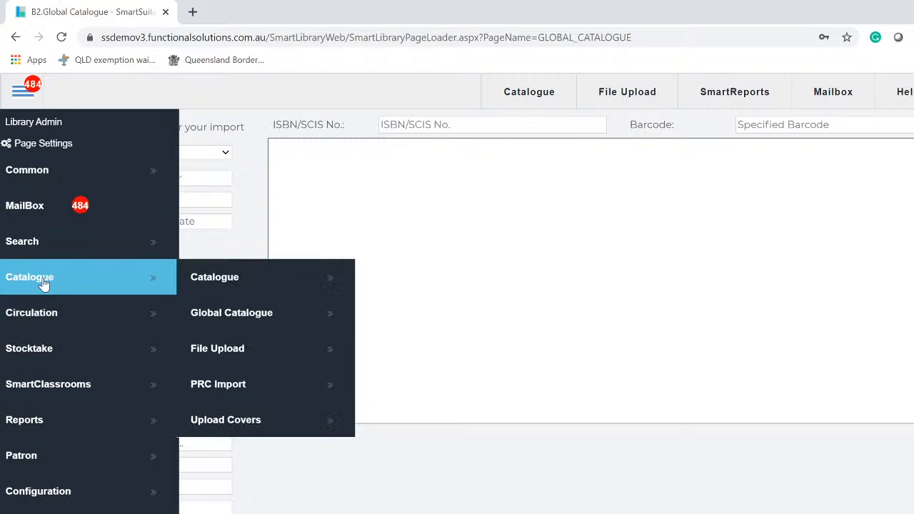
left_click(271, 279)
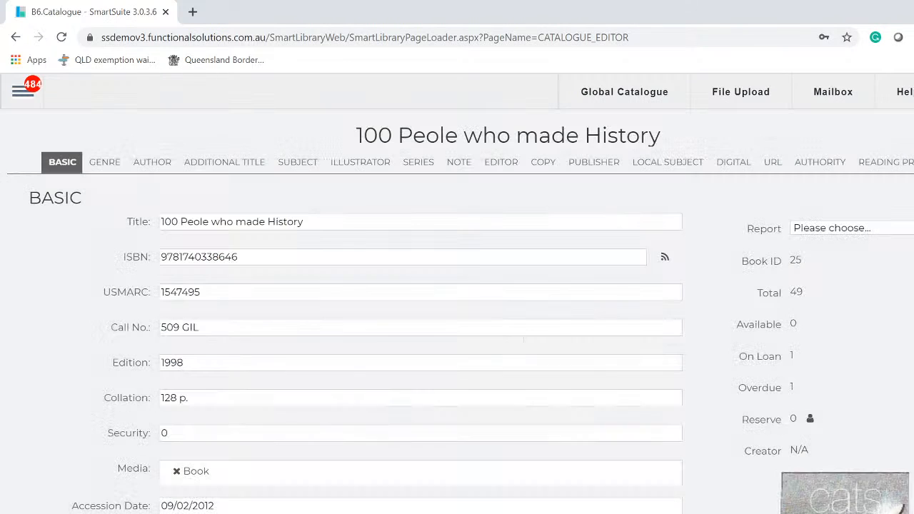
left_click_drag(246, 257, 140, 244)
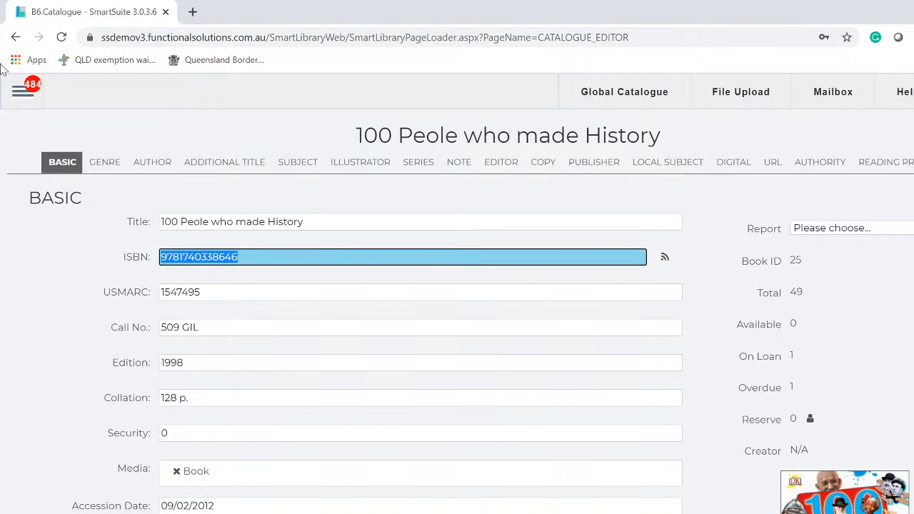
- Request a fresh page via Catalogue > Catalogue, triggering the leave-site warning
left_click(22, 94)
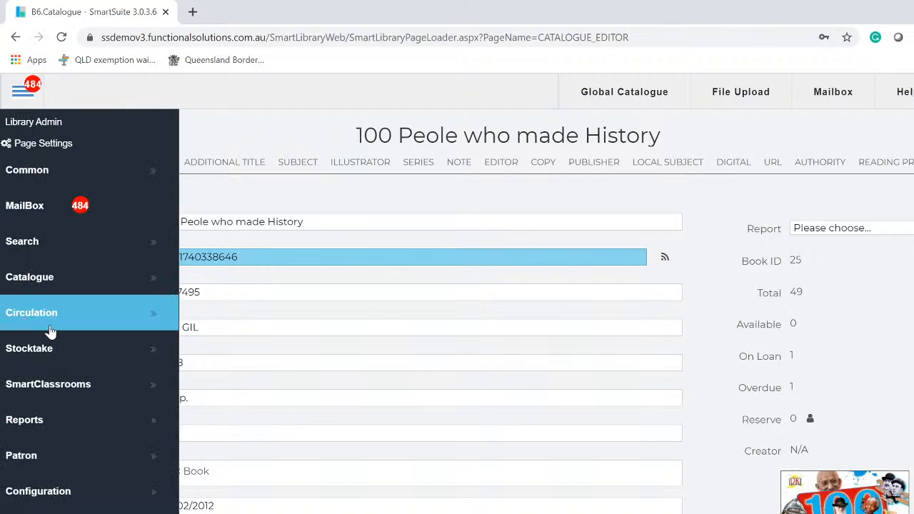
left_click(58, 289)
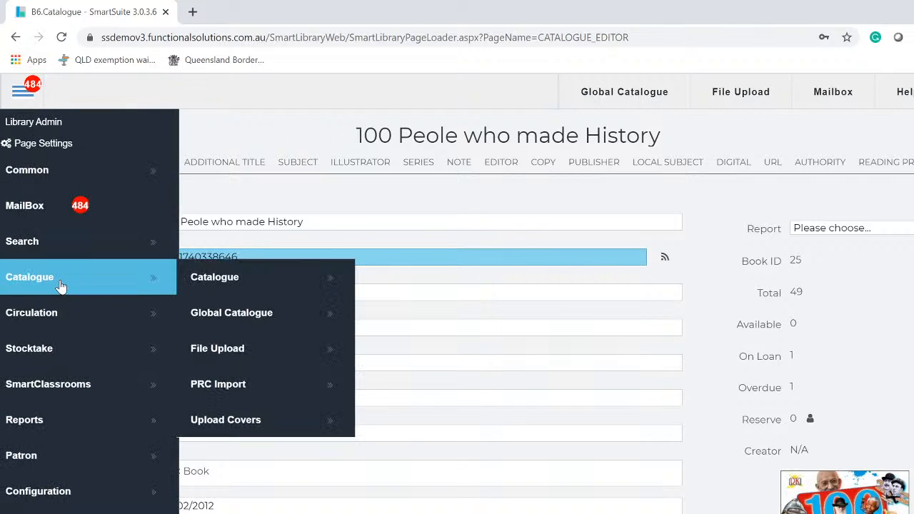
left_click(242, 279)
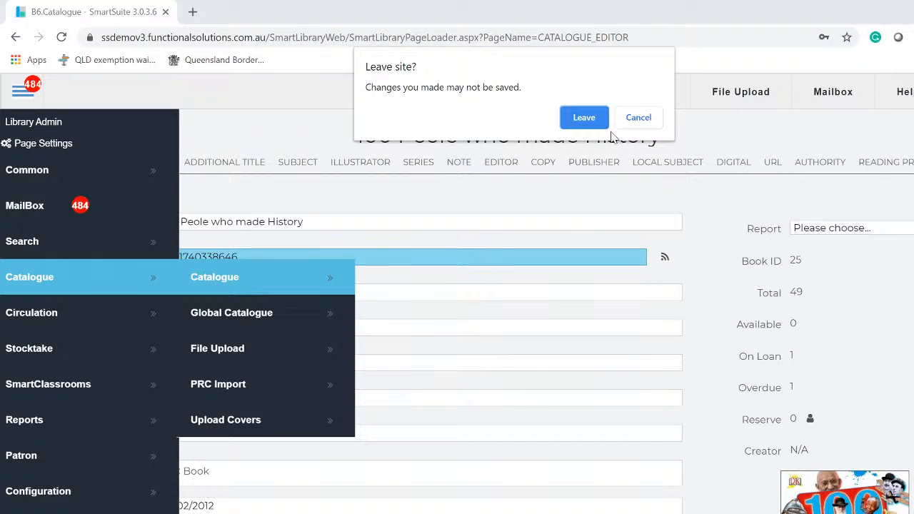
- Leave the old record and title the new one 'My cat book CD'
left_click(582, 119)
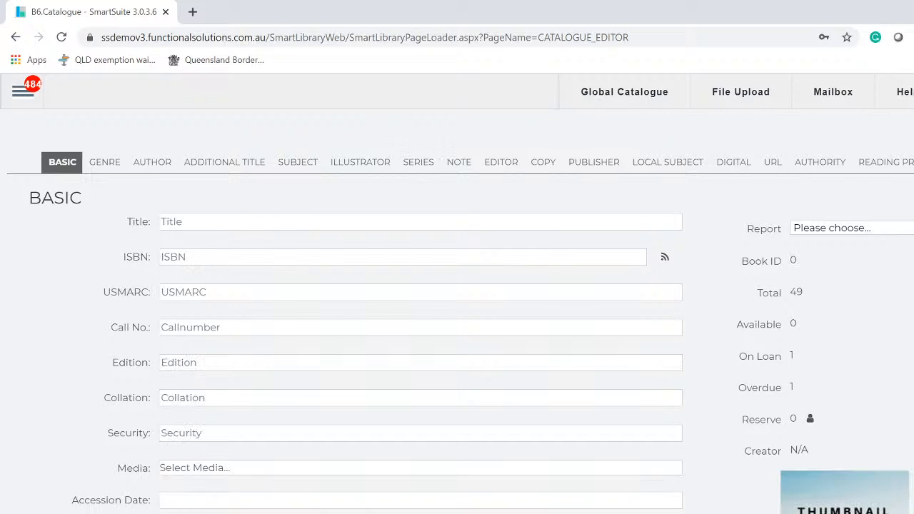
left_click(244, 222)
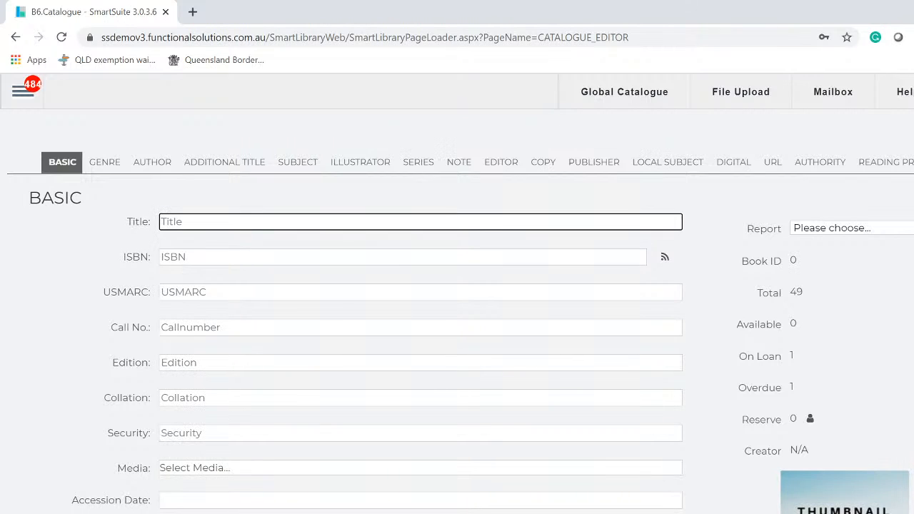
type("My ")
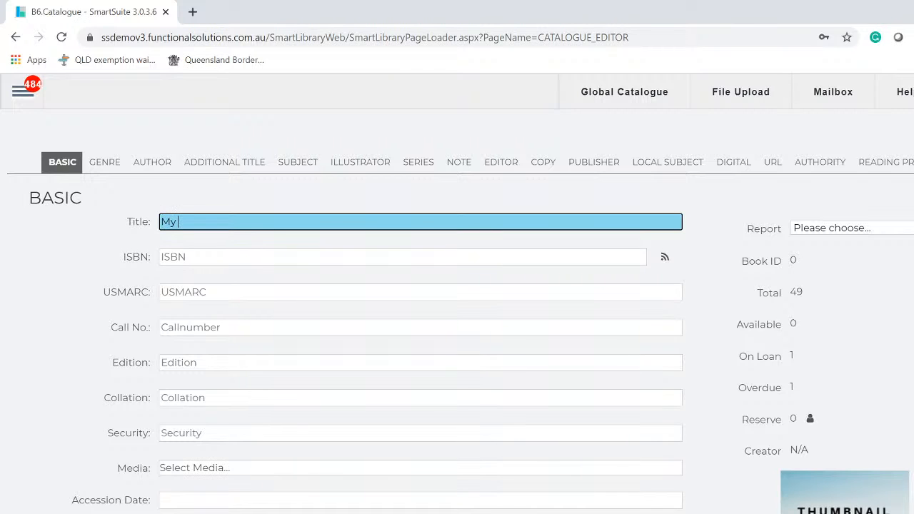
type("cat book")
key("Tab")
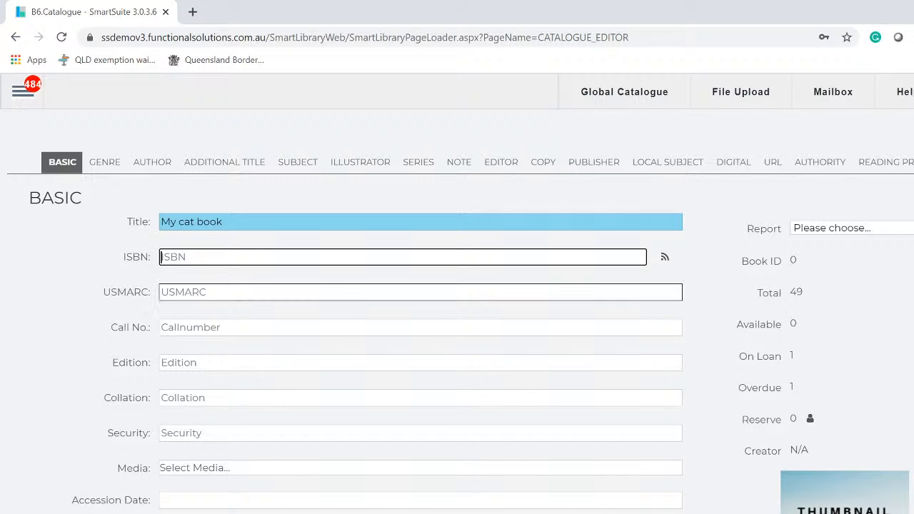
key("shift+Tab")
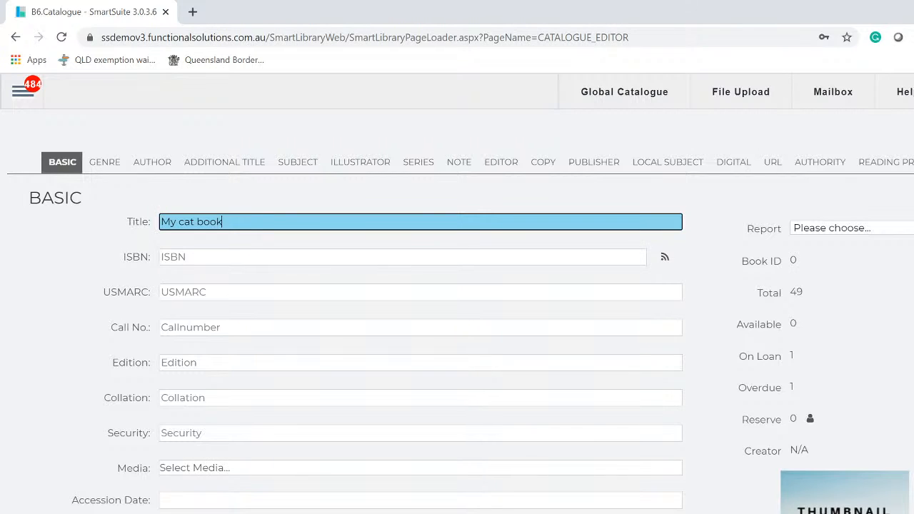
type("CD")
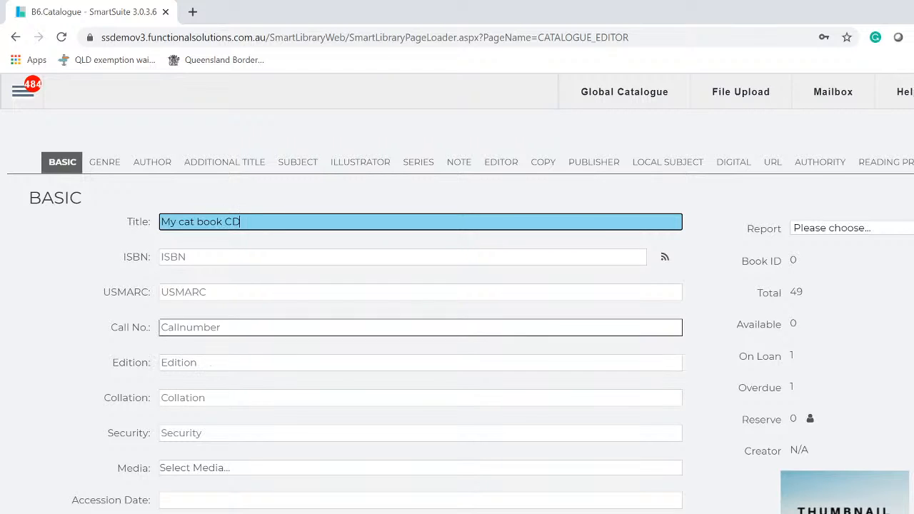
- Set edition 2020, collation 1 cd and security 9
left_click(228, 362)
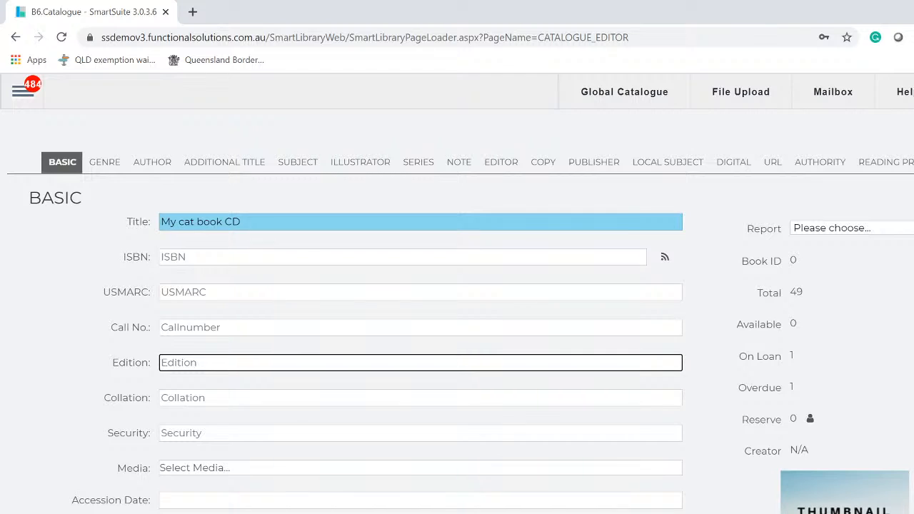
type("2020")
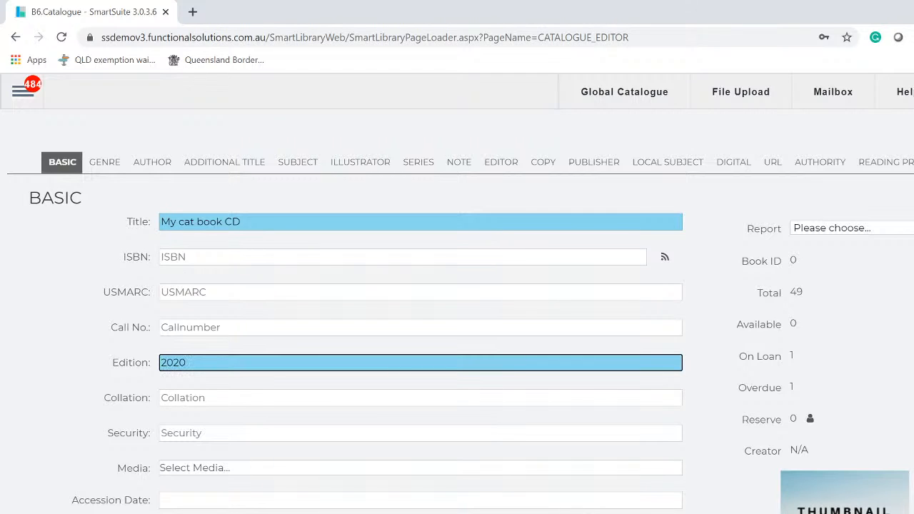
left_click(289, 400)
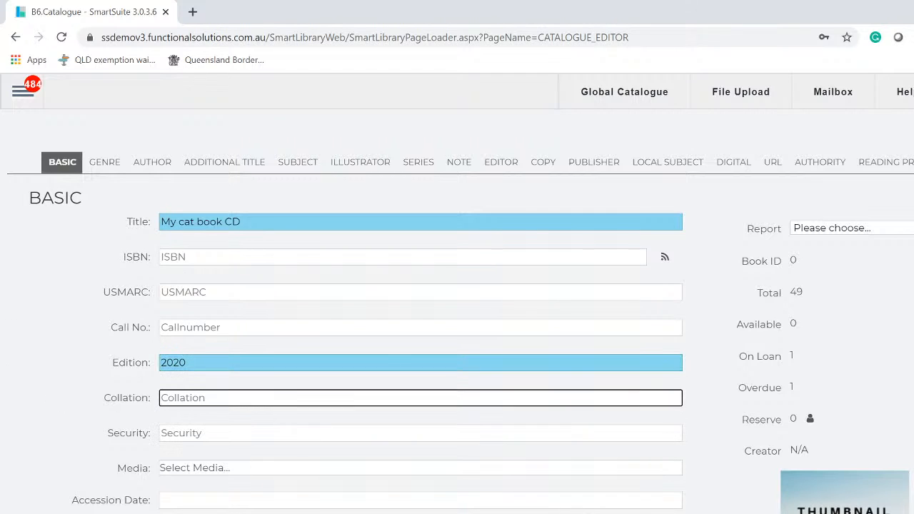
type("1 cd")
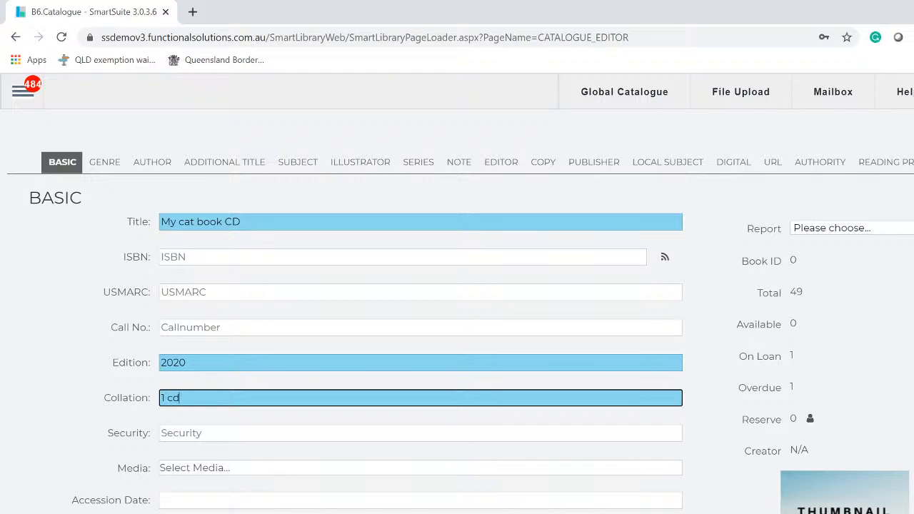
left_click(193, 433)
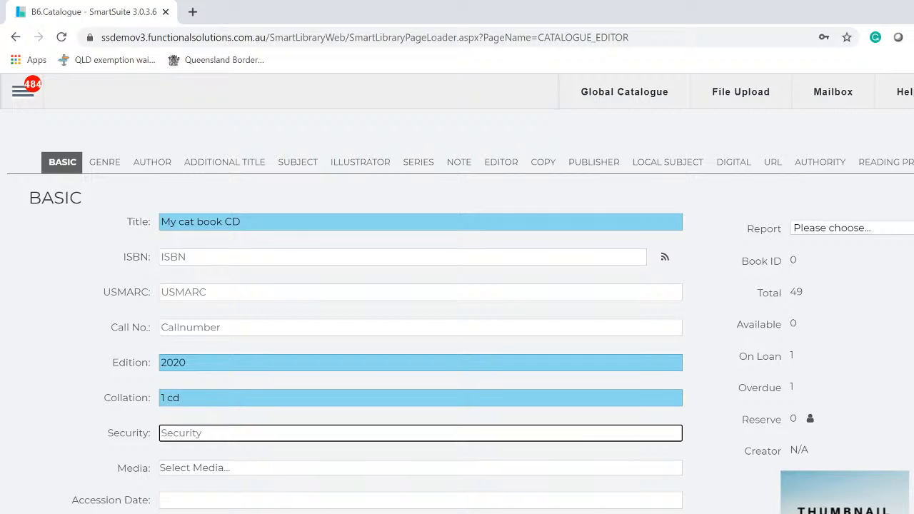
type("9")
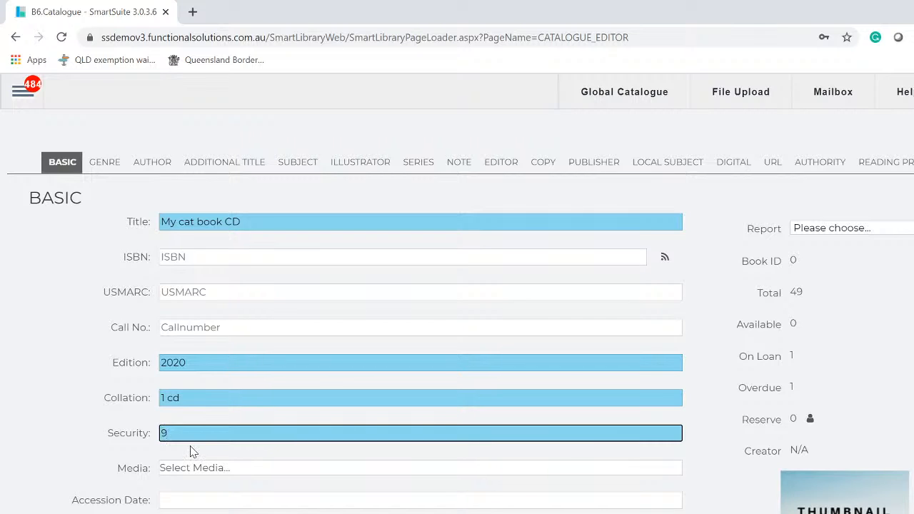
left_click(198, 471)
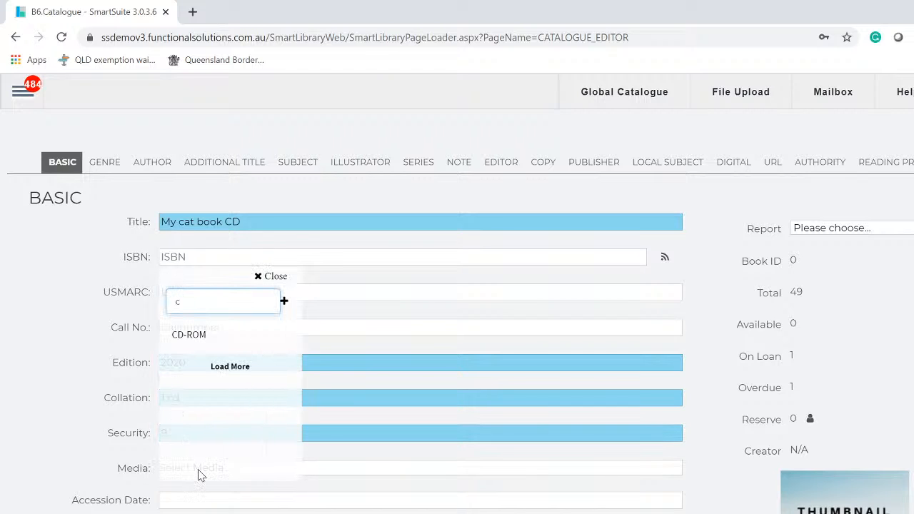
- Replace the CD-ROM media with a newly created FREE CD media type
left_click(186, 334)
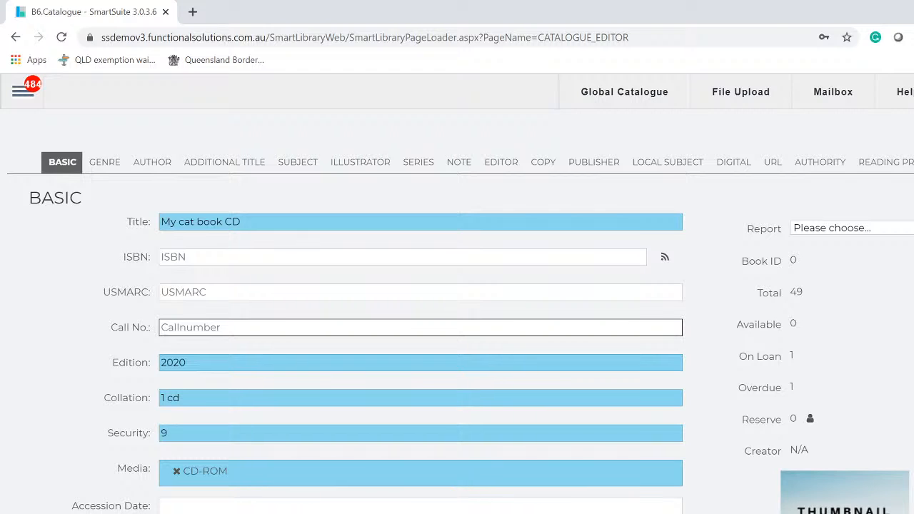
left_click(175, 472)
left_click(197, 469)
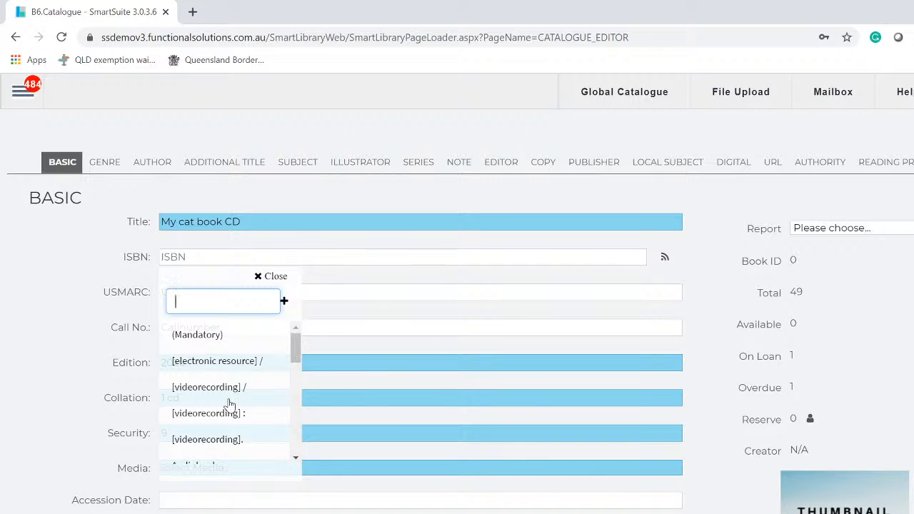
type("FRE")
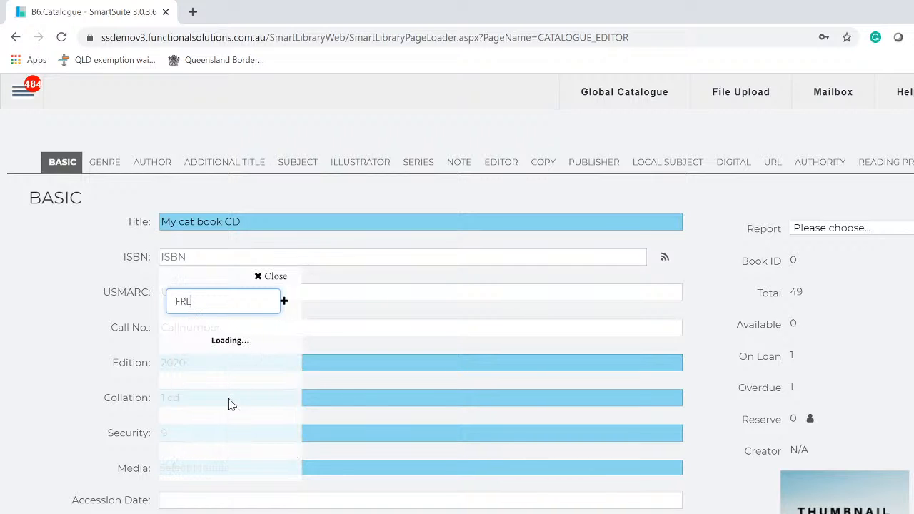
type("E CD")
key("Return")
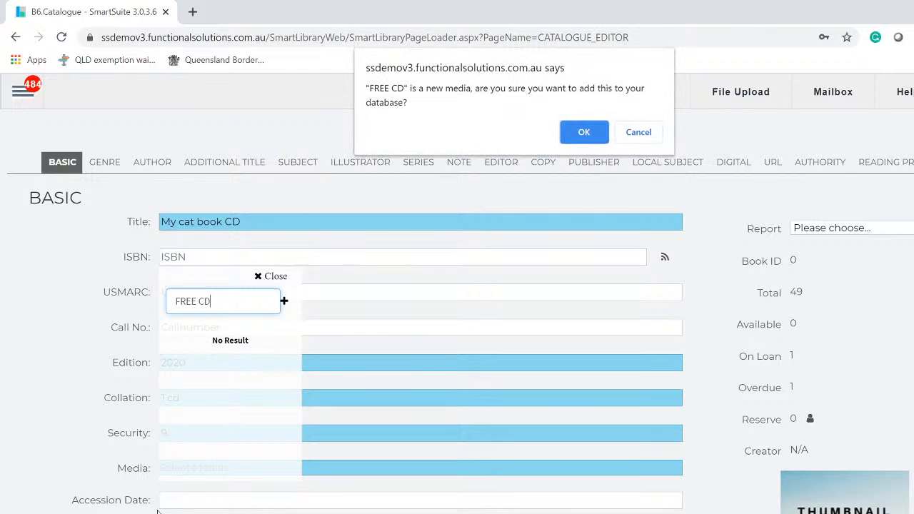
left_click(580, 137)
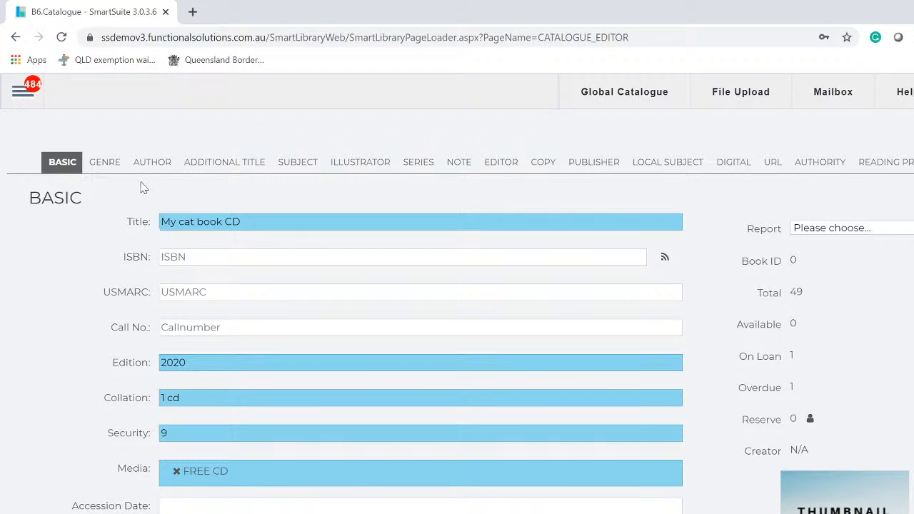
left_click(110, 166)
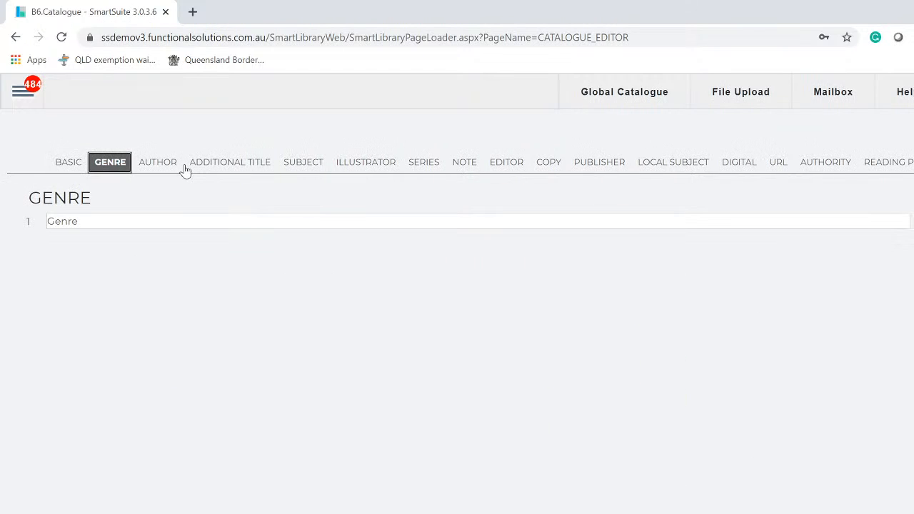
left_click(159, 166)
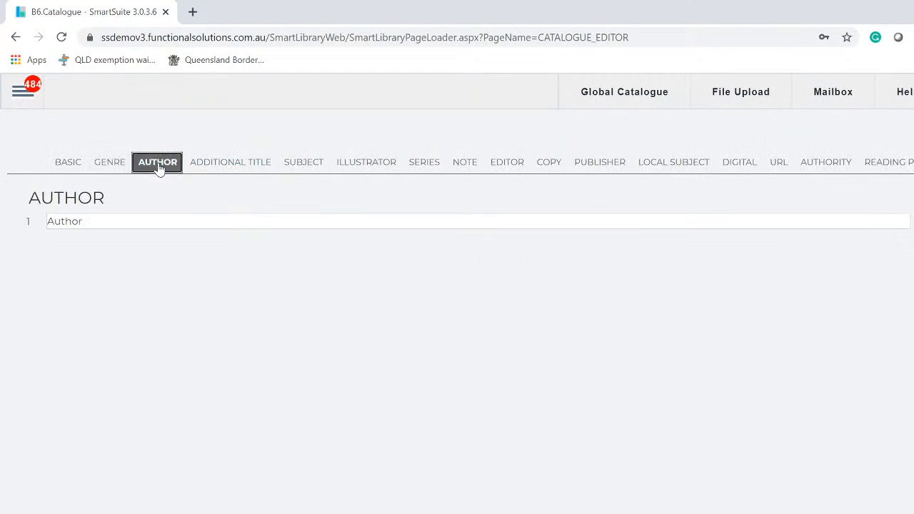
- Add the typed author name to the database as a new author
left_click(181, 227)
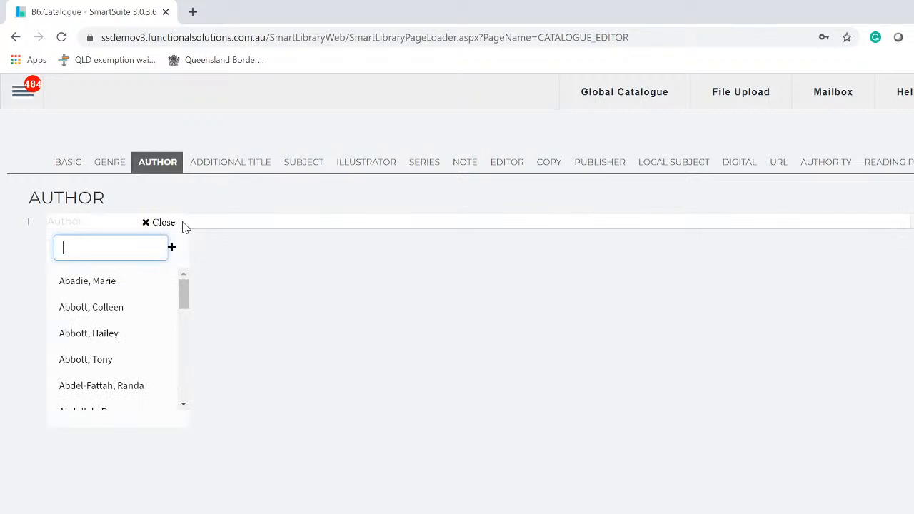
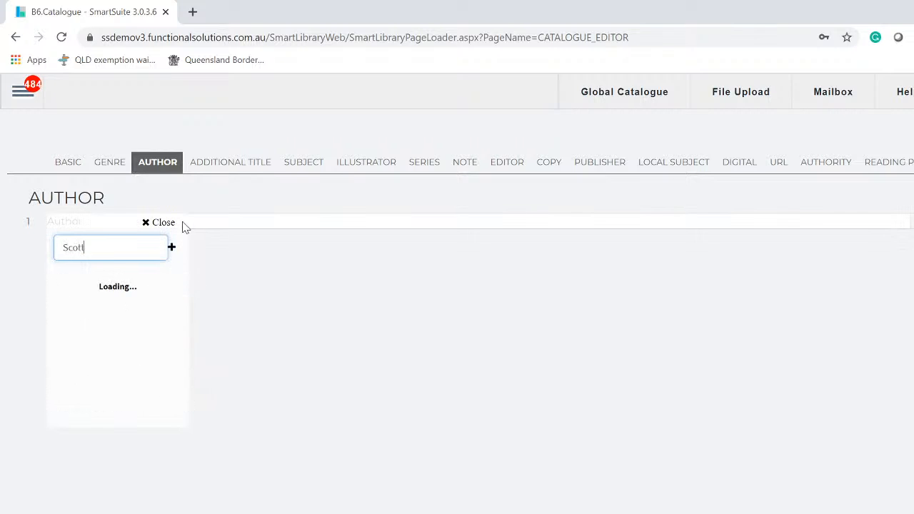
key("Return")
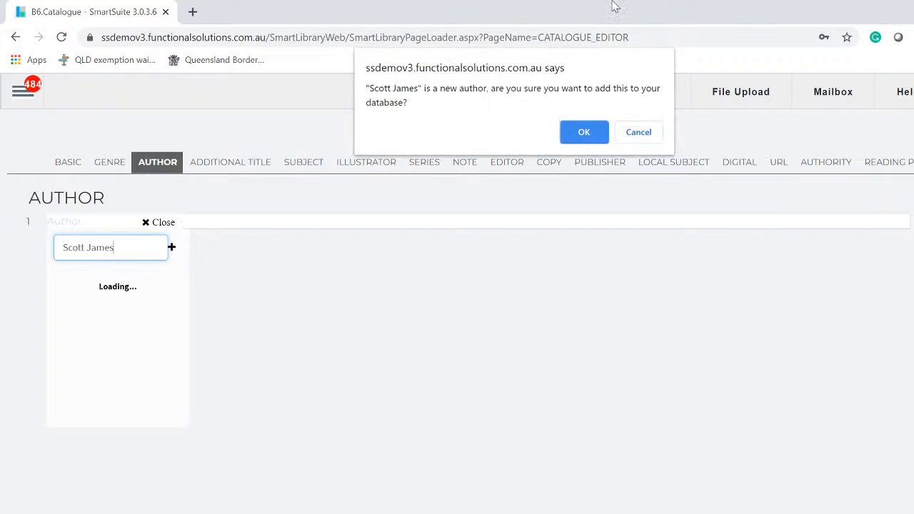
left_click(585, 144)
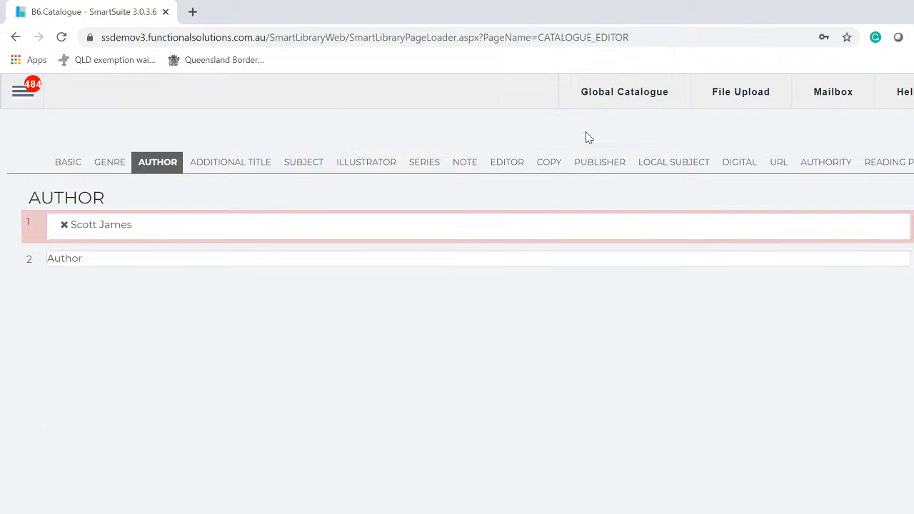
- Add music as the record's first subject, confirming it as new
left_click(307, 166)
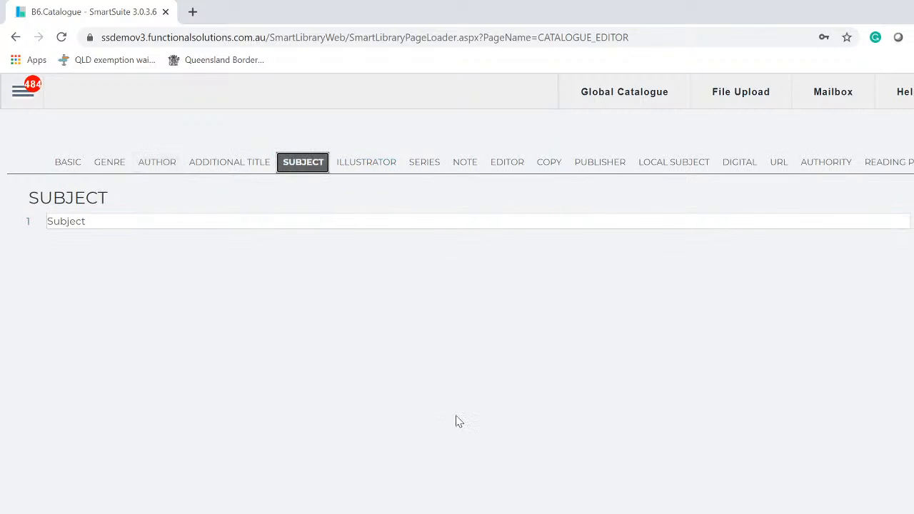
left_click(522, 228)
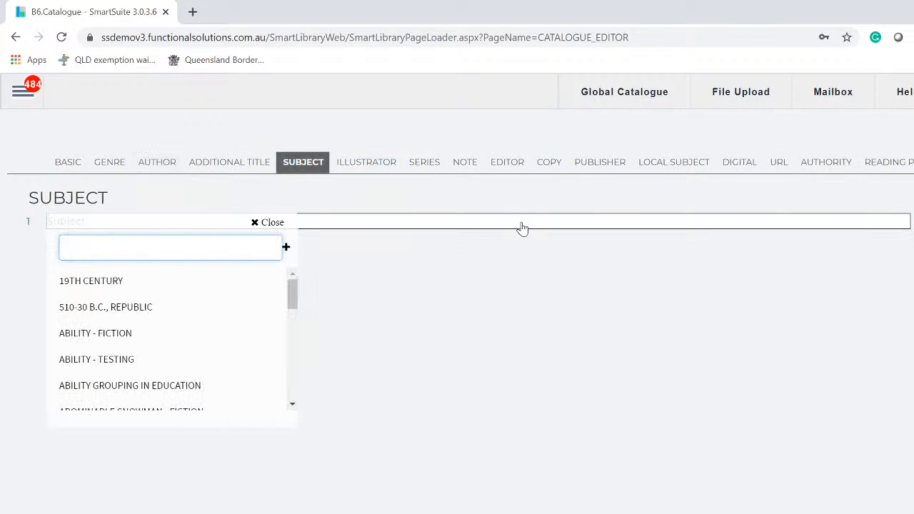
type("music")
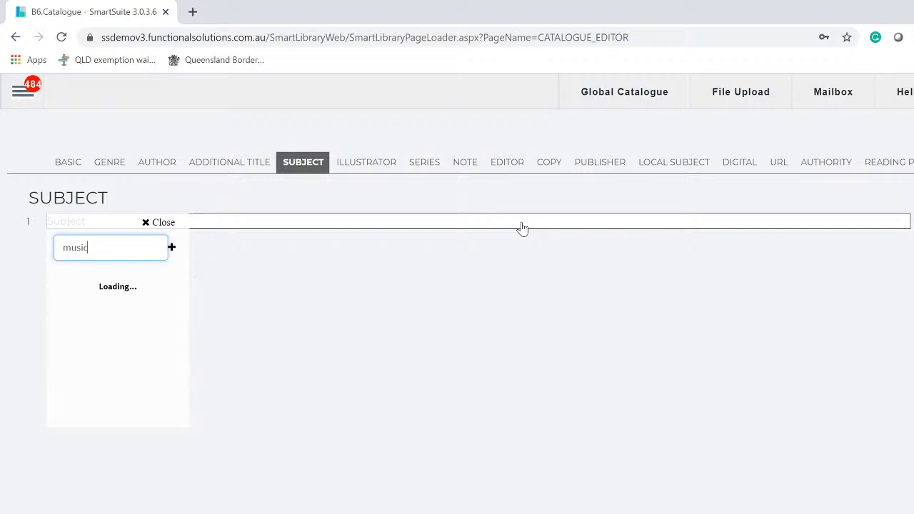
key("Return")
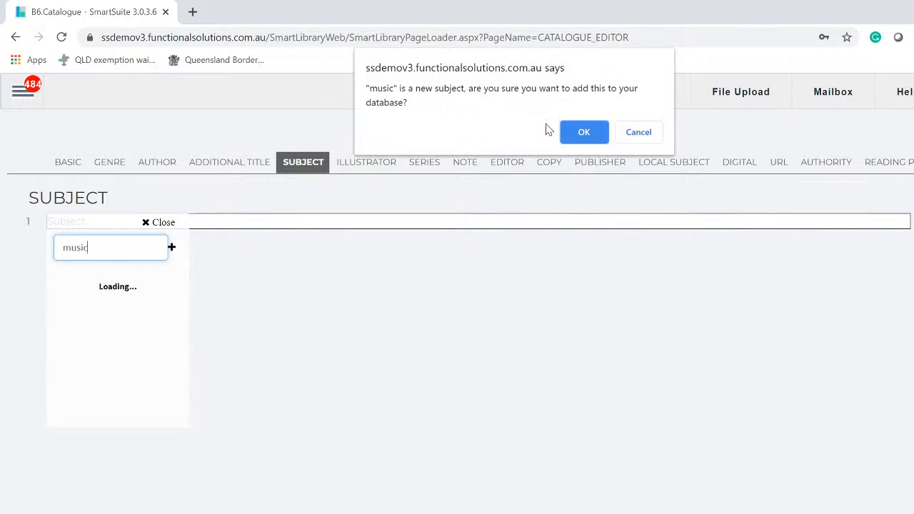
left_click(585, 137)
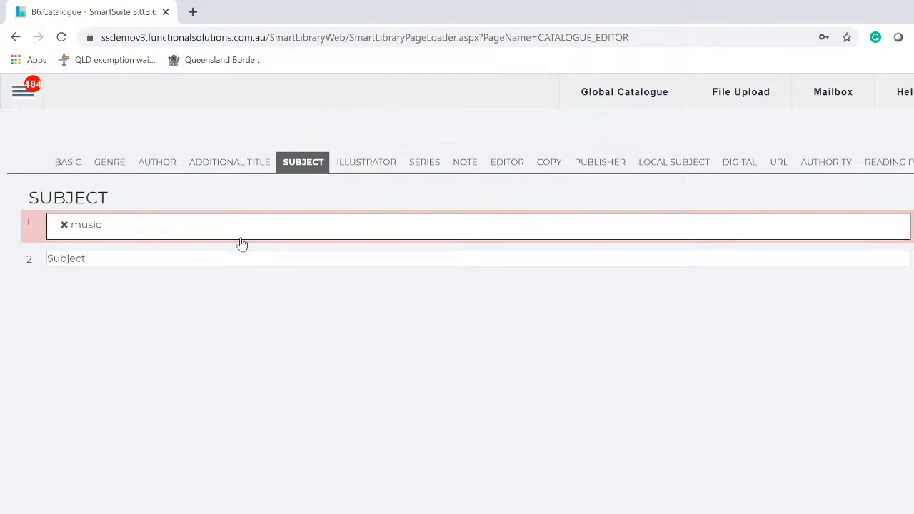
- Add subjects MUFFINS, MULTICULTURALISM and the newly created ON LINE CD
left_click(241, 265)
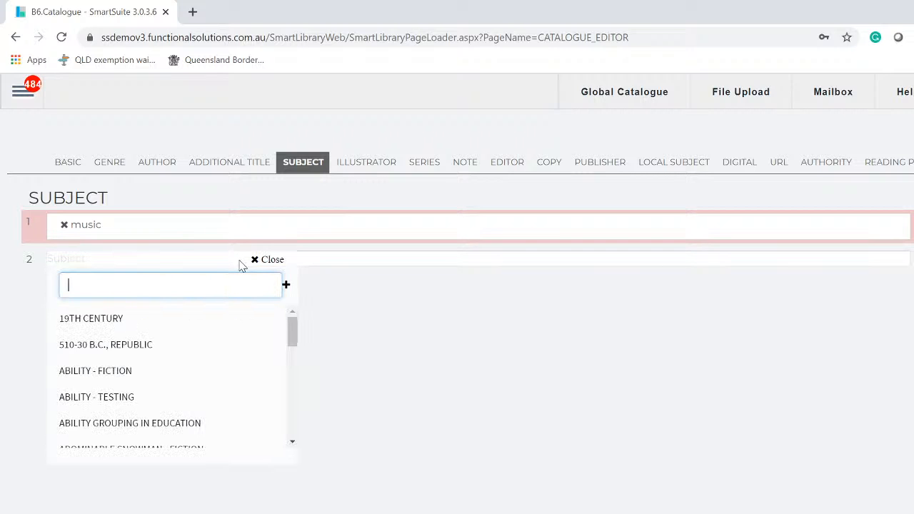
type("mu")
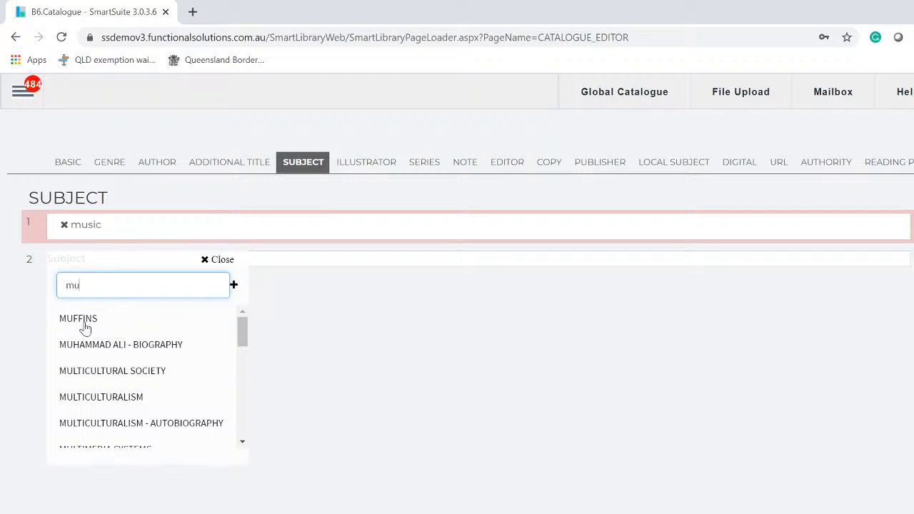
left_click(85, 326)
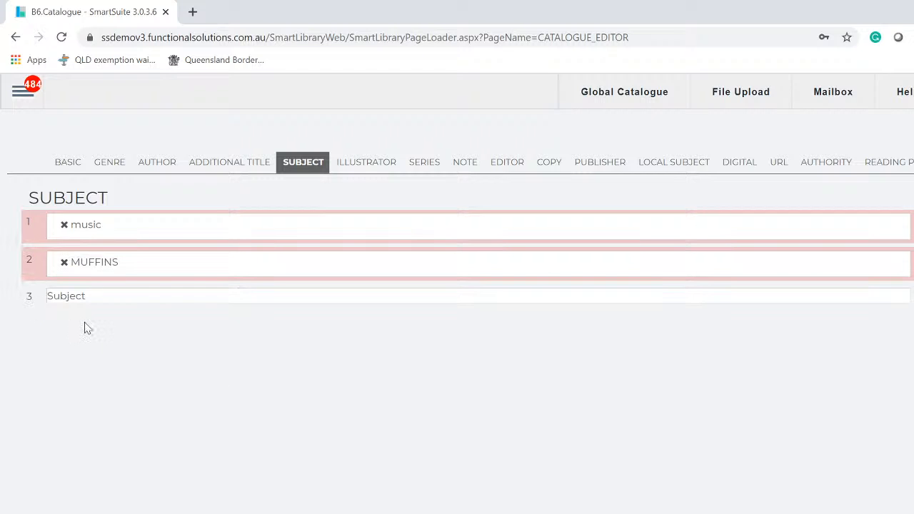
left_click(141, 300)
type("mul")
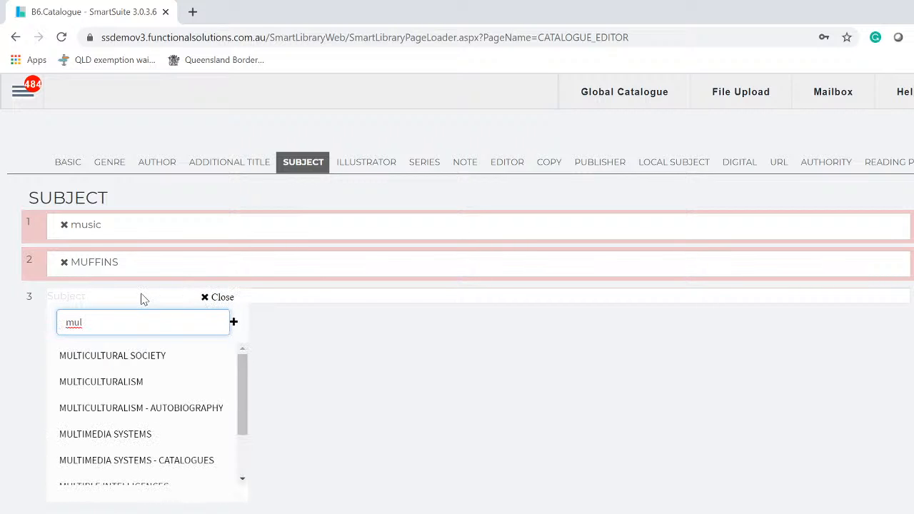
left_click(101, 383)
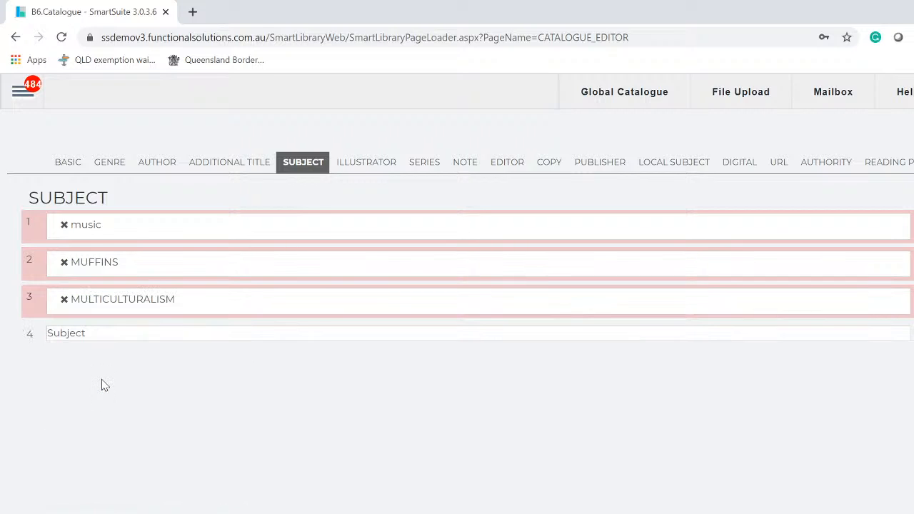
left_click(106, 341)
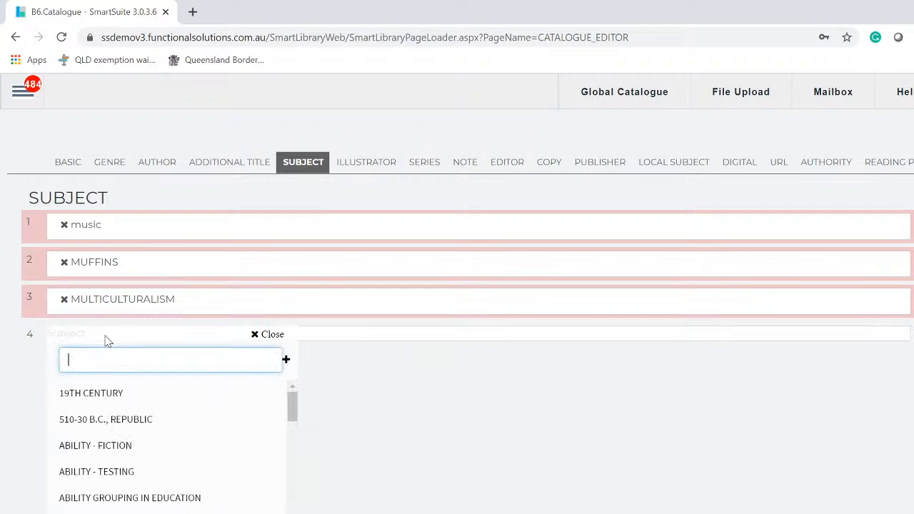
type("ON LINE CD")
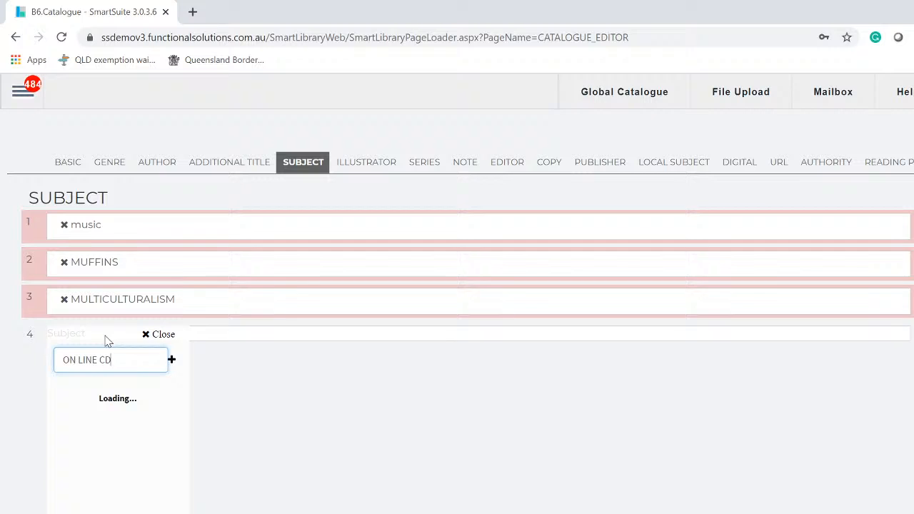
key("Return")
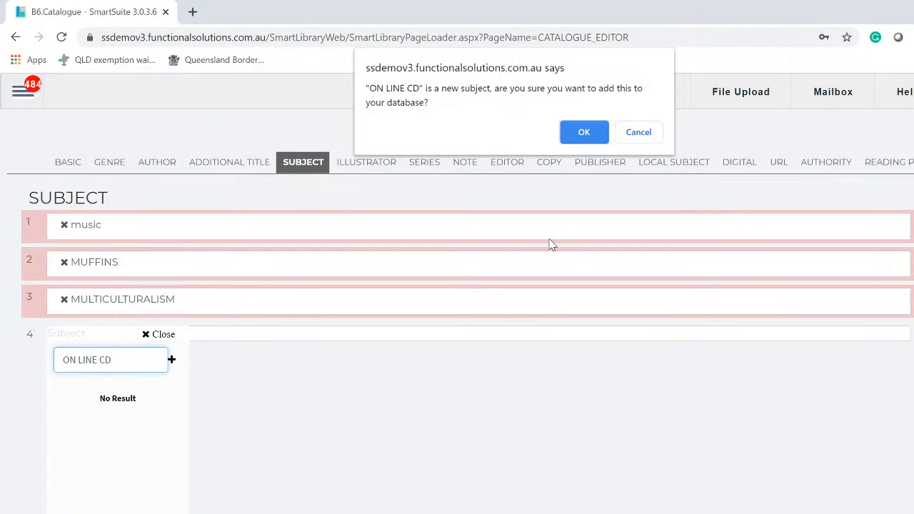
left_click(583, 134)
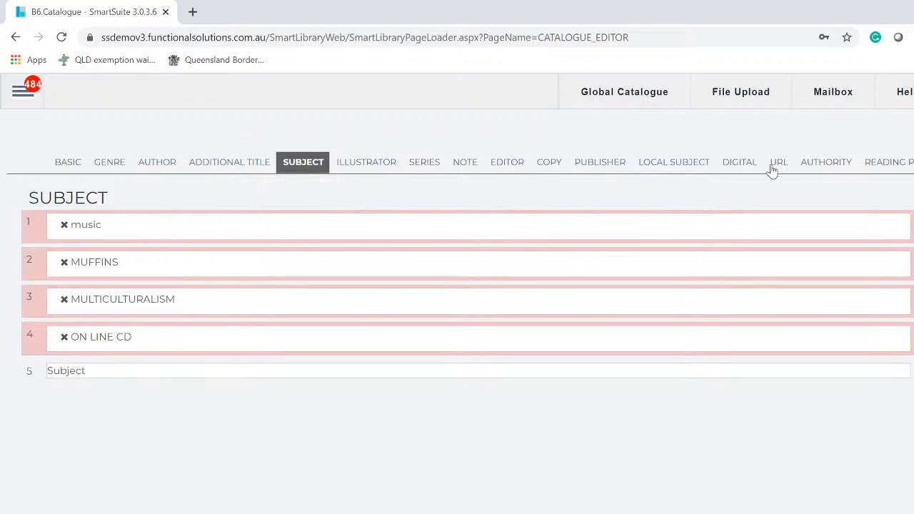
- Leave the Note of My cat book CD empty and return to its Basic details
left_click(465, 164)
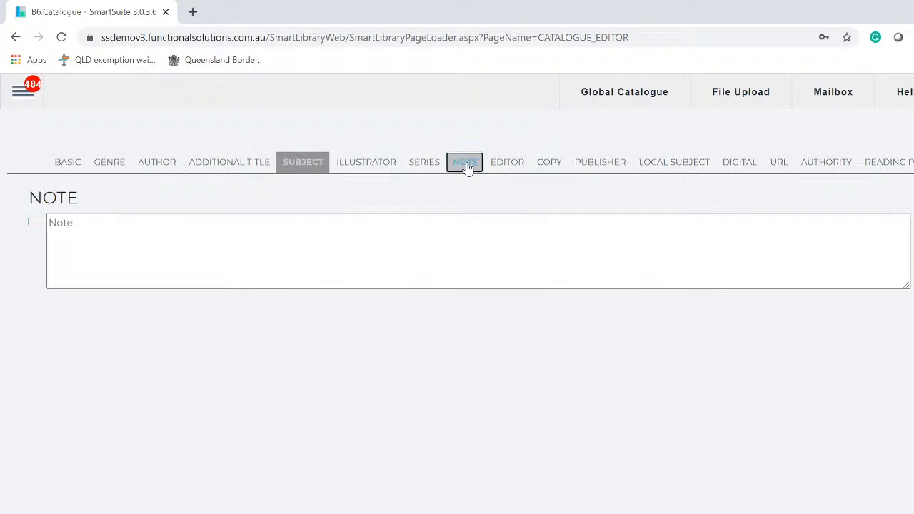
left_click(60, 223)
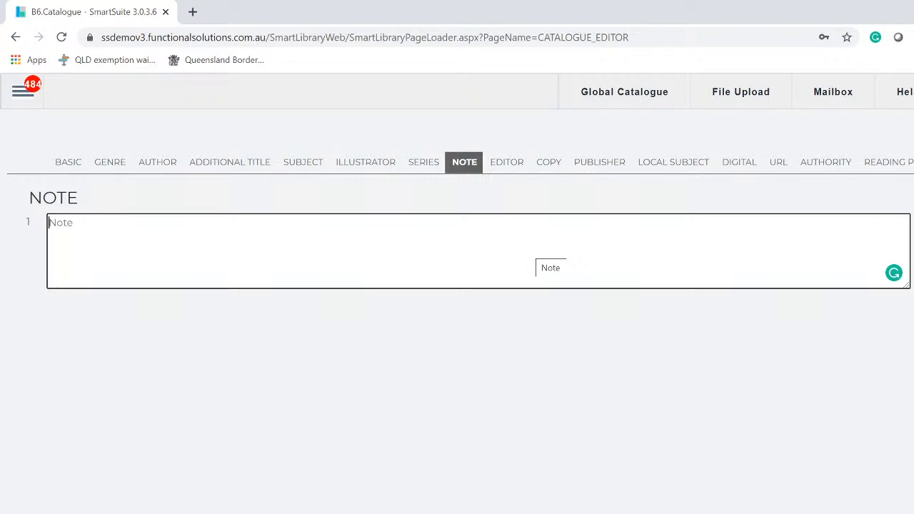
left_click(203, 378)
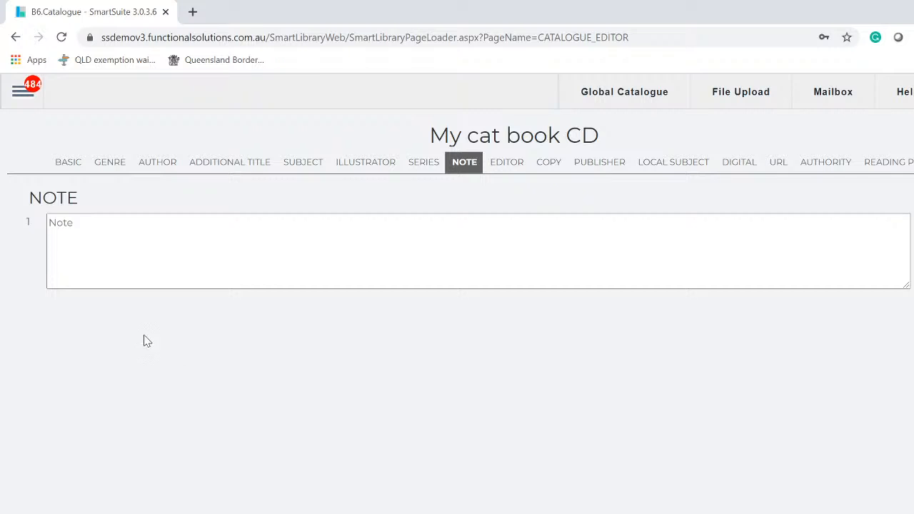
left_click(64, 163)
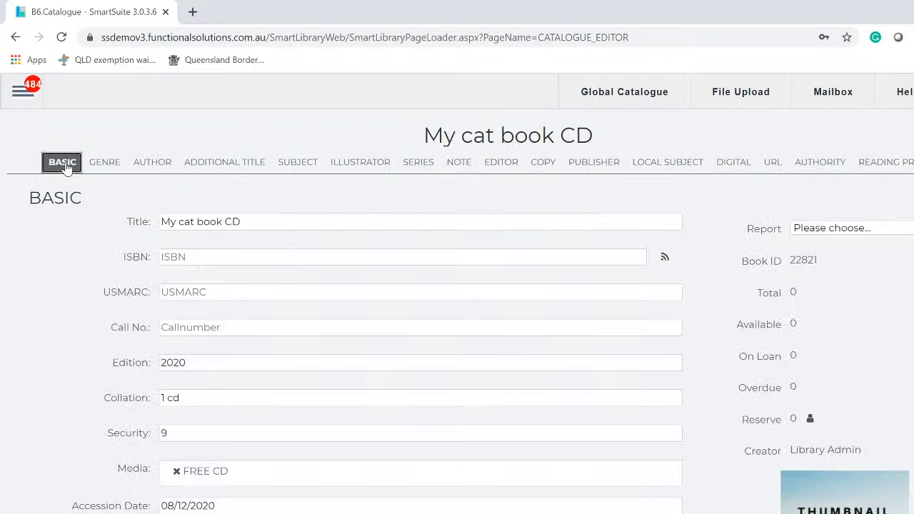
- Add copy barcode 45634rtyr45: Available, A2 Staffroom, N/A, Fortnightly loan and Fortnightly renewal
left_click(544, 170)
left_click(212, 293)
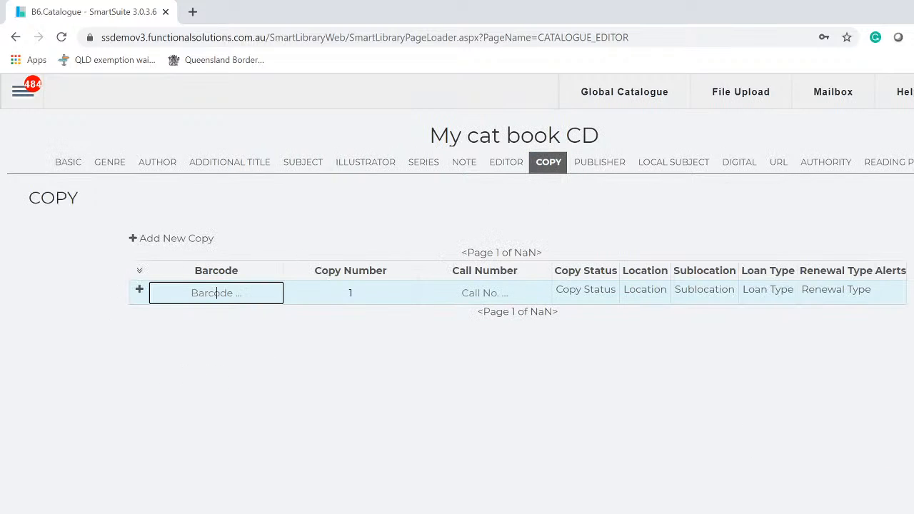
type("45634rtyr45")
left_click(606, 297)
left_click(590, 357)
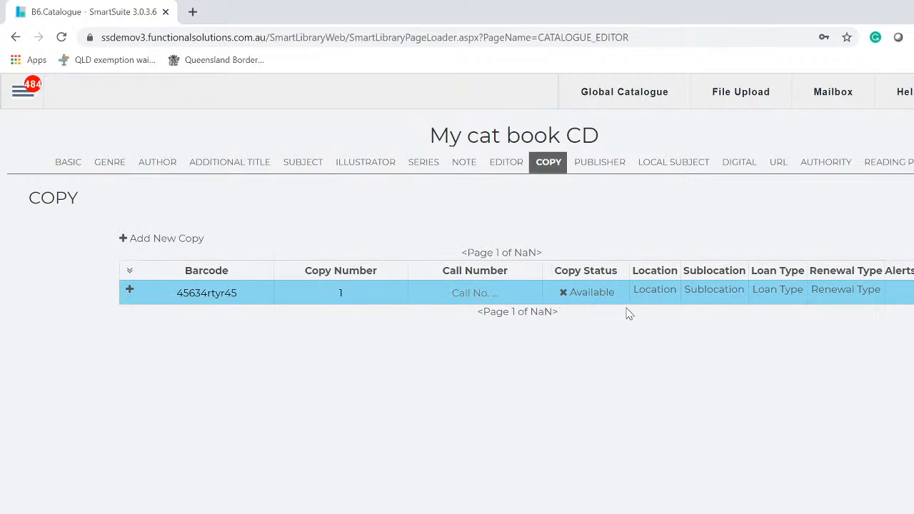
left_click(647, 296)
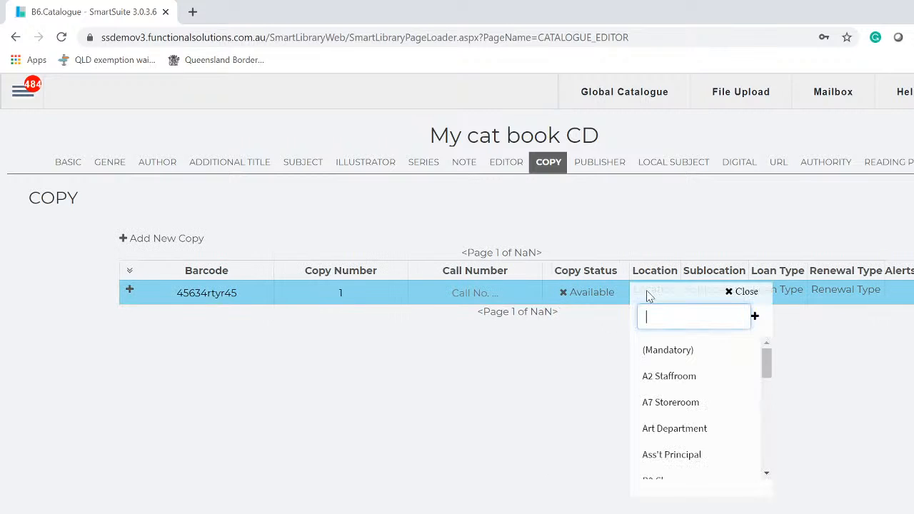
left_click(684, 379)
left_click(729, 299)
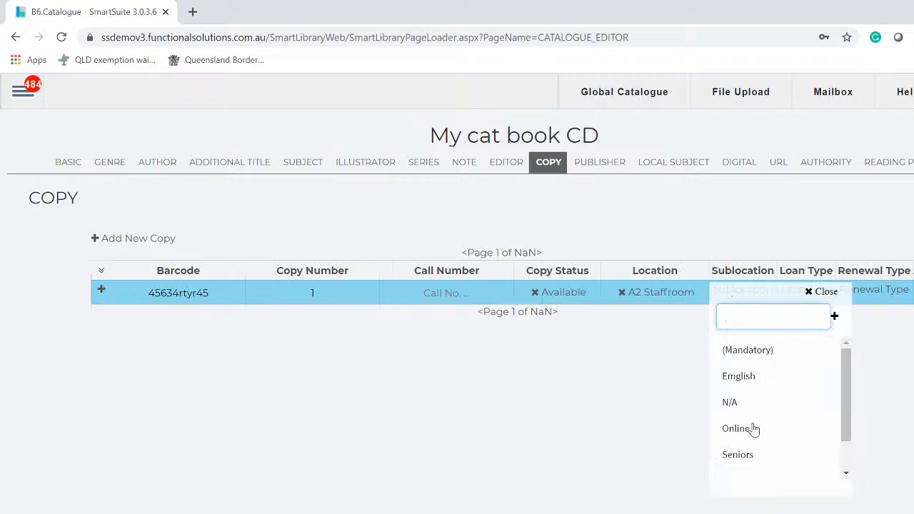
left_click(741, 404)
left_click(796, 293)
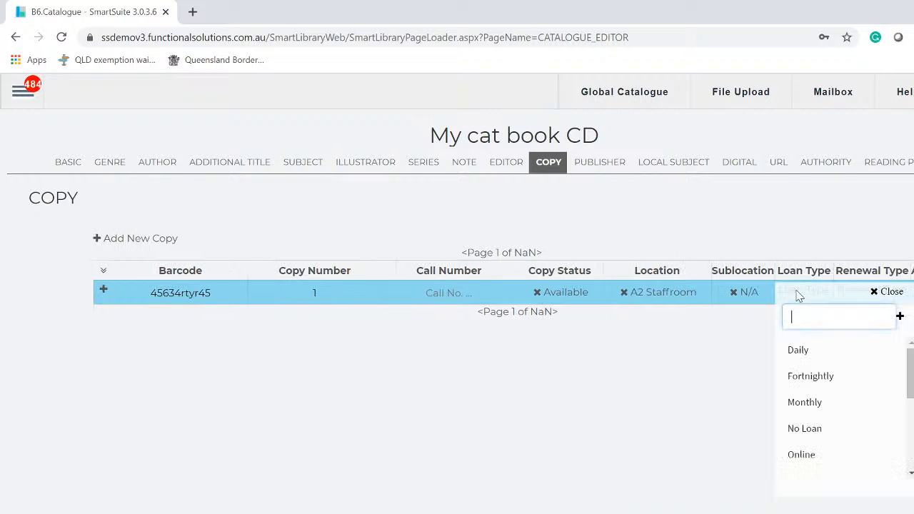
left_click(811, 376)
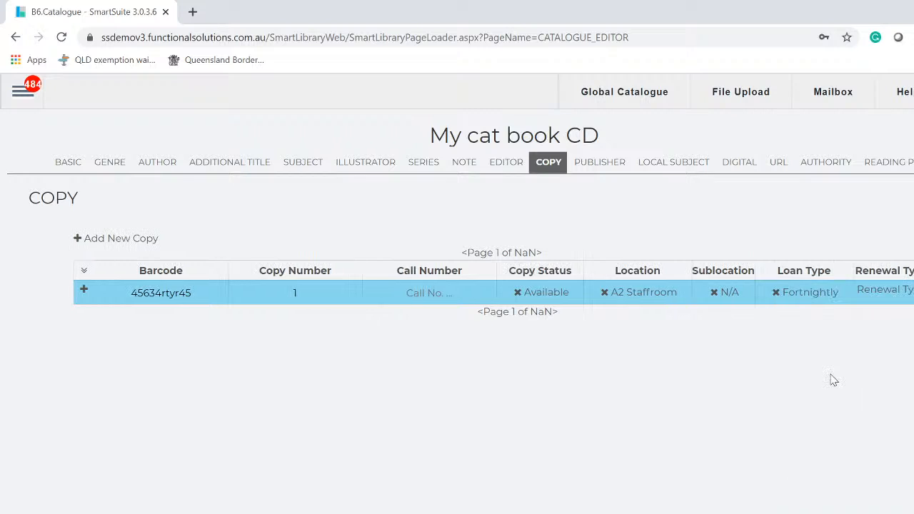
left_click(890, 295)
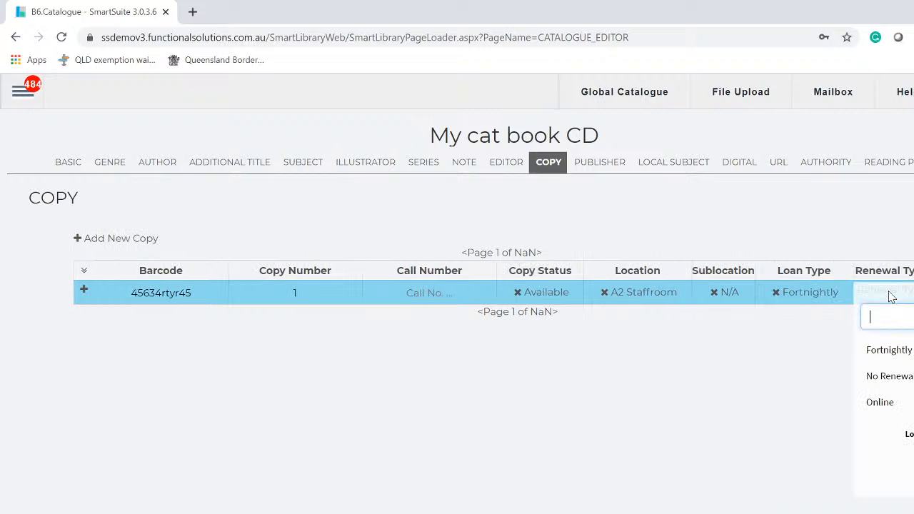
left_click(885, 352)
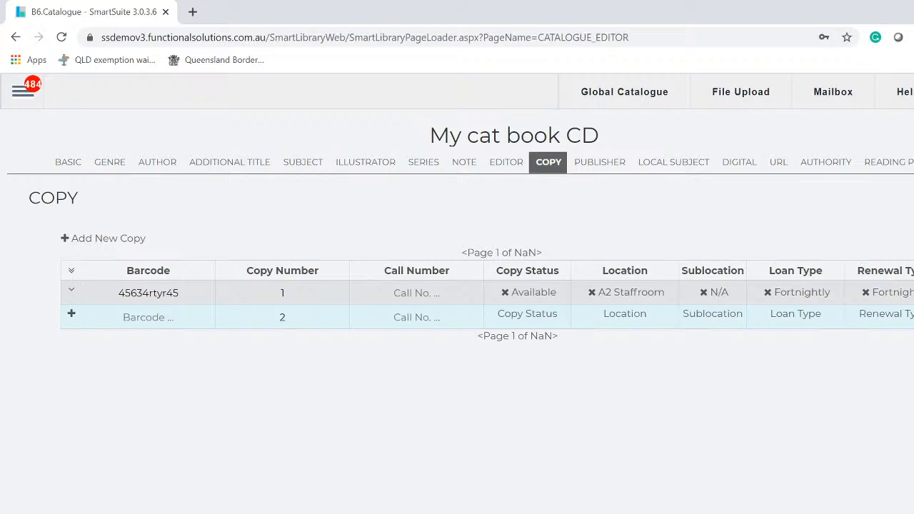
- Inspect the copy's full and asset details without saving, then return to Basic details
left_click(72, 292)
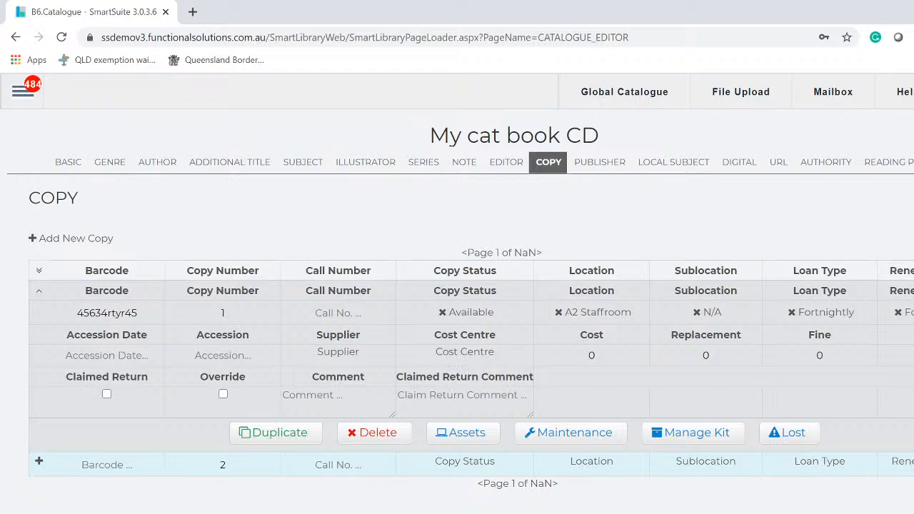
left_click(465, 438)
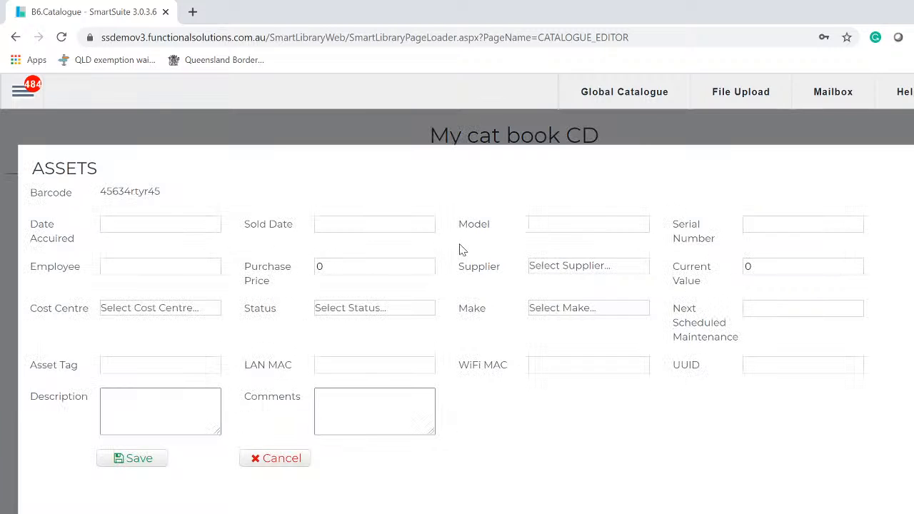
key("Escape")
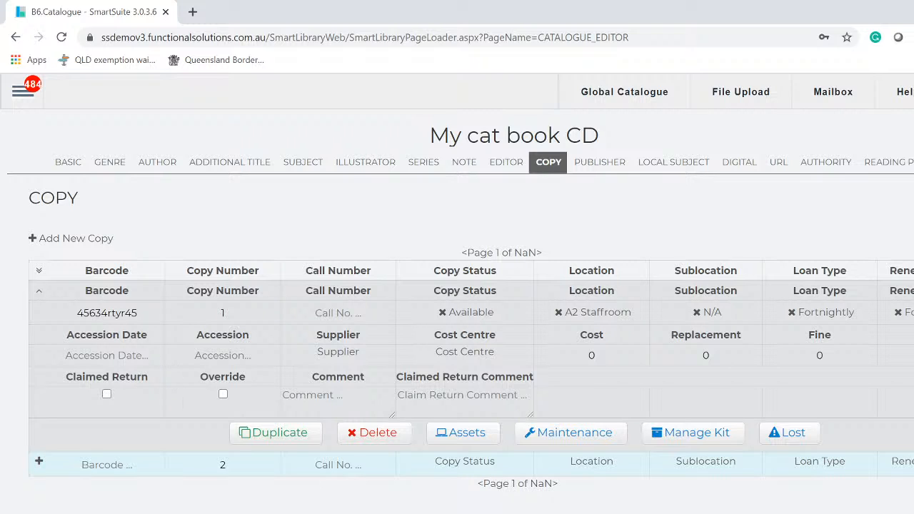
left_click(70, 165)
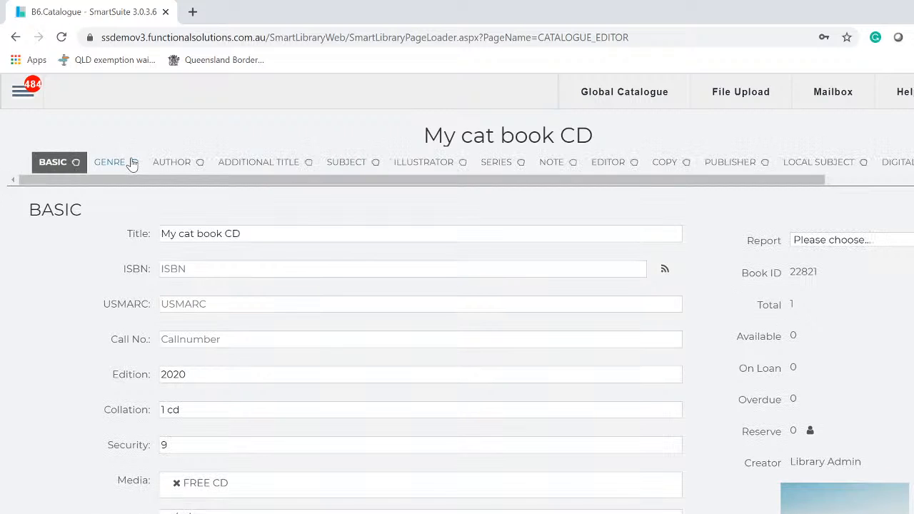
- Reorder the record sections: Subject after Author, Genre after Additional Title, then back to Basic
left_click_drag(133, 162, 244, 176)
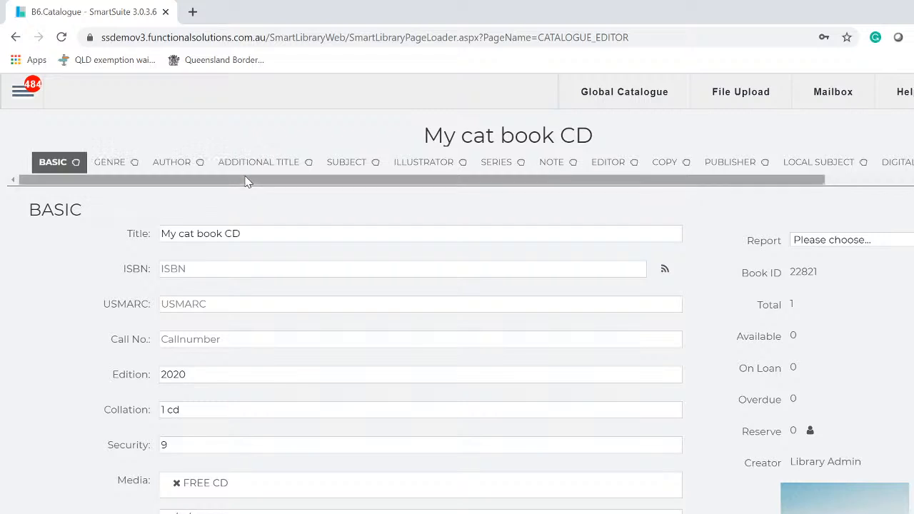
left_click_drag(374, 164, 257, 169)
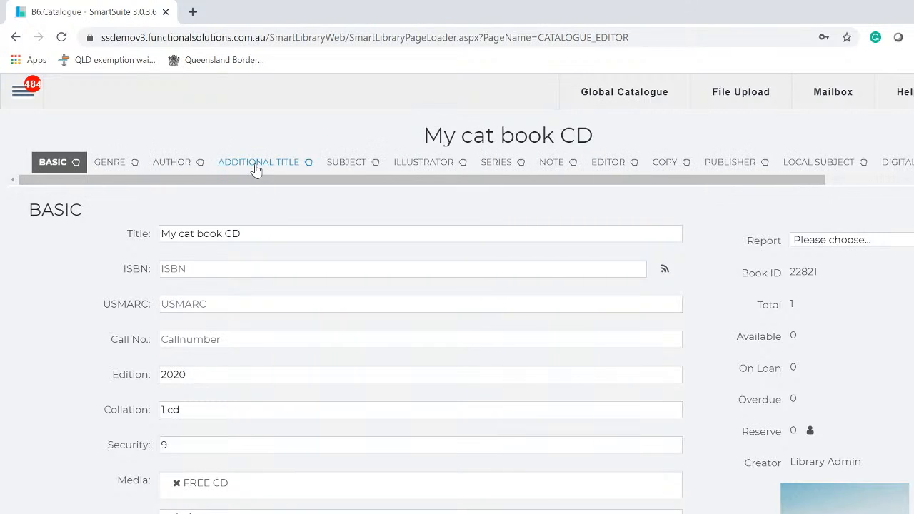
left_click_drag(135, 171, 198, 164)
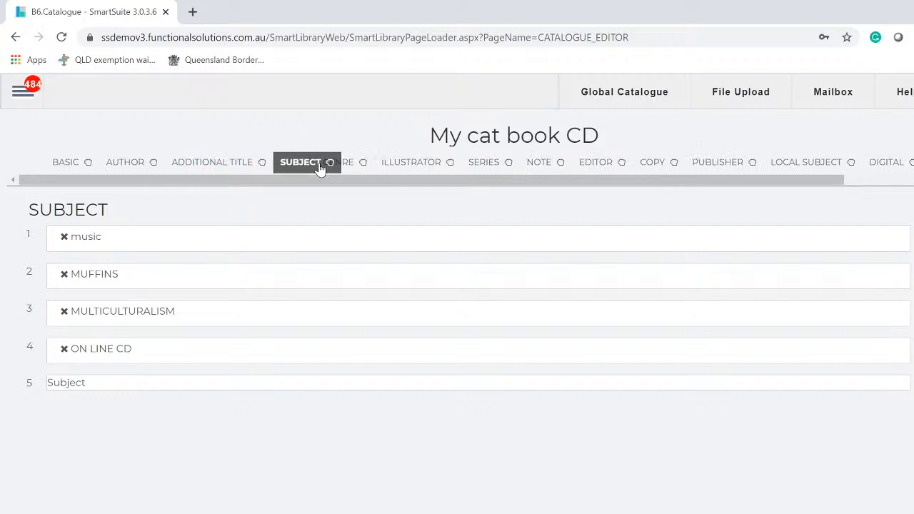
left_click_drag(320, 167, 196, 175)
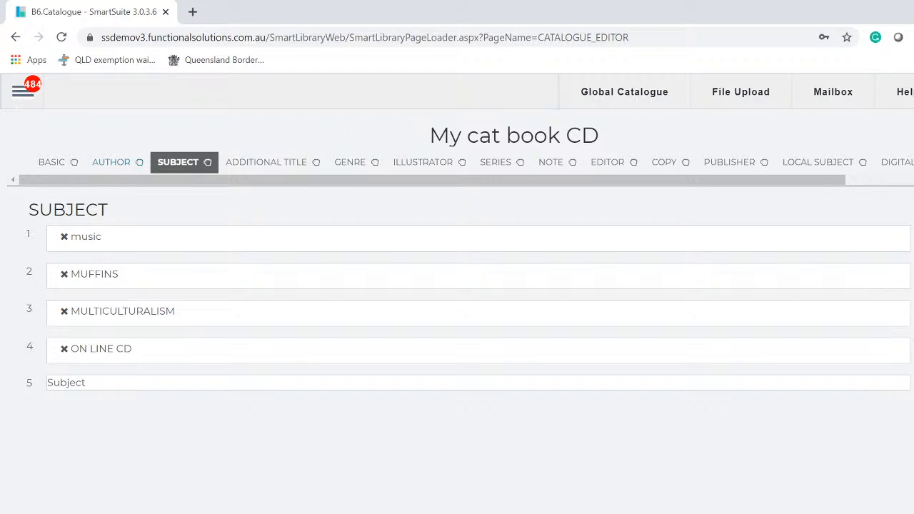
left_click_drag(819, 174, 913, 182)
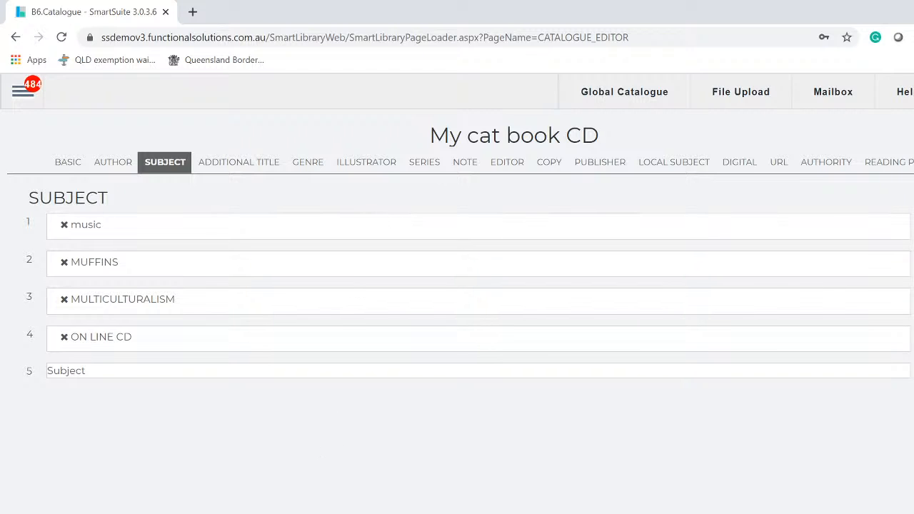
left_click(72, 164)
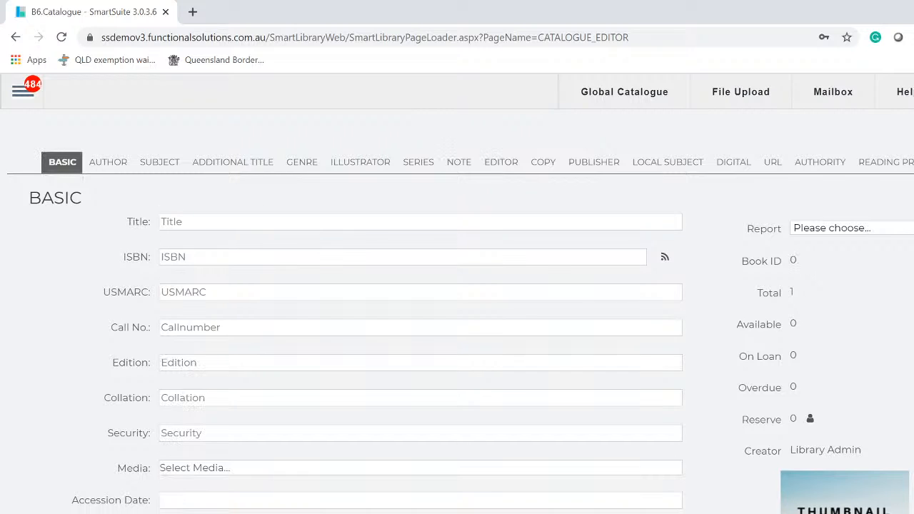
left_click(234, 258)
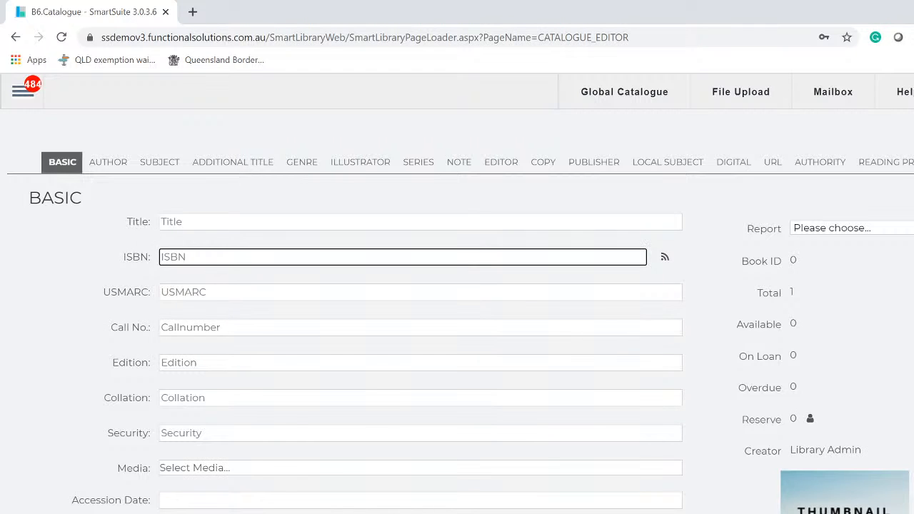
right_click(233, 259)
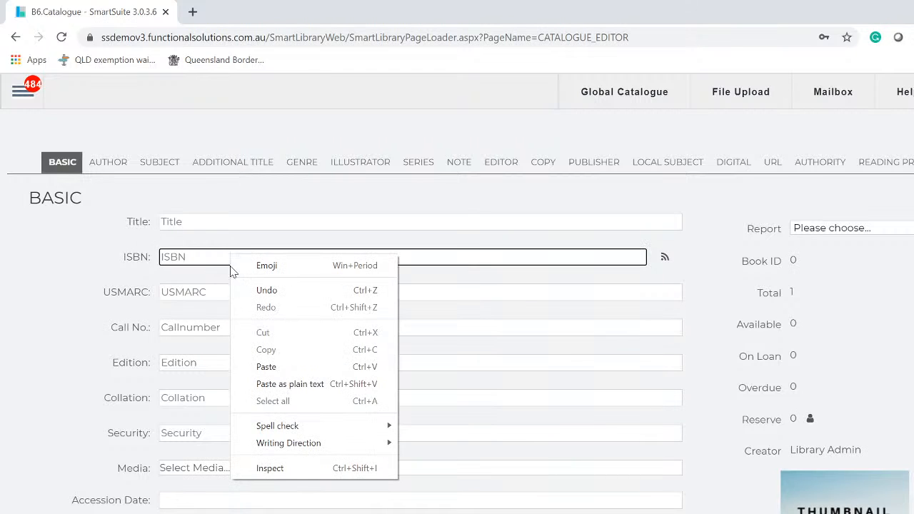
left_click(282, 367)
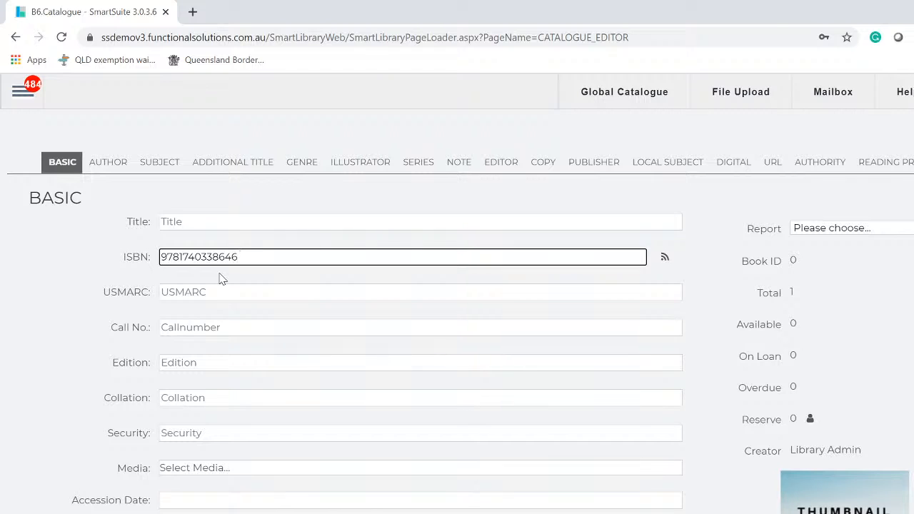
left_click(664, 259)
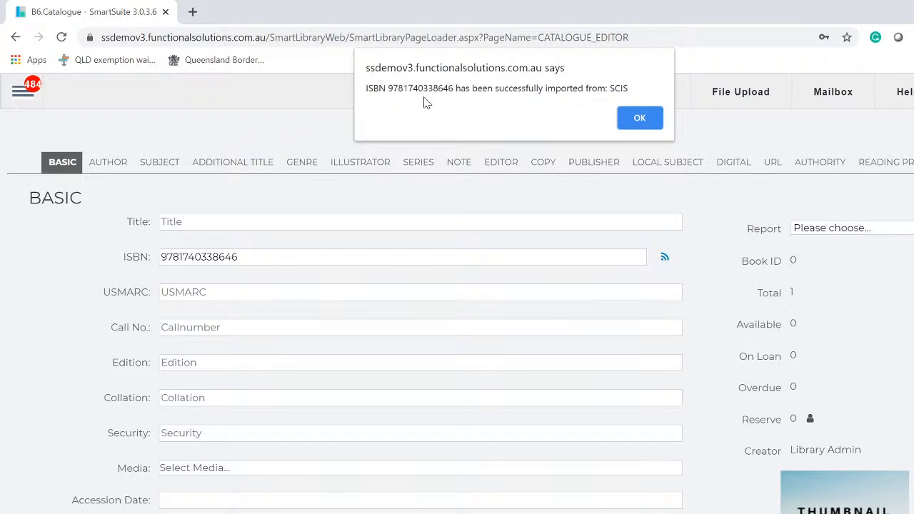
left_click(640, 120)
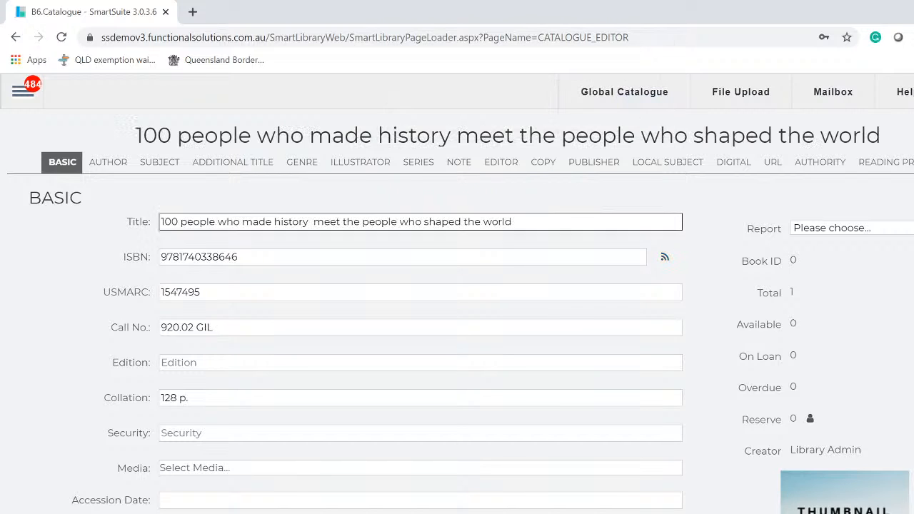
- Check the imported Subject, Additional Title, Genre, Illustrator, Series, Note and Publisher sections, ending on Copy
left_click(159, 164)
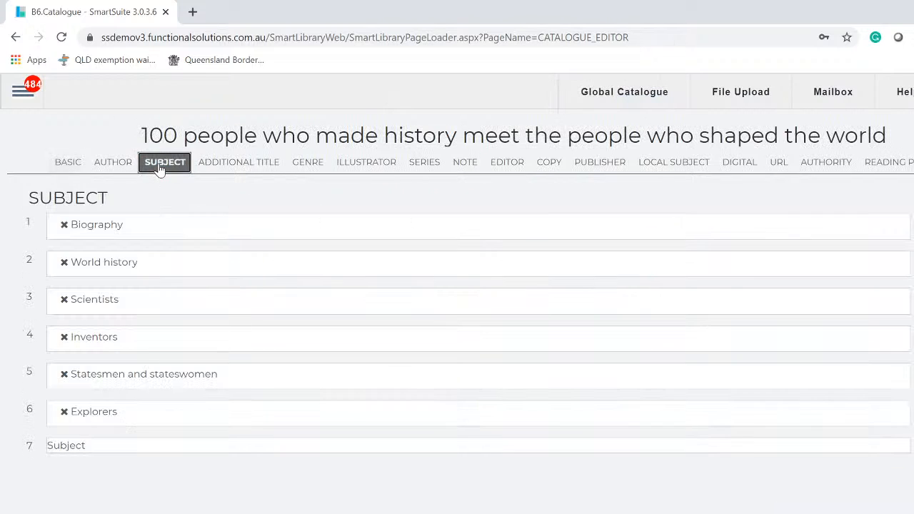
left_click(230, 165)
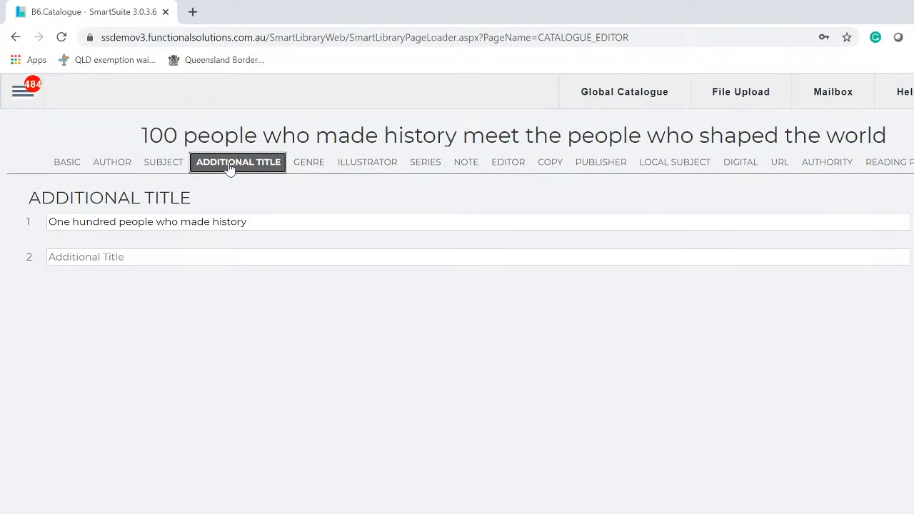
left_click(308, 167)
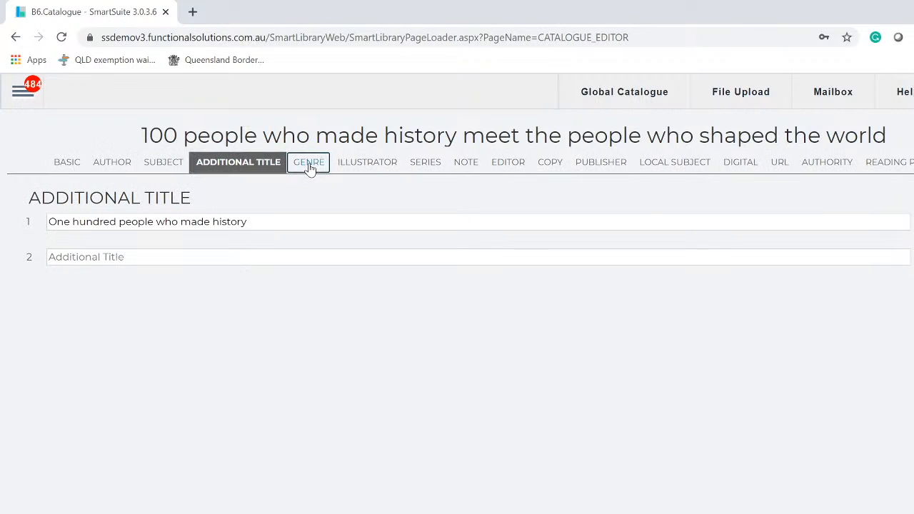
left_click(371, 166)
left_click(413, 167)
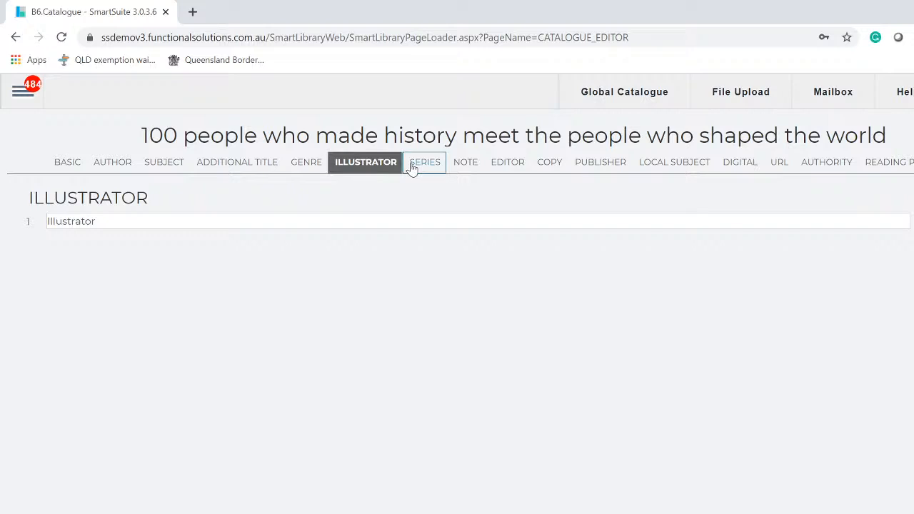
left_click(465, 166)
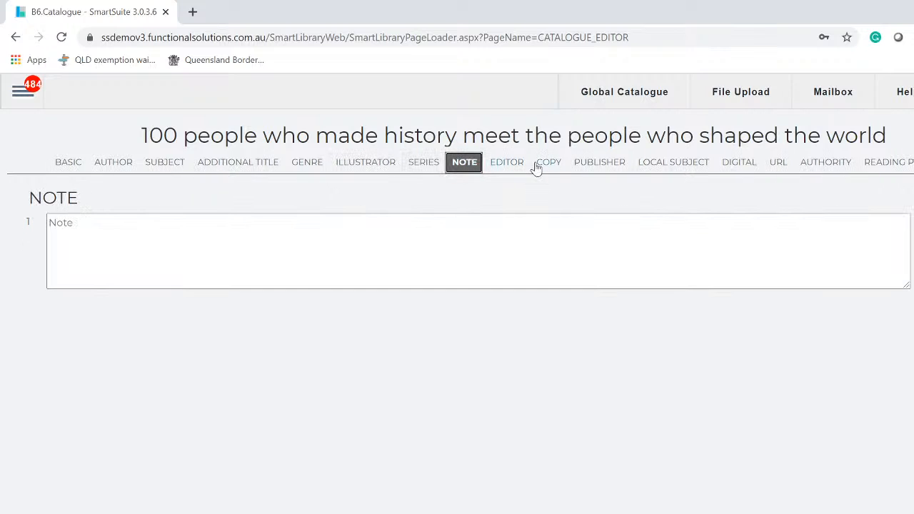
left_click(590, 166)
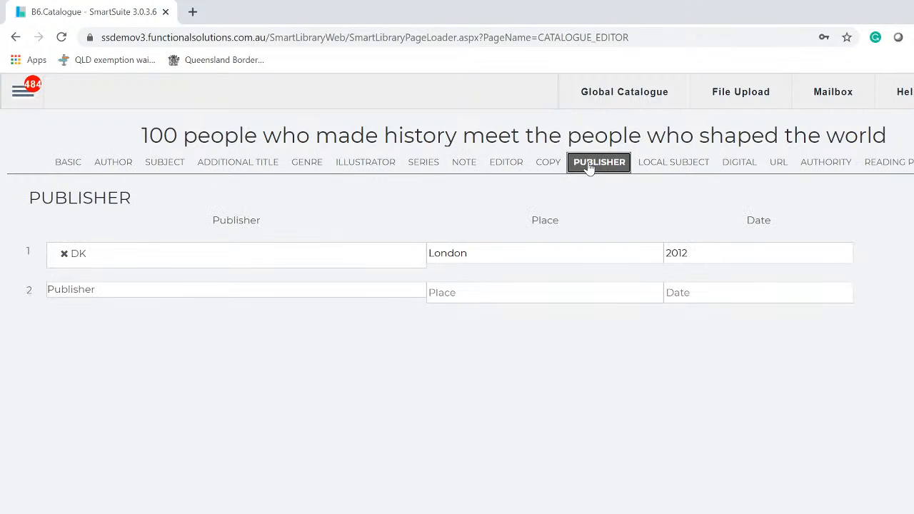
left_click(548, 164)
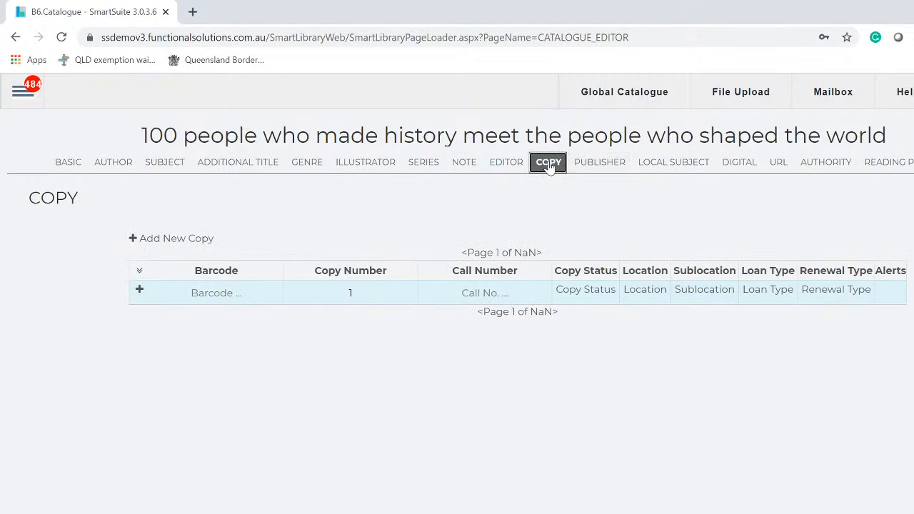
left_click(216, 292)
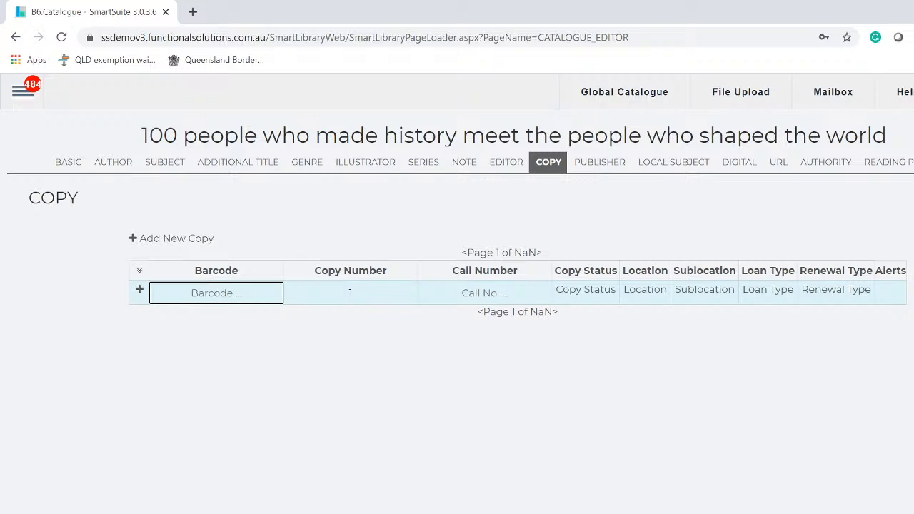
type("4564564646")
left_click(577, 294)
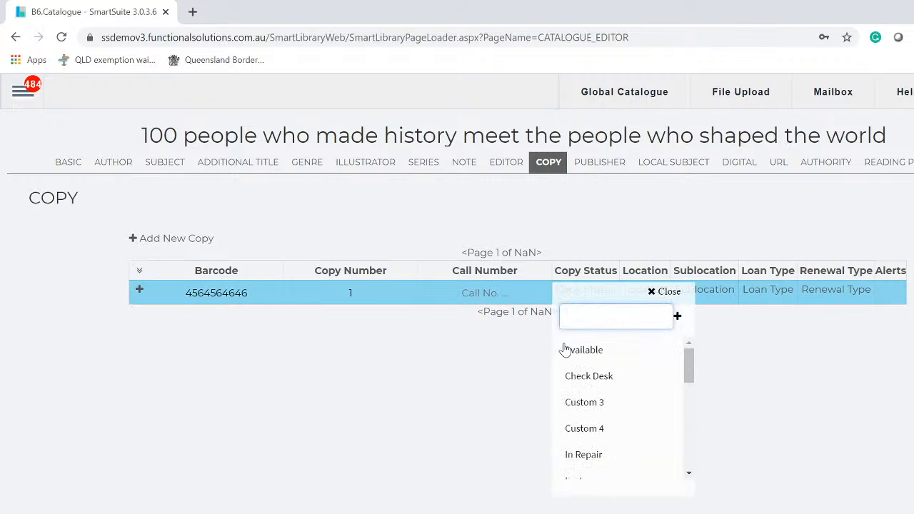
left_click(567, 349)
left_click(666, 294)
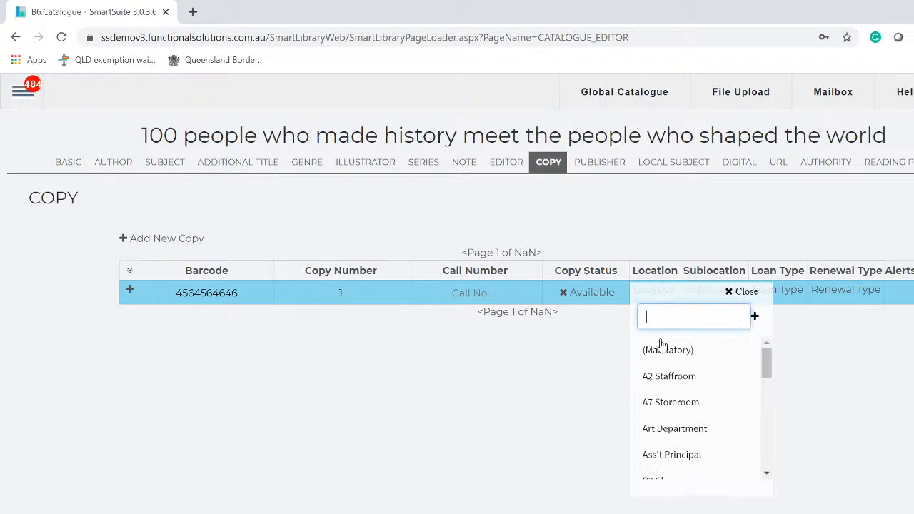
left_click(664, 376)
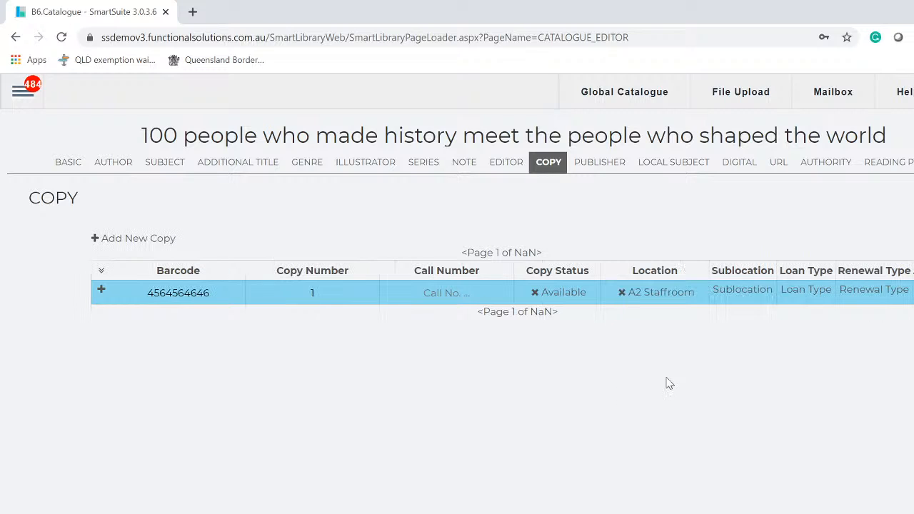
left_click(755, 296)
left_click(742, 402)
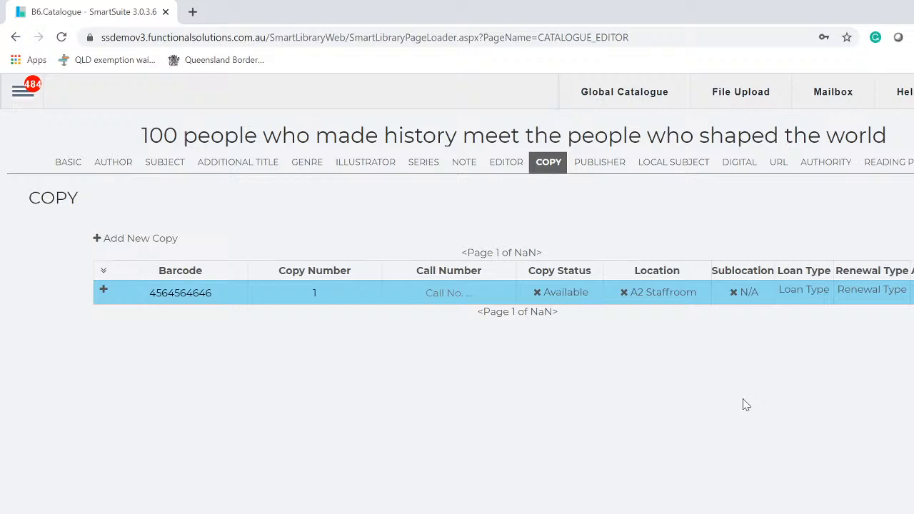
left_click(802, 292)
left_click(794, 404)
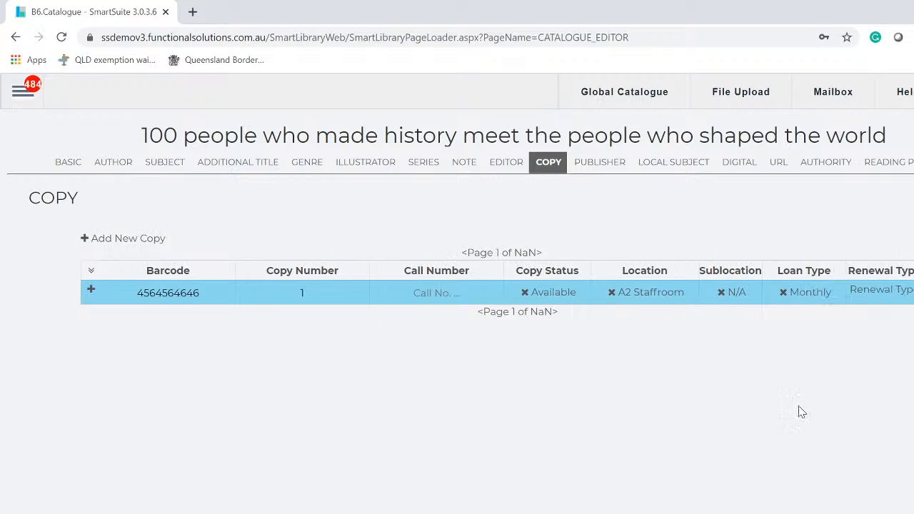
left_click(882, 291)
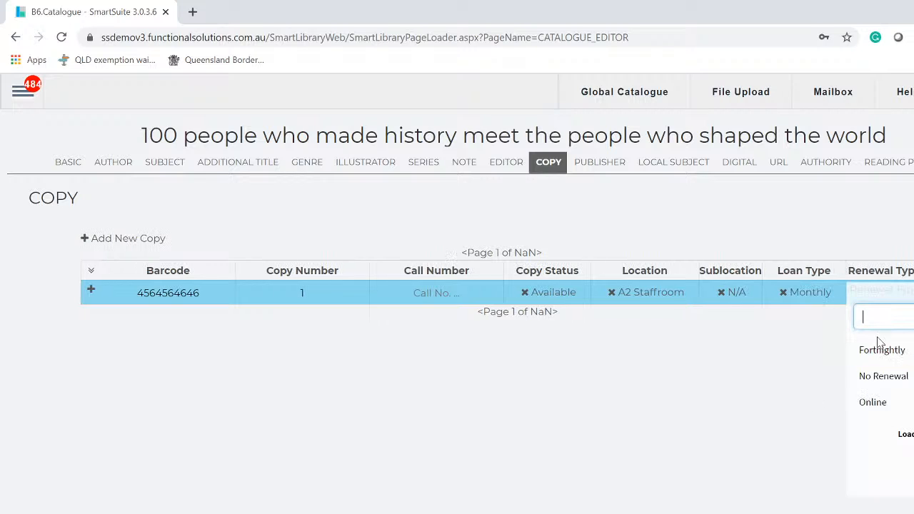
left_click(875, 377)
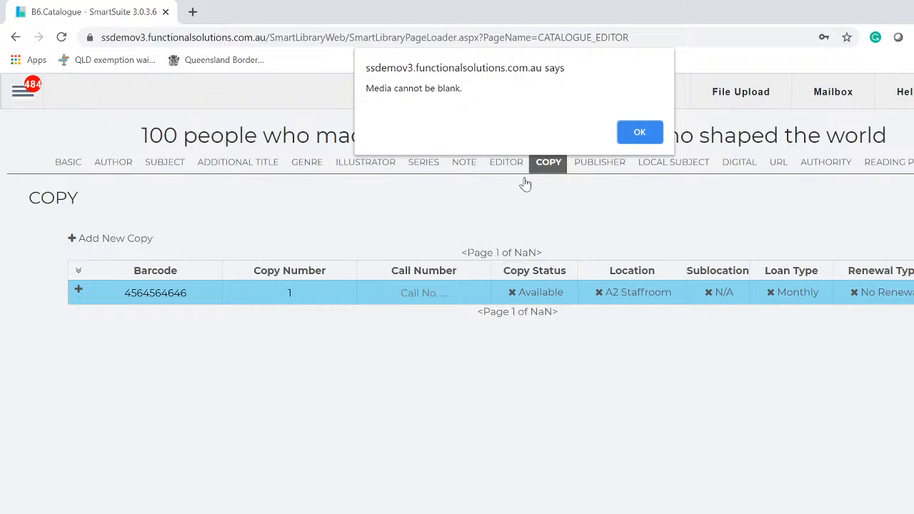
- Dismiss the media warning, set Media to Book and save the record with Ctrl+S
left_click(639, 134)
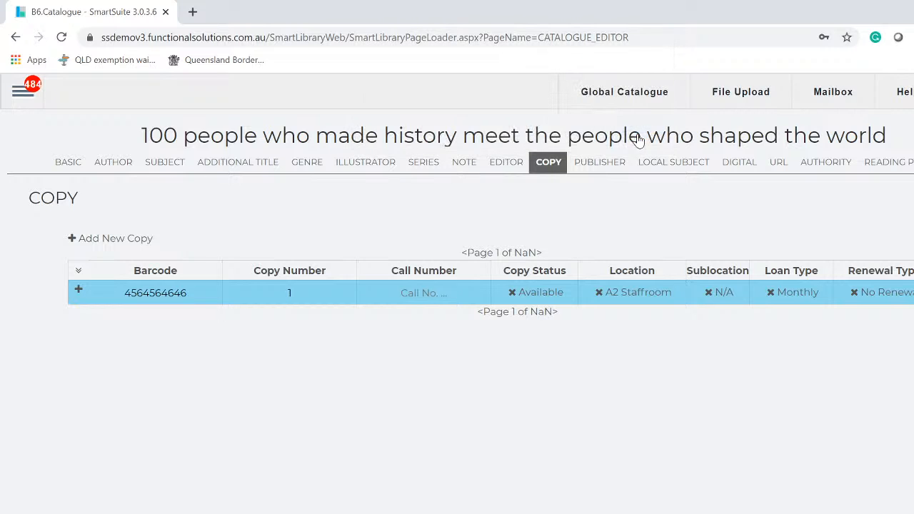
left_click(70, 162)
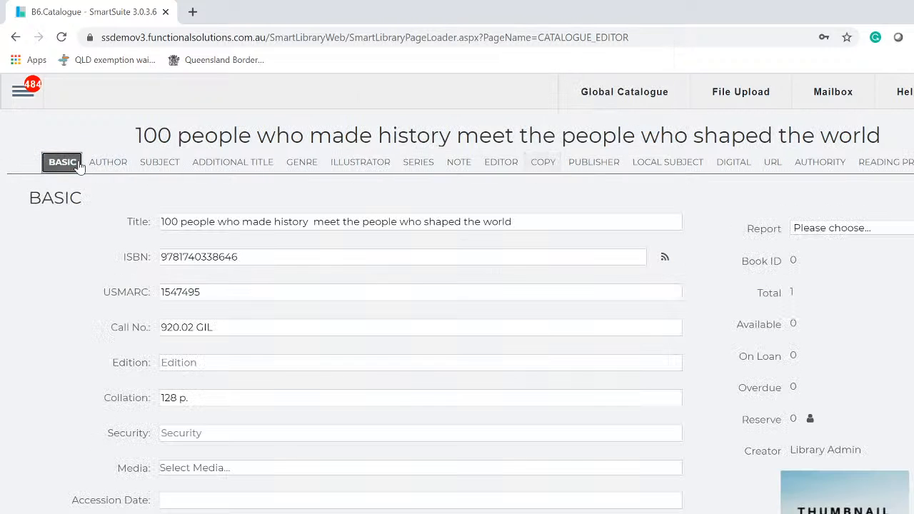
left_click(253, 476)
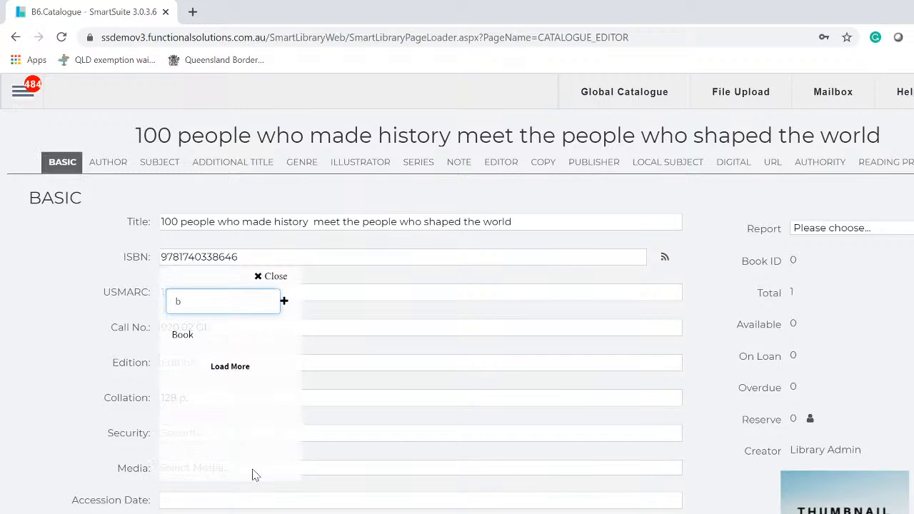
left_click(197, 335)
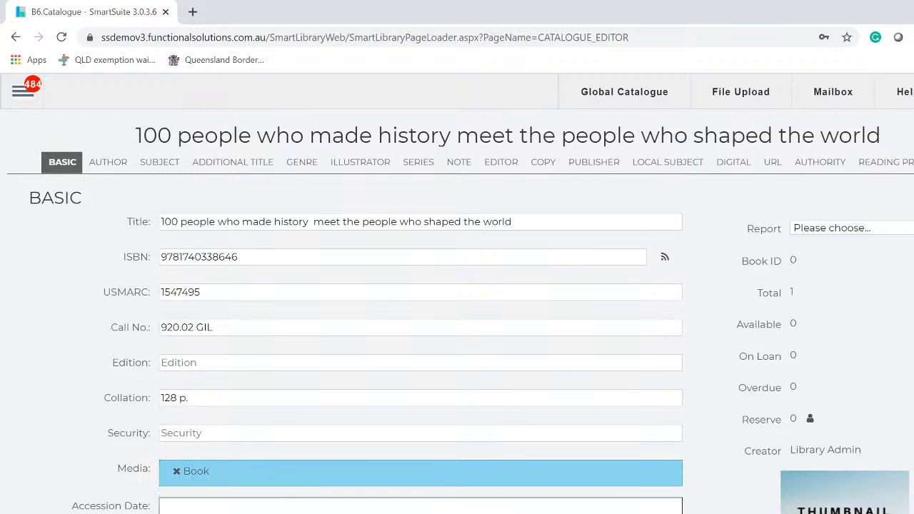
key("ctrl+s")
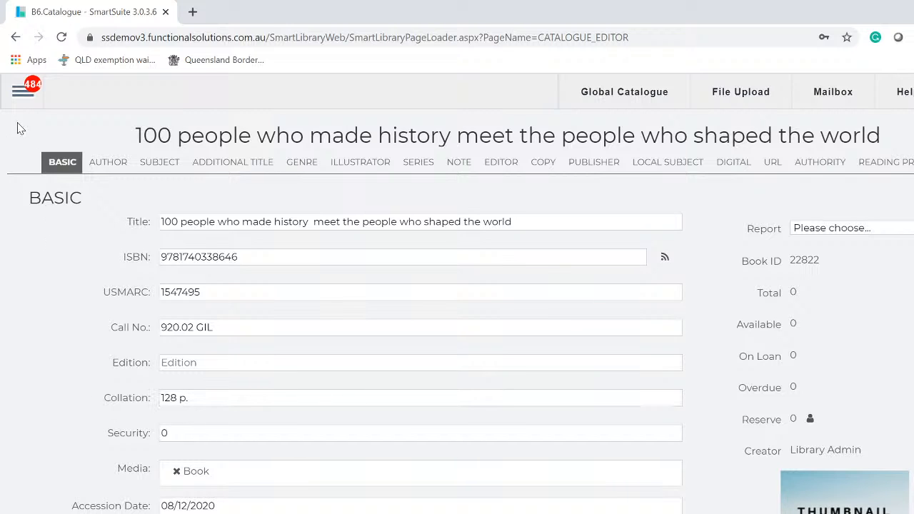
left_click(17, 93)
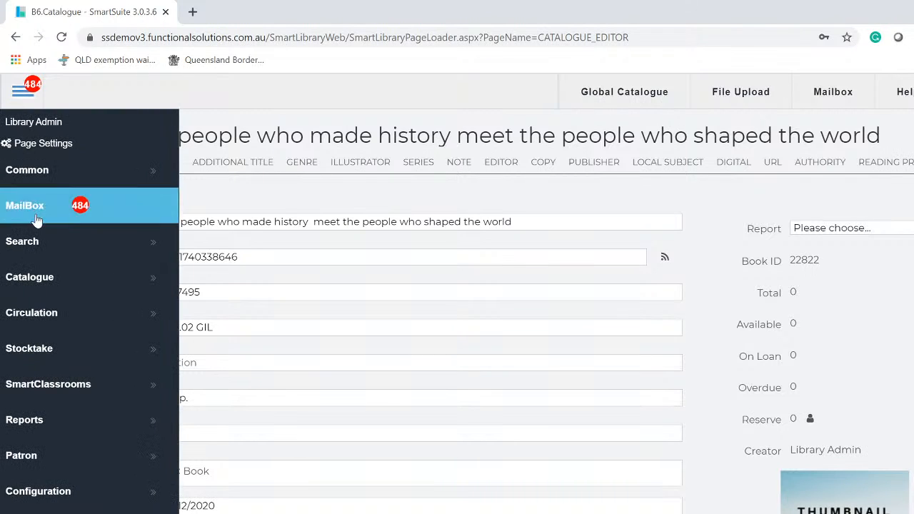
- Go to Catalogue > Global Catalogue in the side menu
left_click(56, 284)
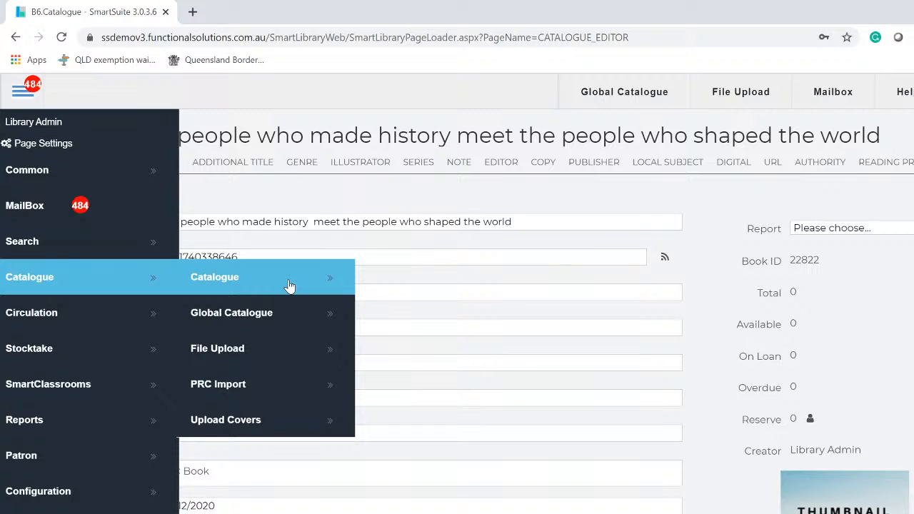
left_click(257, 316)
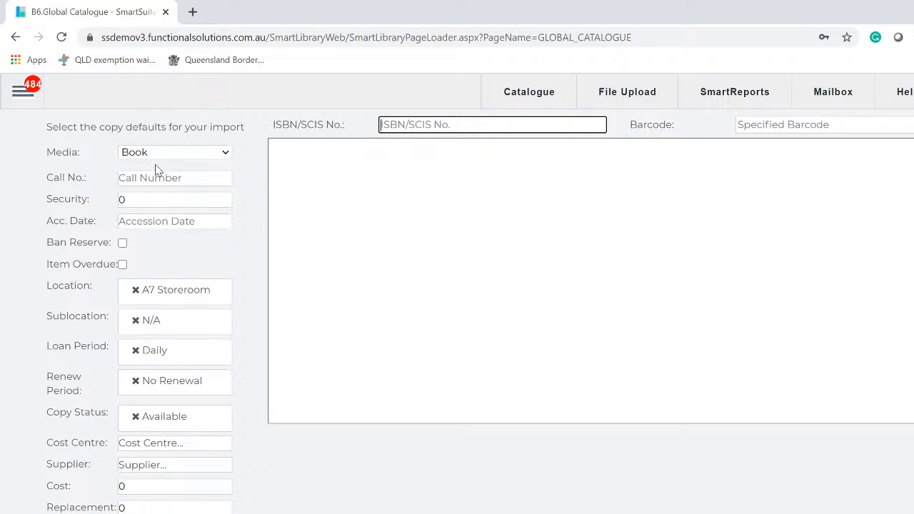
- Set copy defaults to location Fiction, sublocation N/A, Fortnightly loan and No Renewal
left_click(188, 300)
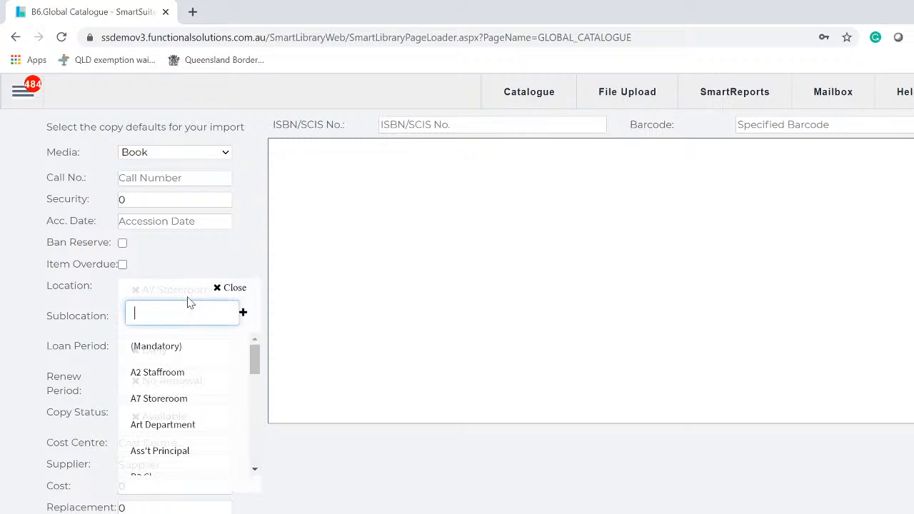
type("f")
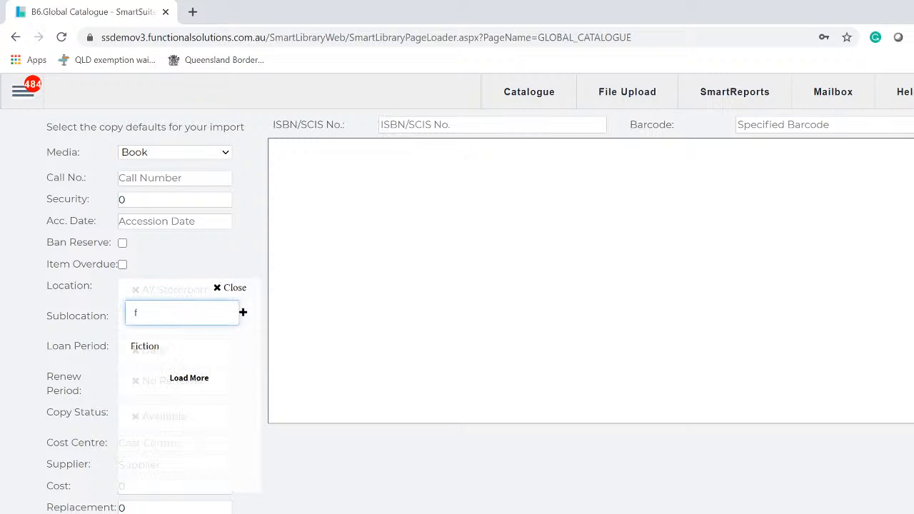
left_click(150, 348)
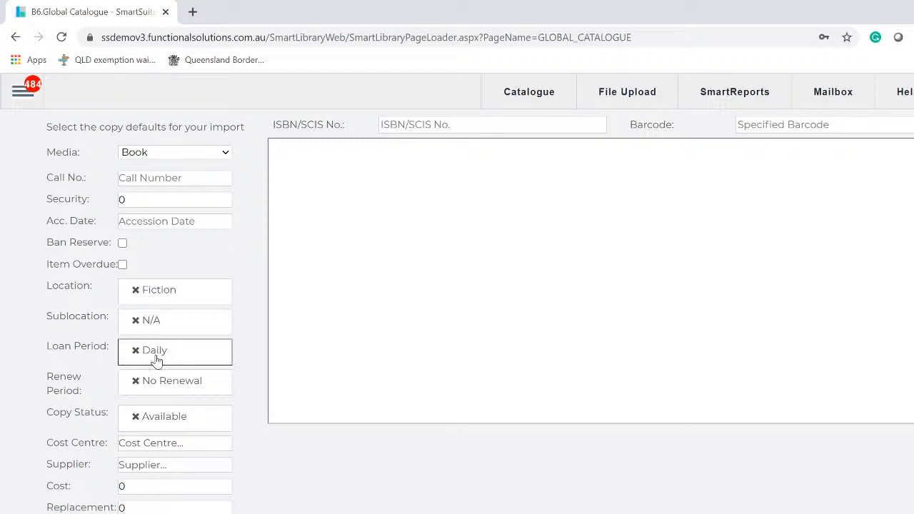
left_click(153, 327)
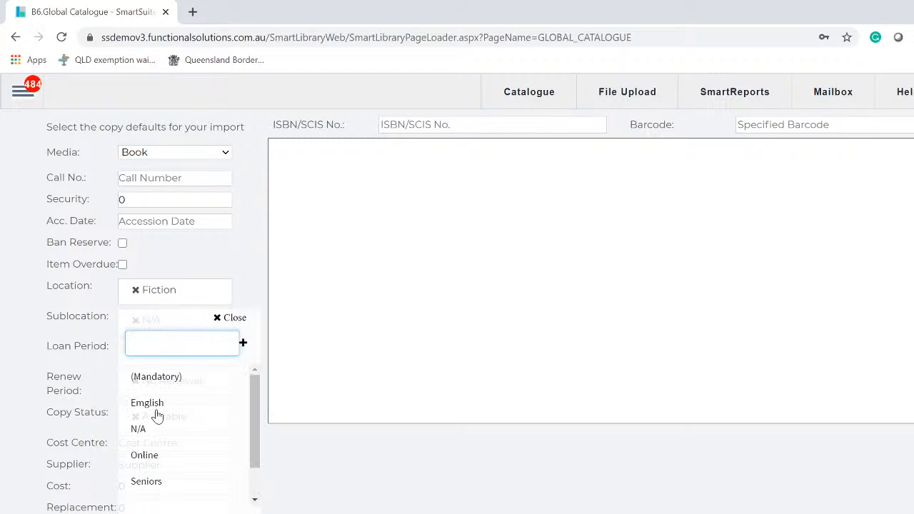
left_click(145, 431)
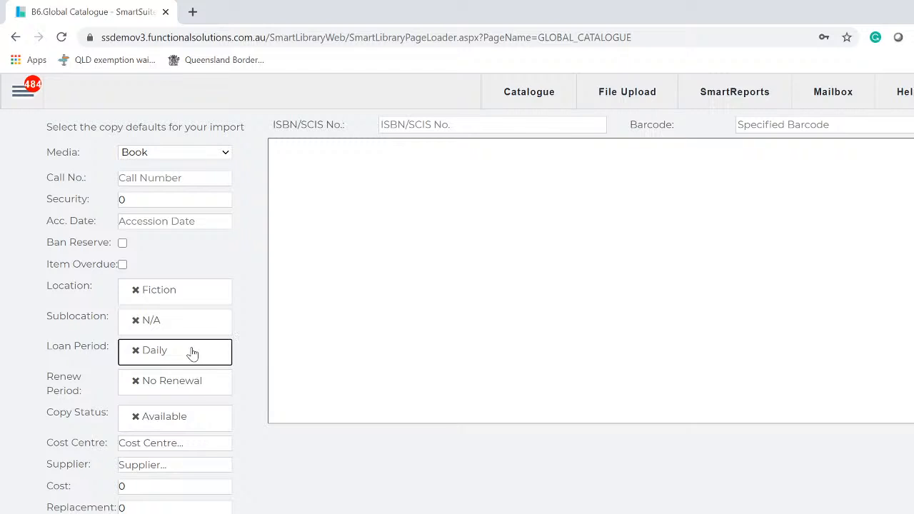
left_click(191, 352)
left_click(163, 431)
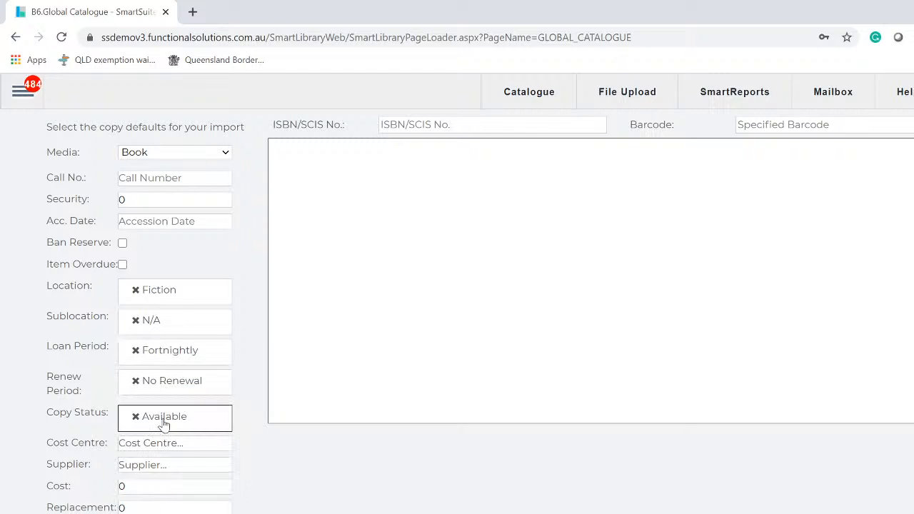
left_click(166, 382)
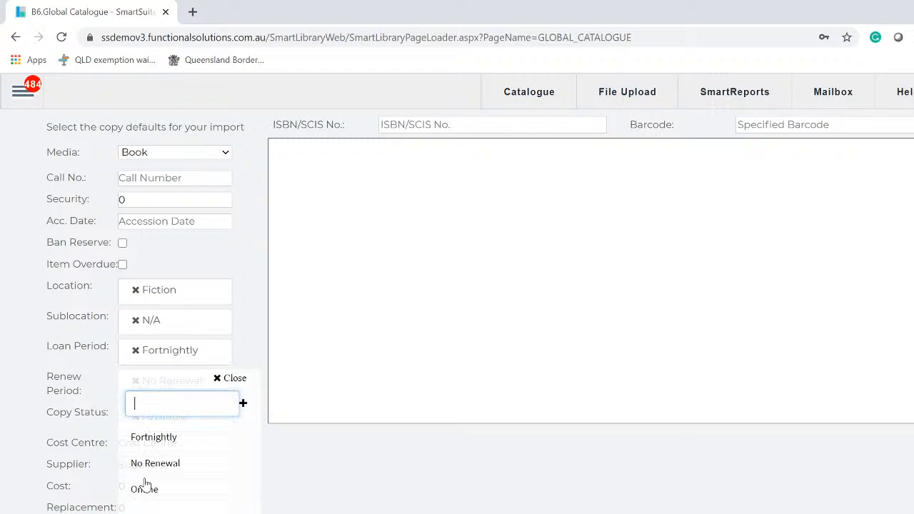
left_click(155, 465)
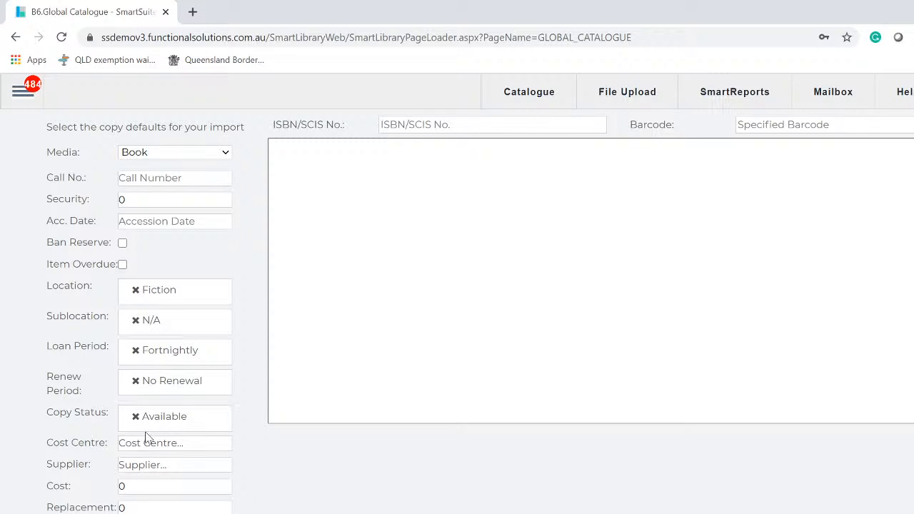
left_click(485, 125)
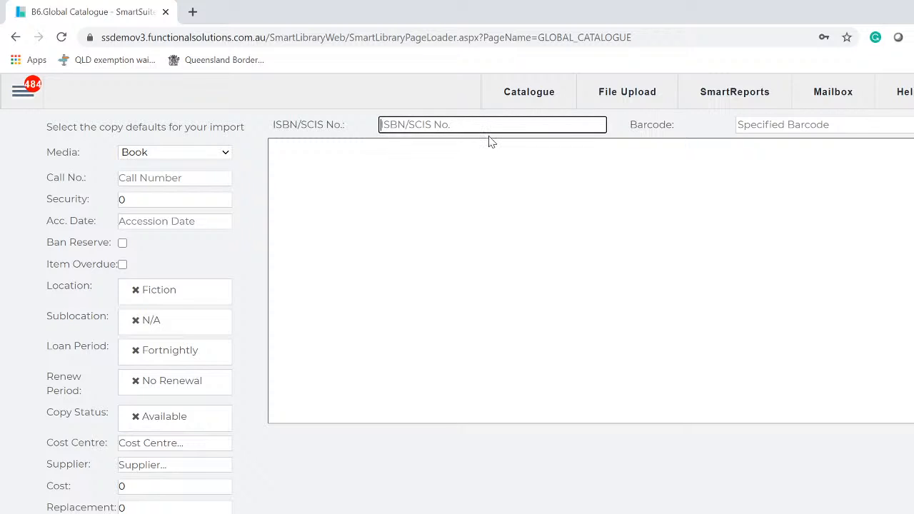
type("9781740338646")
key("Tab")
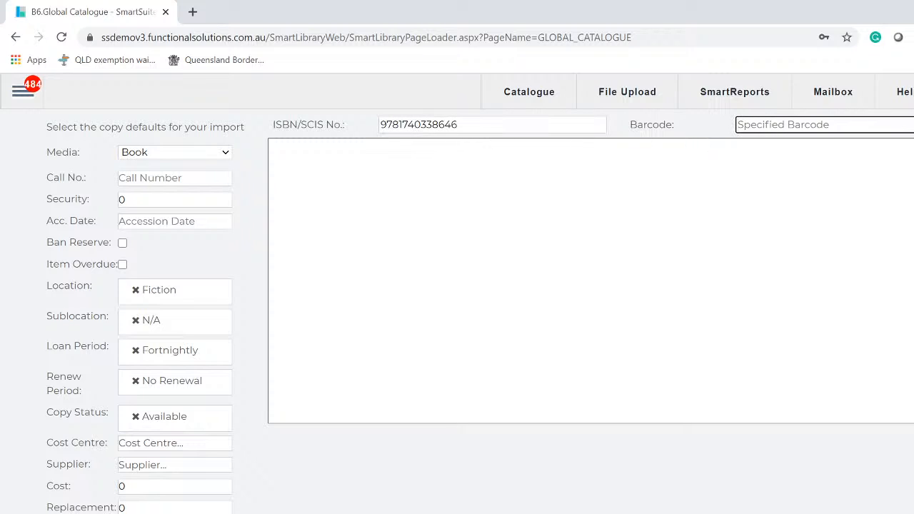
type("5675476567575")
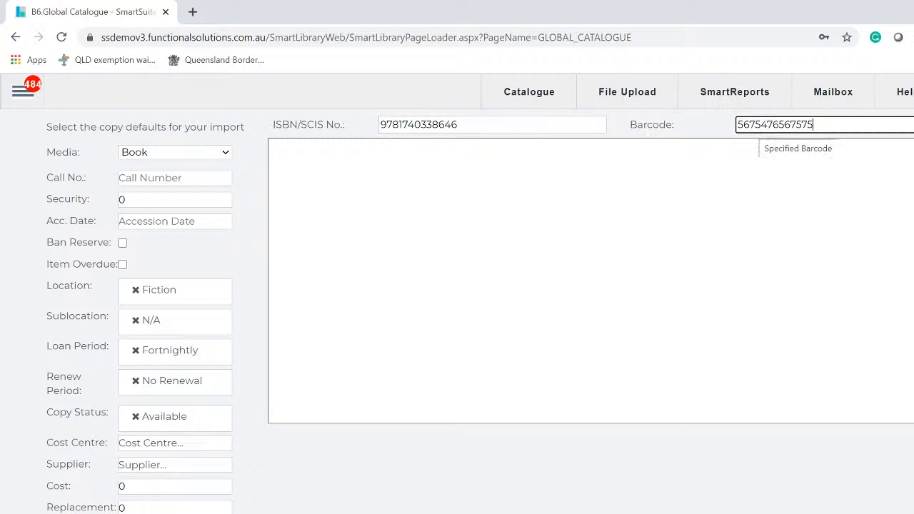
key("Return")
right_click(477, 125)
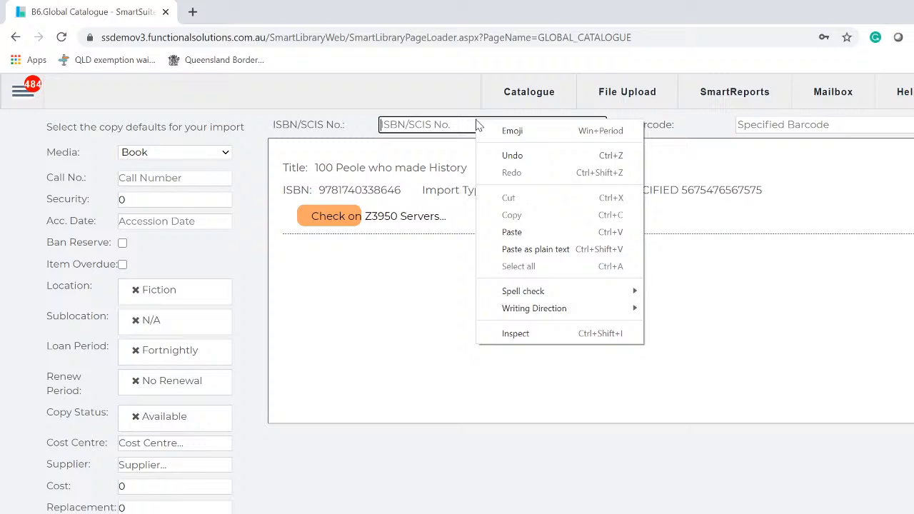
left_click(532, 231)
key("Return")
type("fdsf")
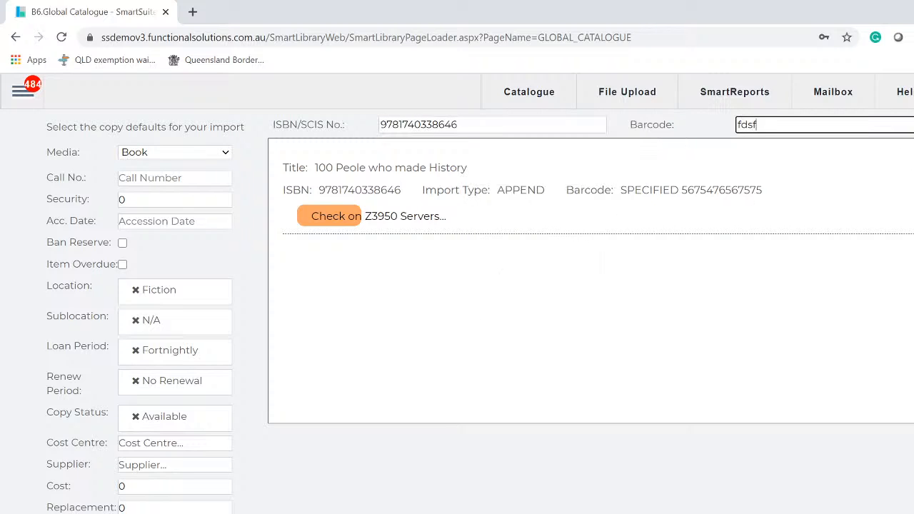
type("werrwdsffd")
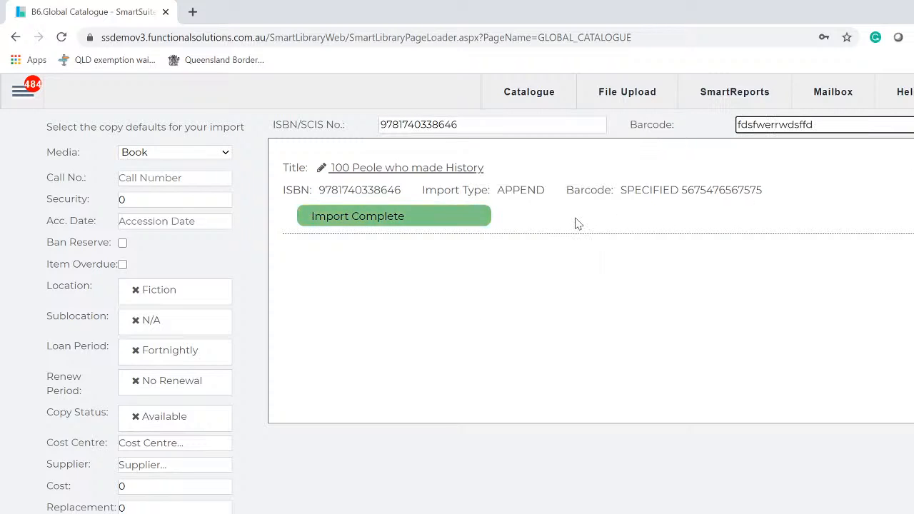
key("Return")
right_click(516, 118)
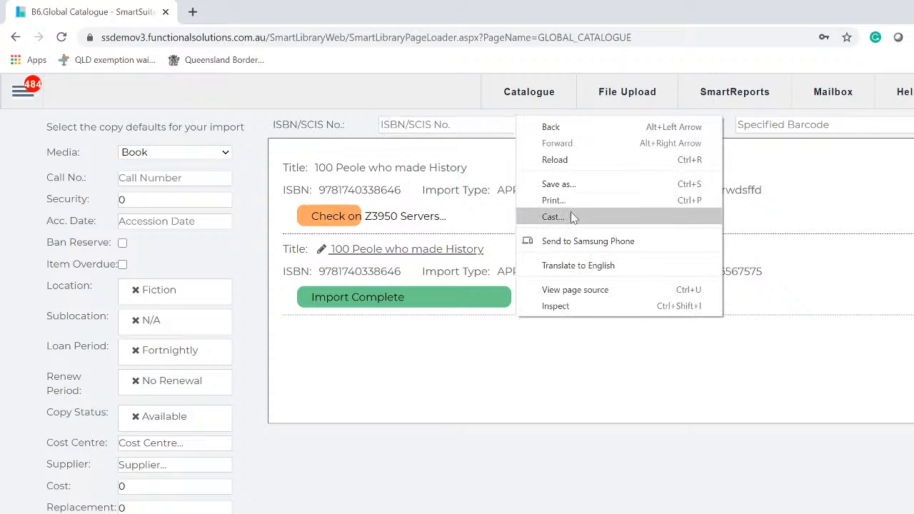
left_click(464, 129)
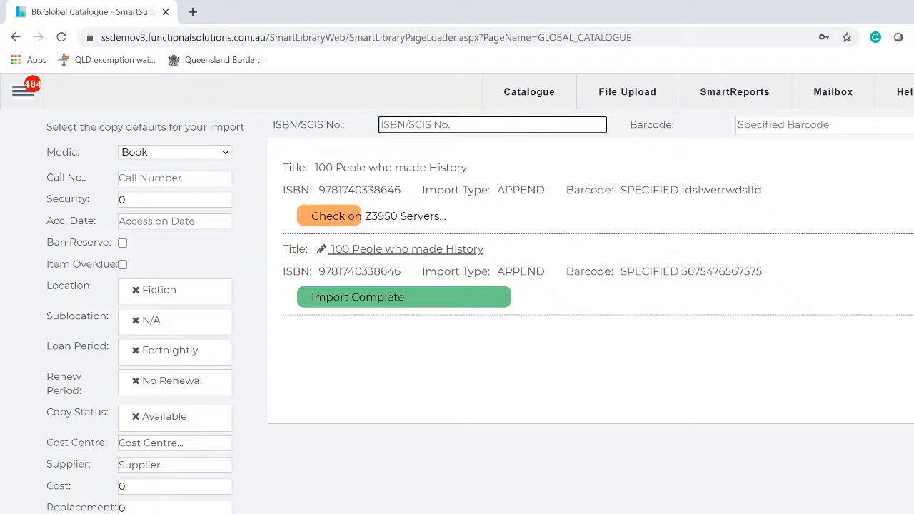
right_click(464, 130)
left_click(499, 242)
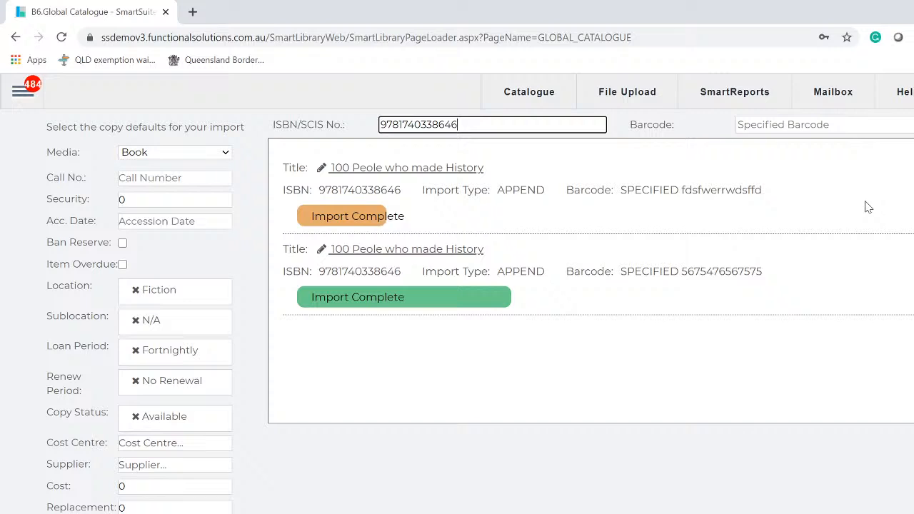
left_click(885, 125)
type("jkhuyiyui")
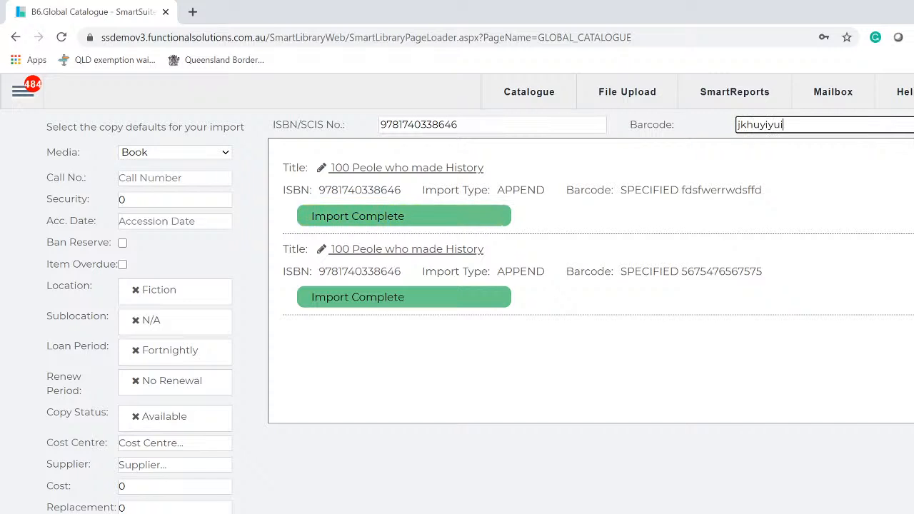
key("Return")
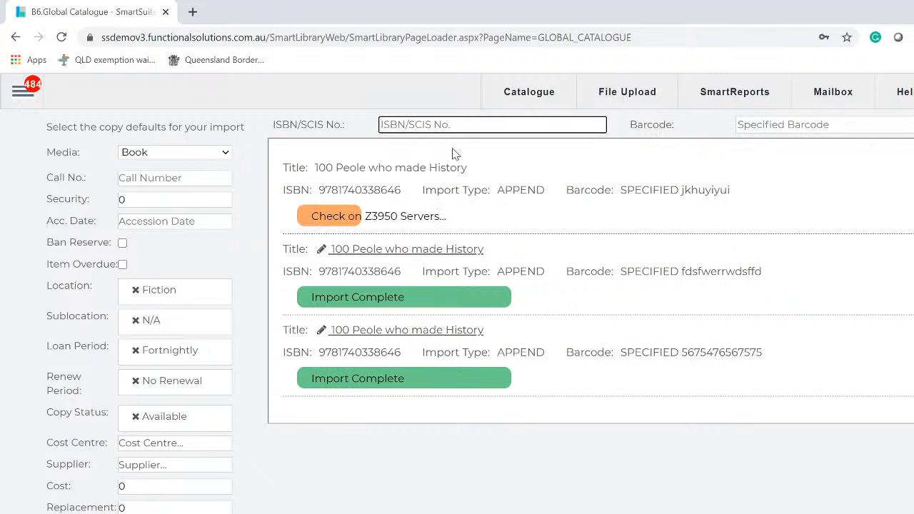
- Try fake ISBN dfgd45 with barcode tert, which finds no item on any source
type("dfgd45")
key("Tab")
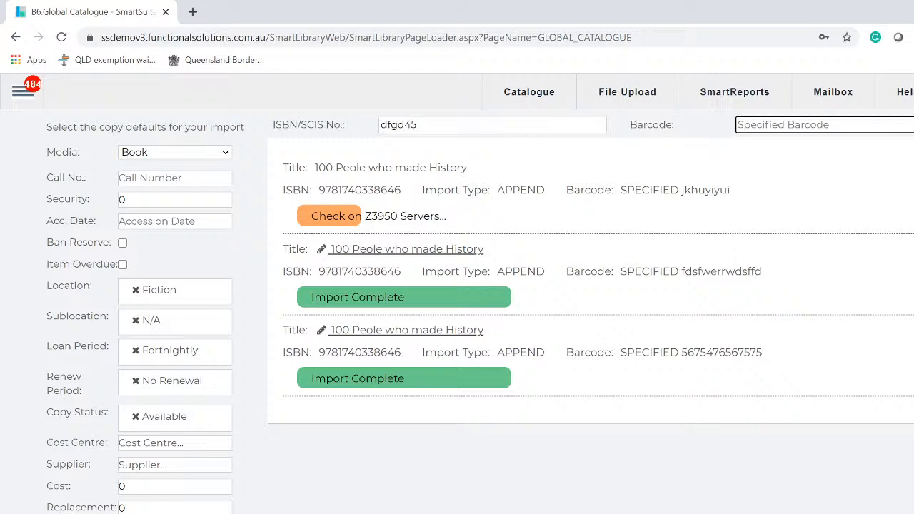
type("tertert")
key("Return")
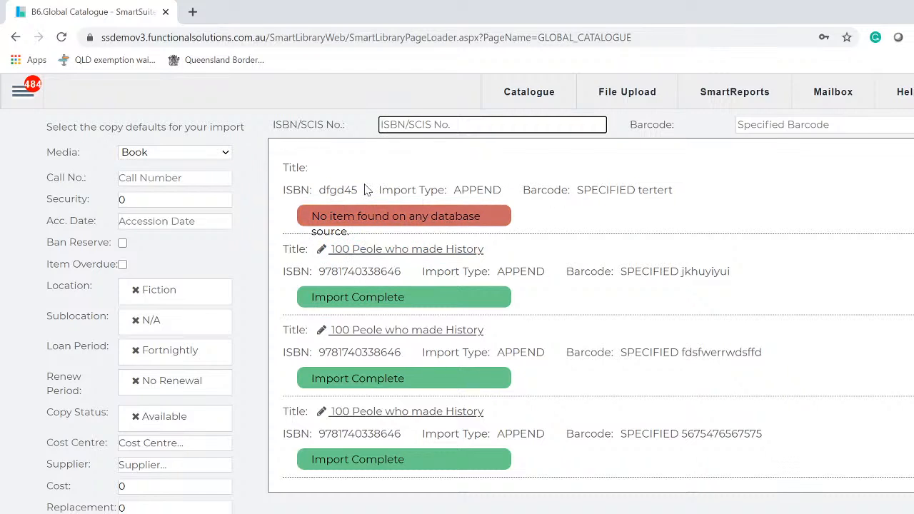
left_click_drag(366, 189, 319, 190)
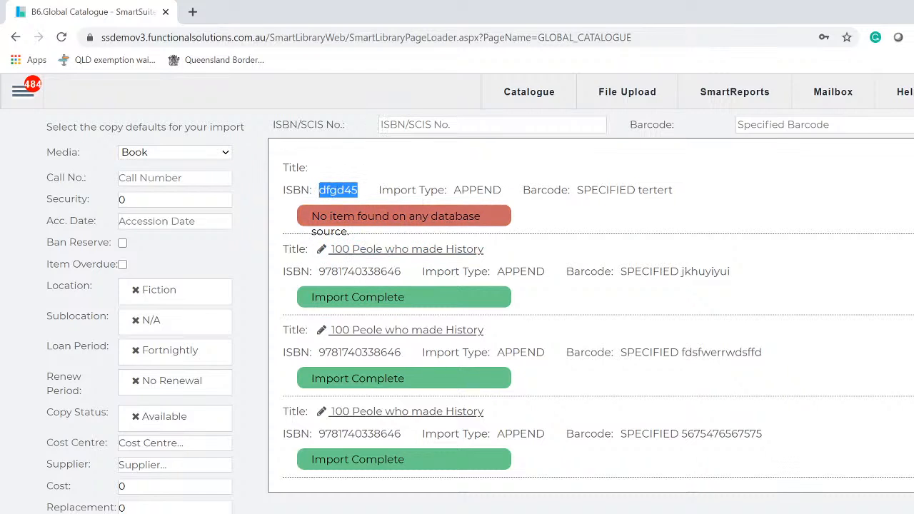
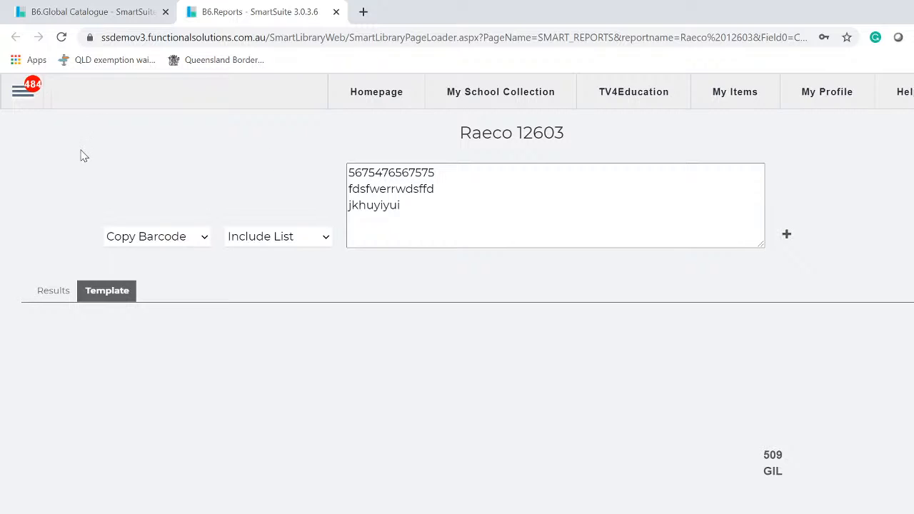
- Go to Circulation > Circulation from the main menu and toggle between the Return and Loan tabs
left_click(28, 96)
left_click(63, 321)
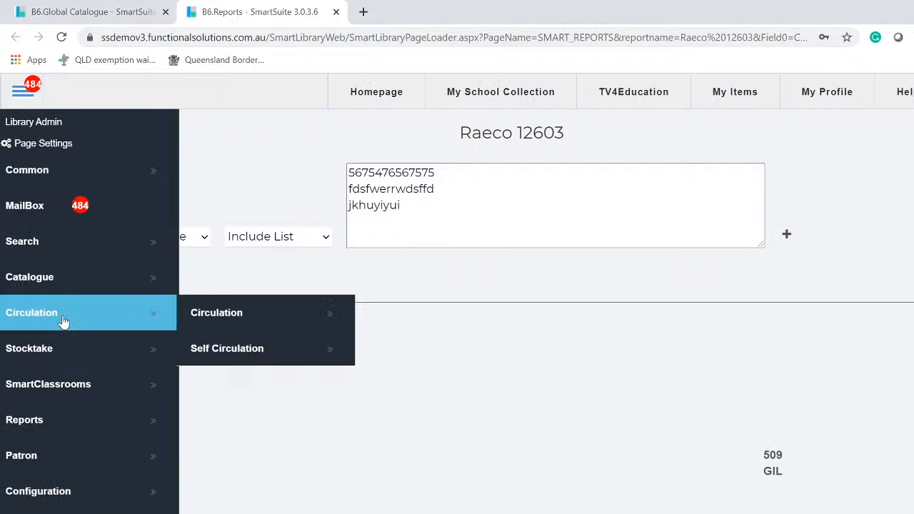
left_click(214, 322)
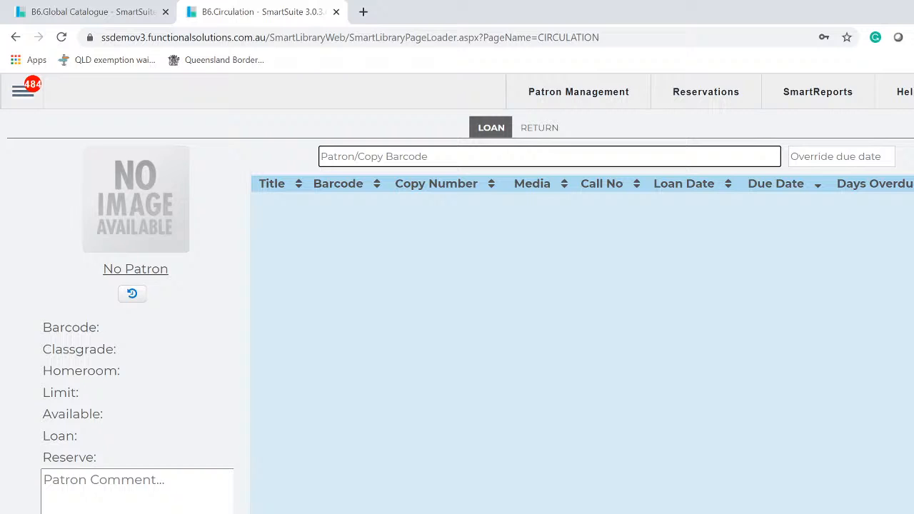
left_click(536, 135)
left_click(488, 132)
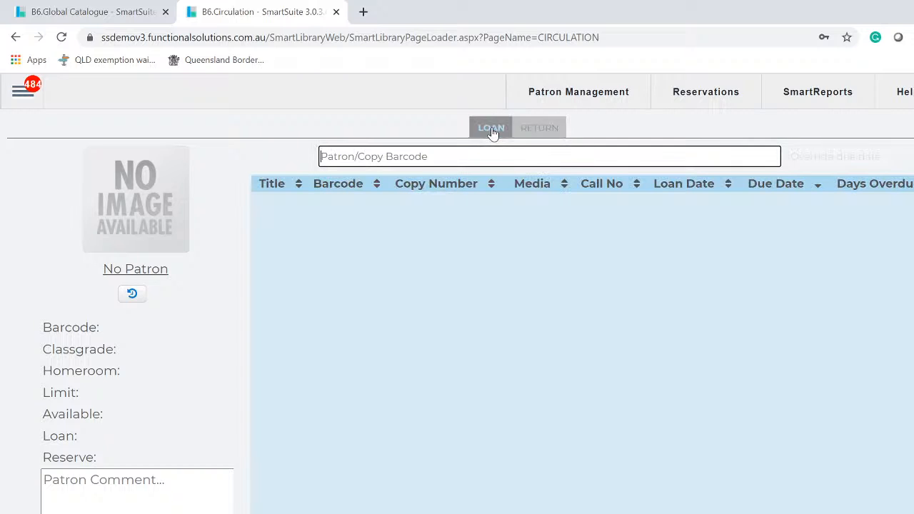
- In Return mode, return copies 11 and 22, accepting the circulation warnings for each
left_click(544, 135)
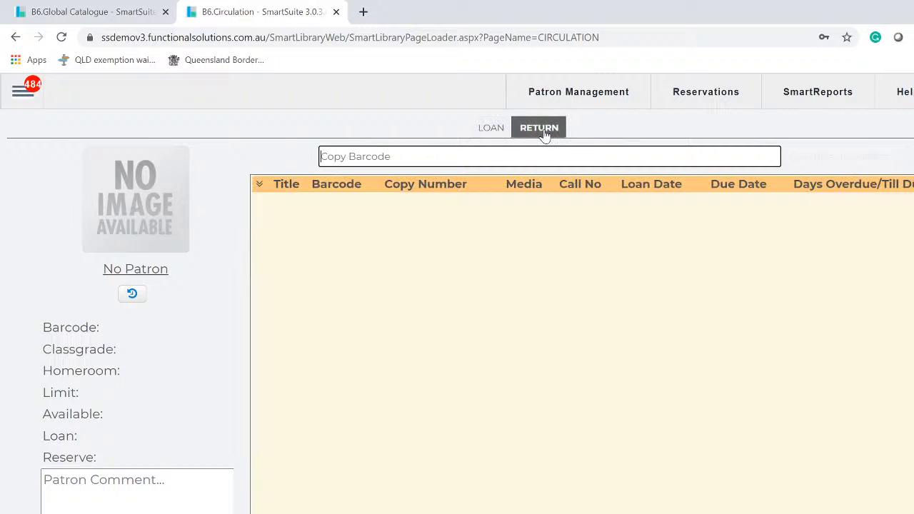
type("11")
key("Return")
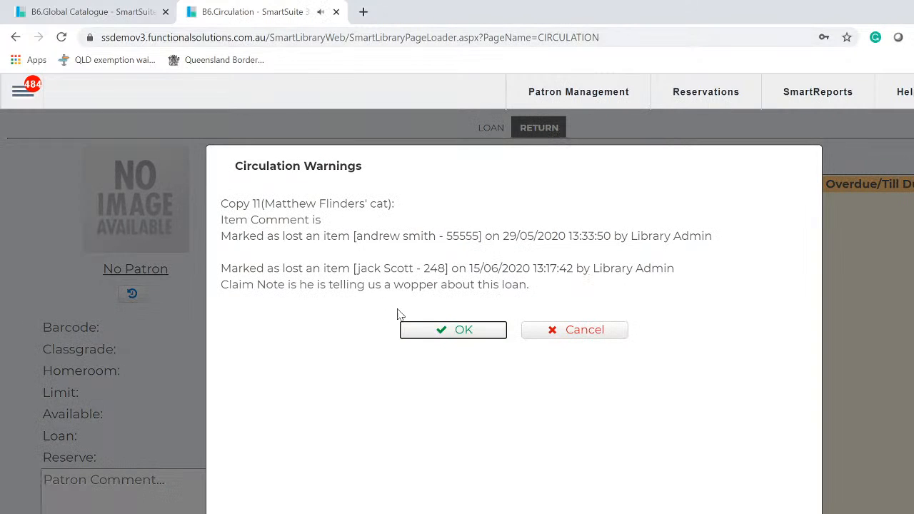
left_click(464, 331)
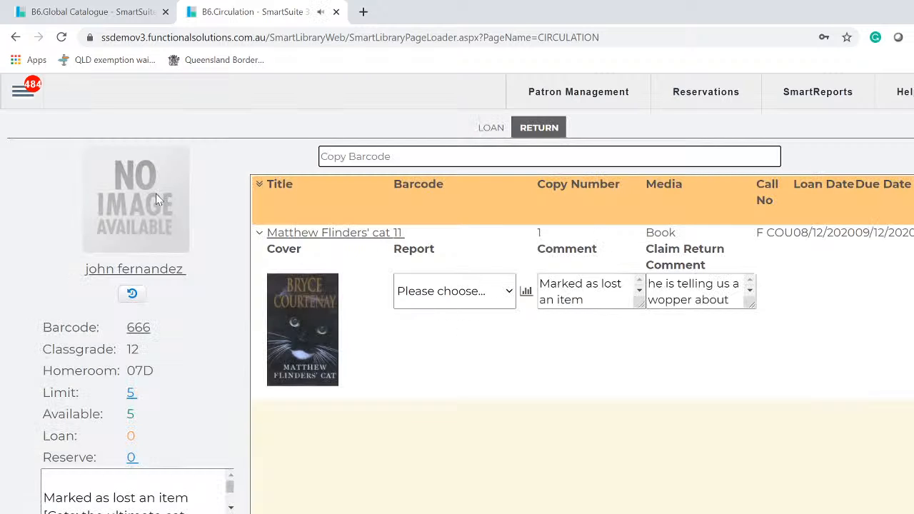
type("22")
key("Return")
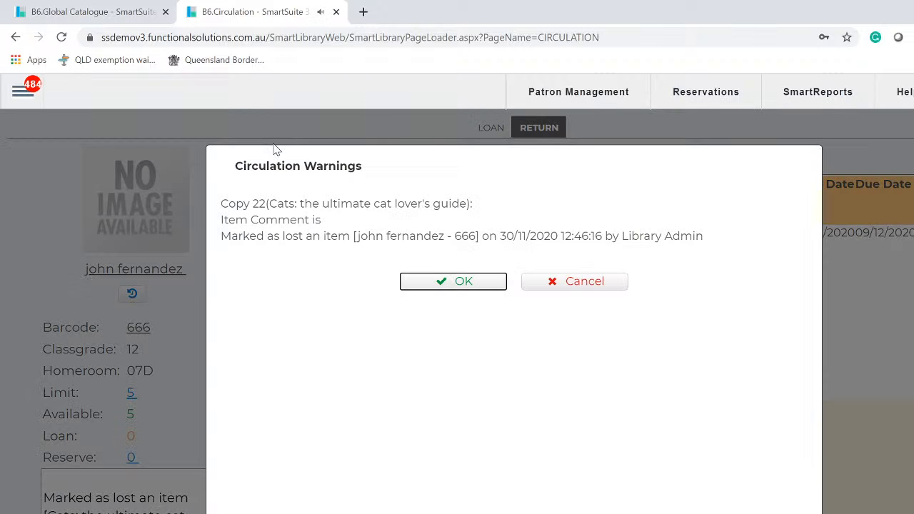
left_click(448, 283)
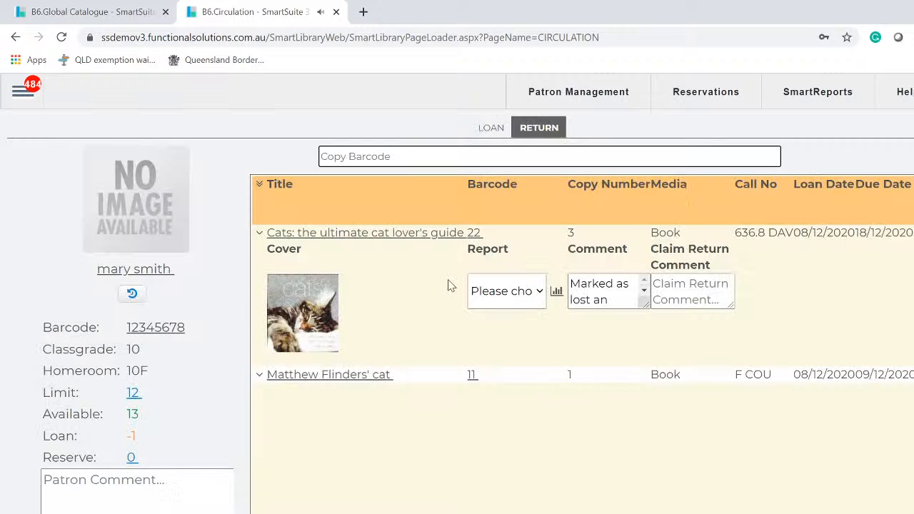
- Return copies 33 and 44, retrying 44 after a not-found alert, then switch back to Loan
type("33")
key("Return")
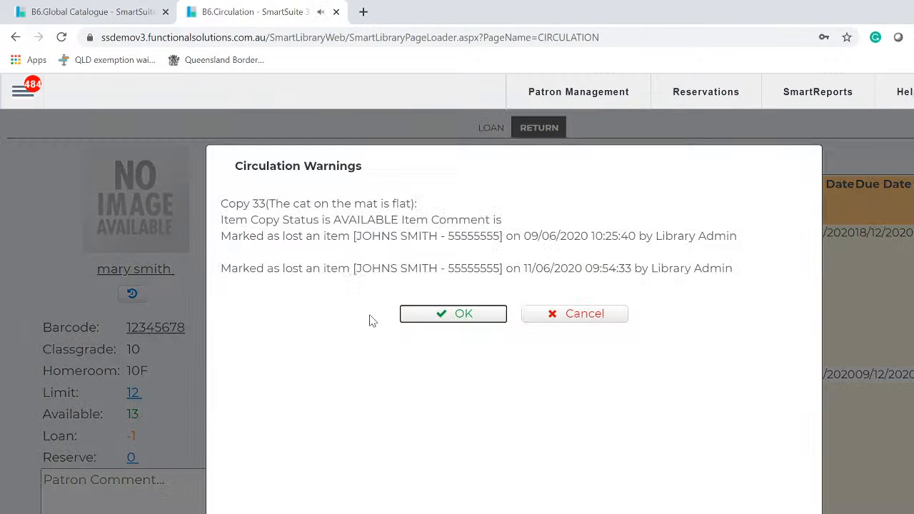
left_click(428, 314)
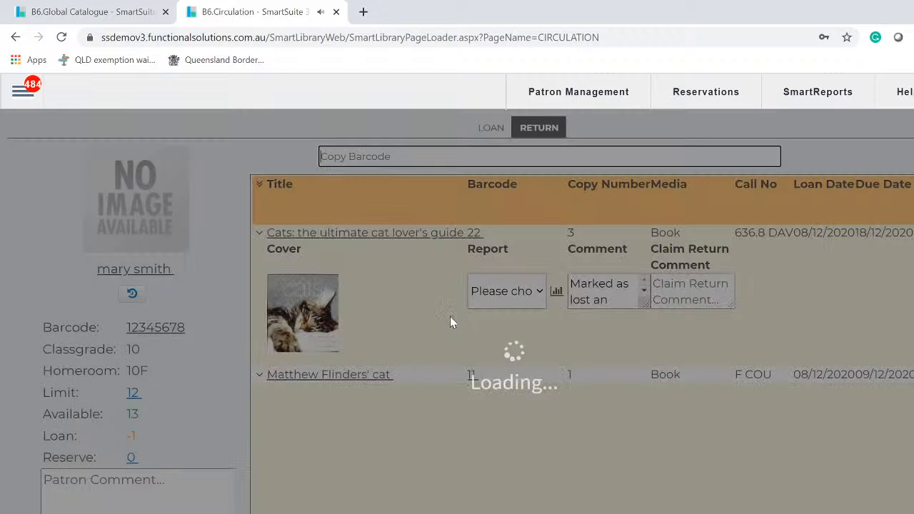
type("44")
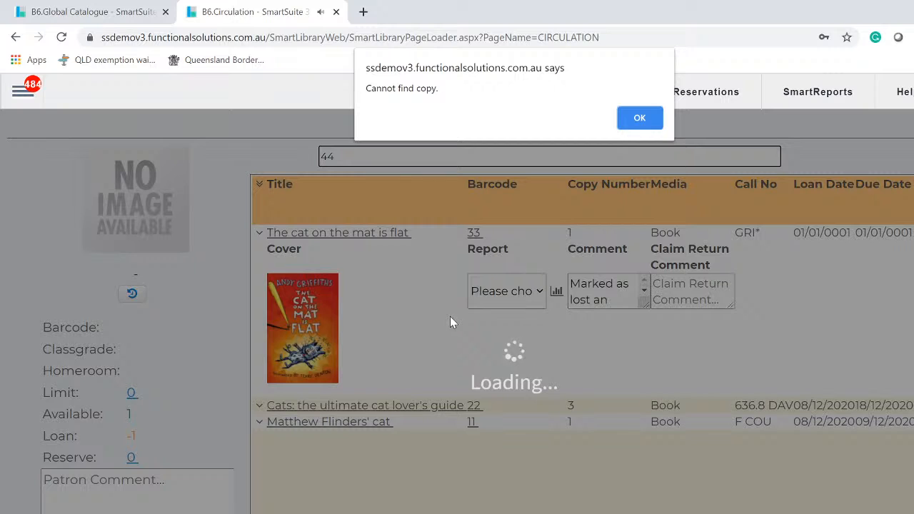
left_click(640, 120)
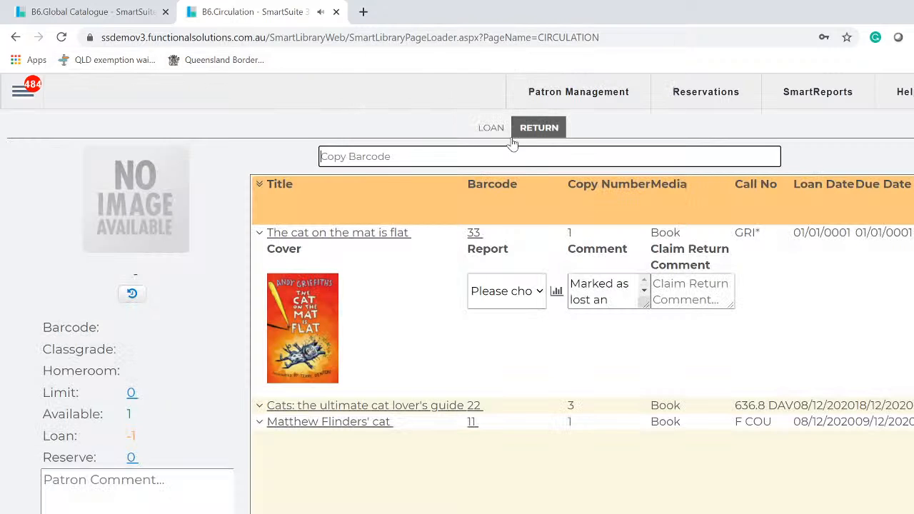
type("44")
key("Return")
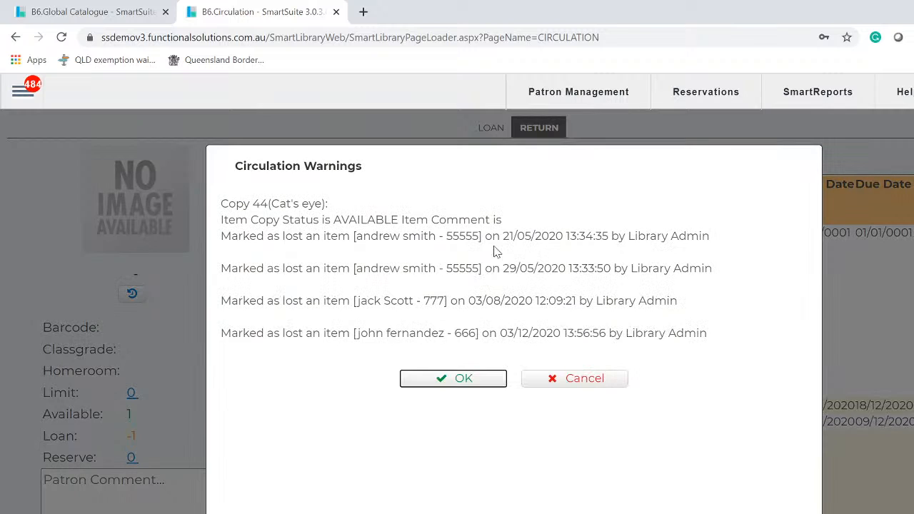
left_click(470, 375)
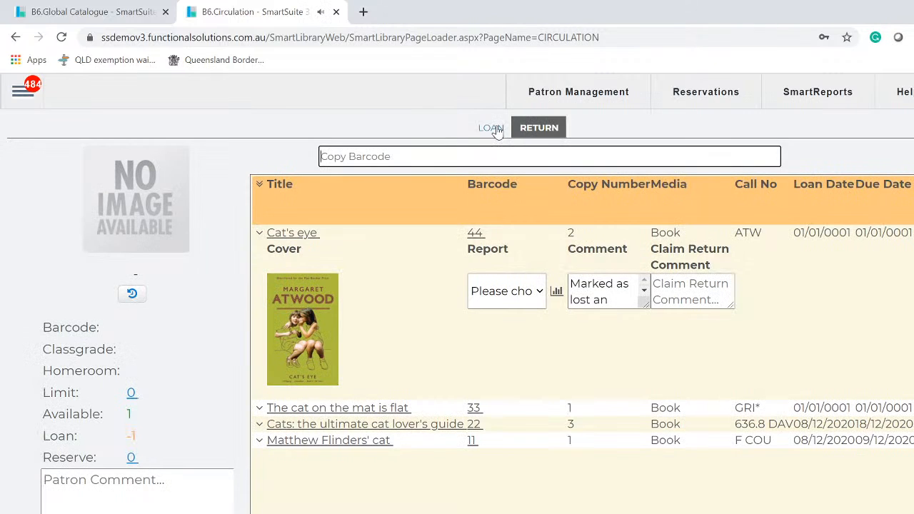
left_click(495, 129)
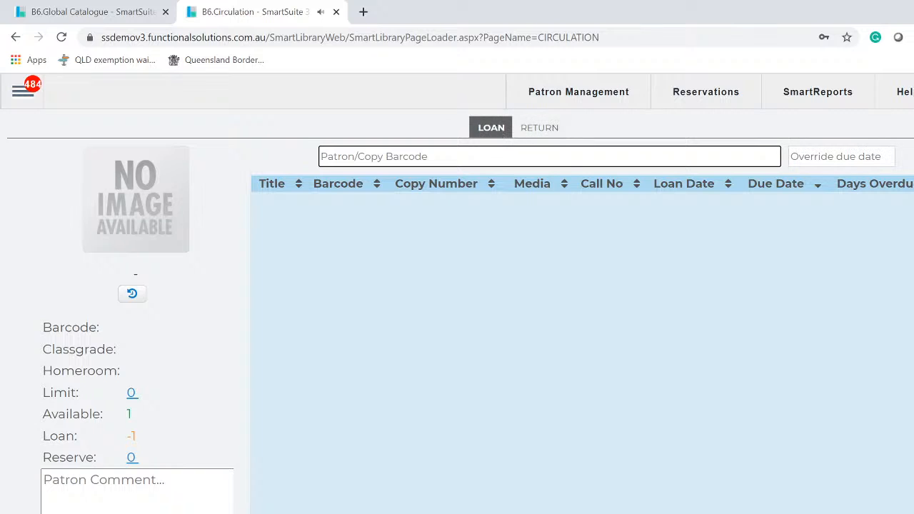
- Search patrons by surname text, loading a couple of candidates and acknowledging their warnings
type("smith")
key("Return")
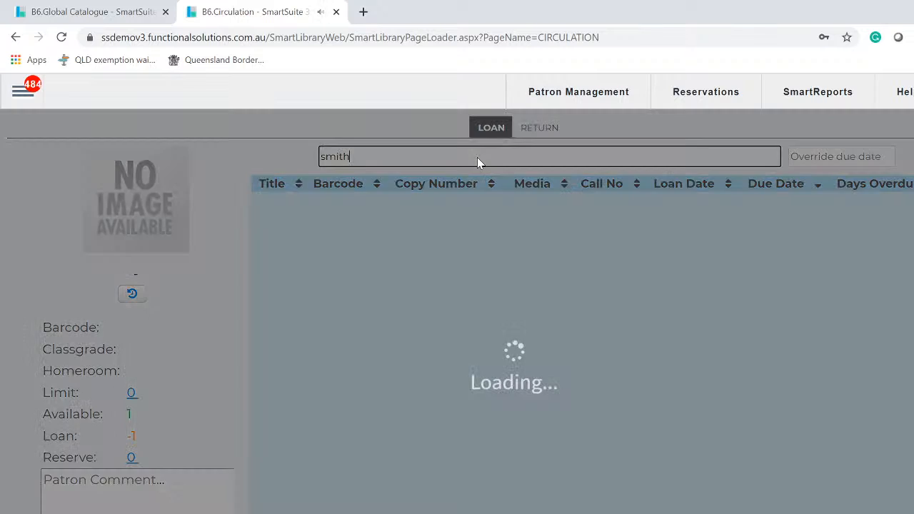
left_click(523, 253)
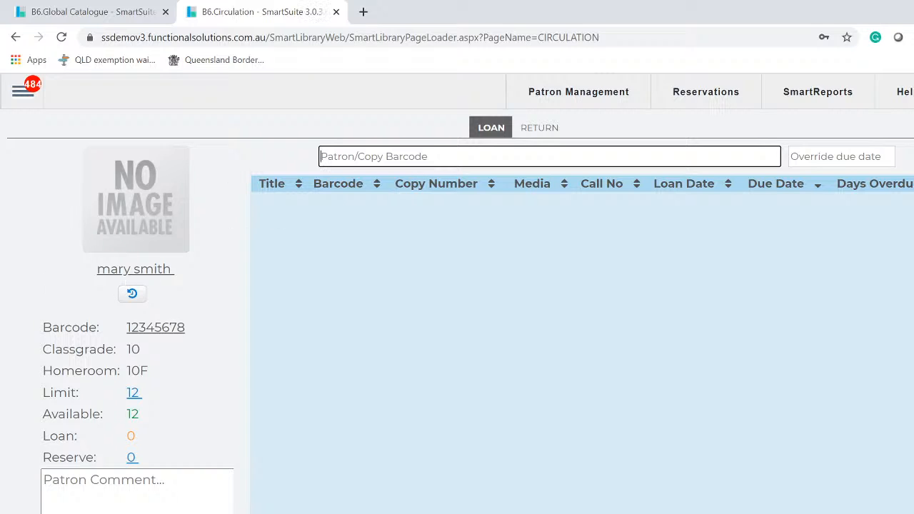
type("sm")
key("Return")
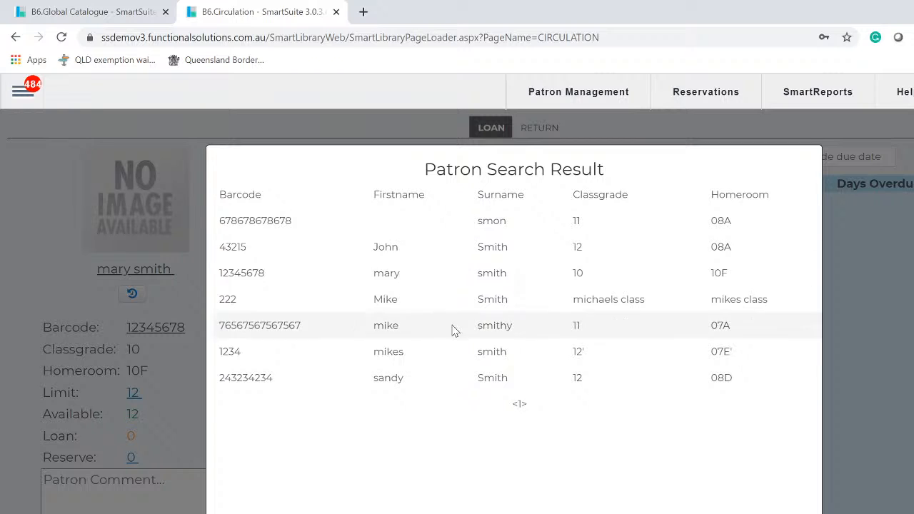
left_click(500, 360)
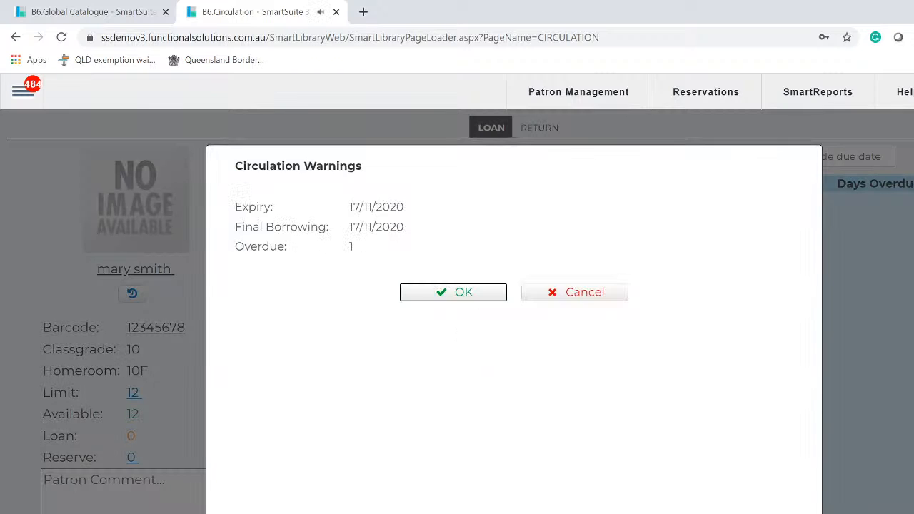
left_click(467, 297)
- Search patrons by first-name text and load the library-staff patron, dismissing the warnings
type("mike")
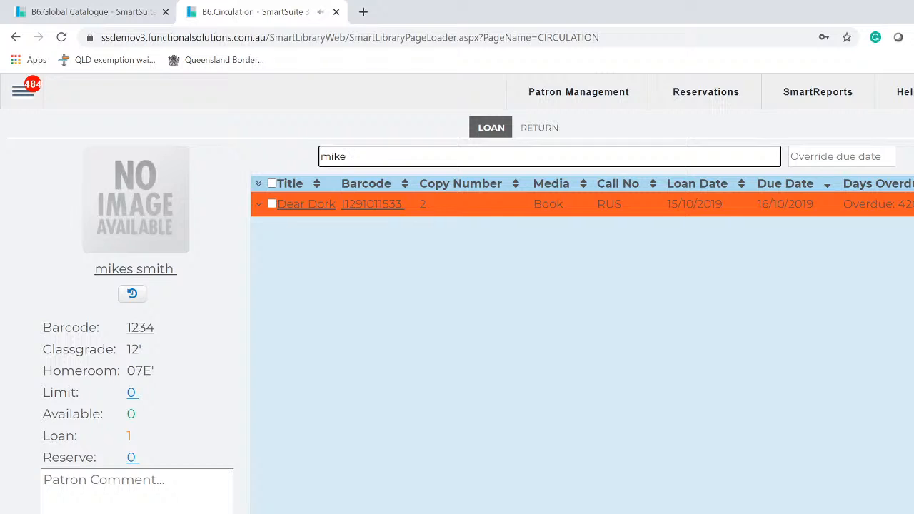
key("Return")
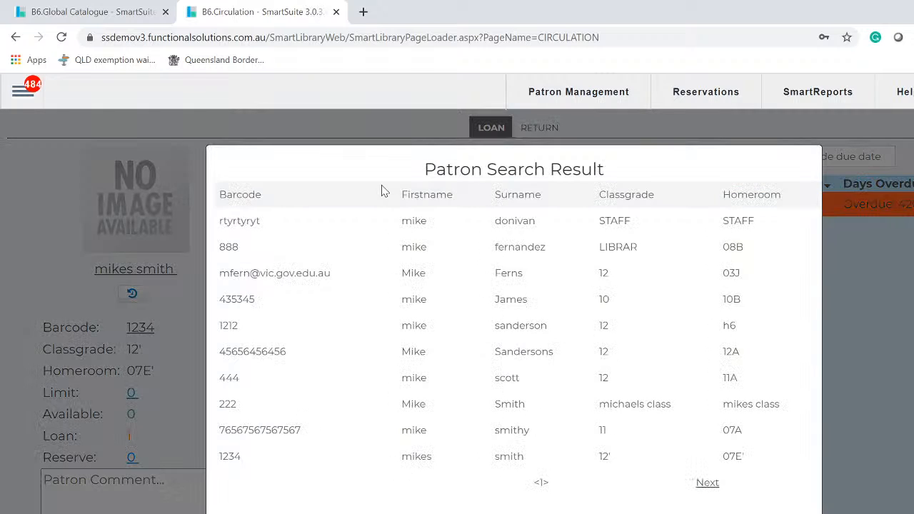
left_click(491, 280)
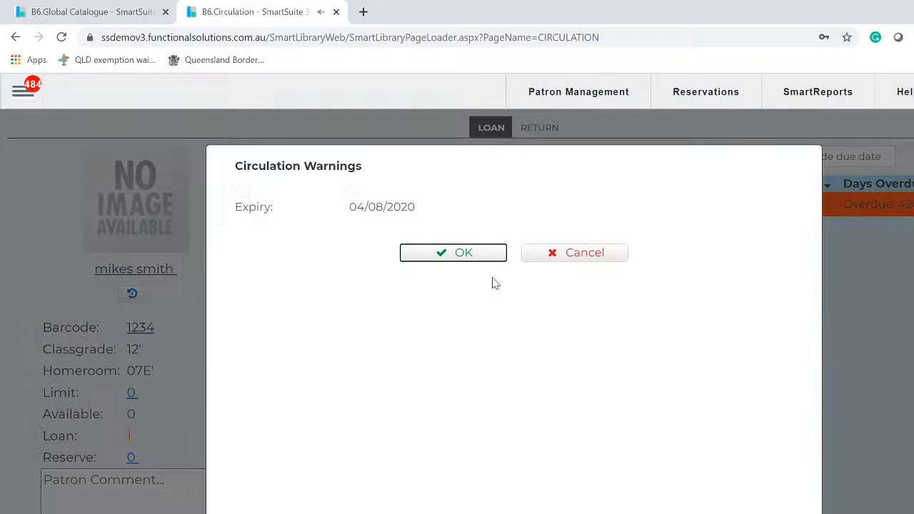
left_click(480, 259)
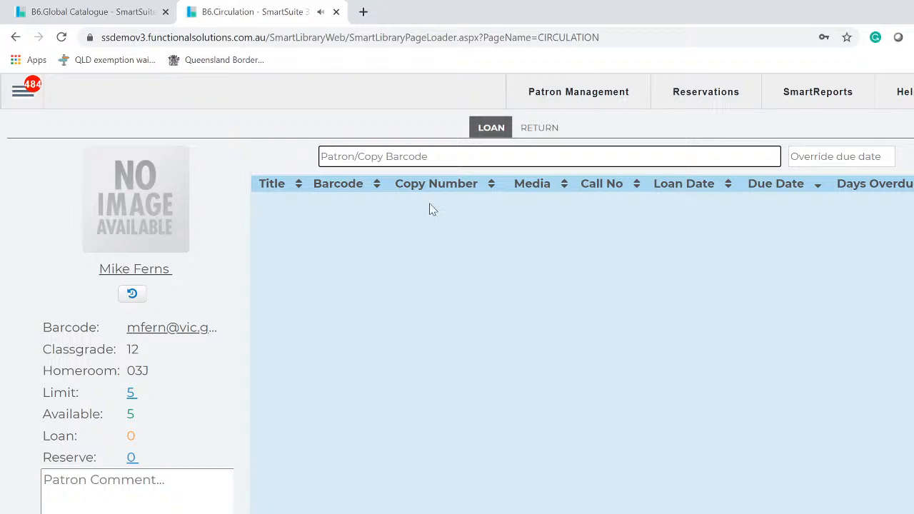
type("mi")
key("Return")
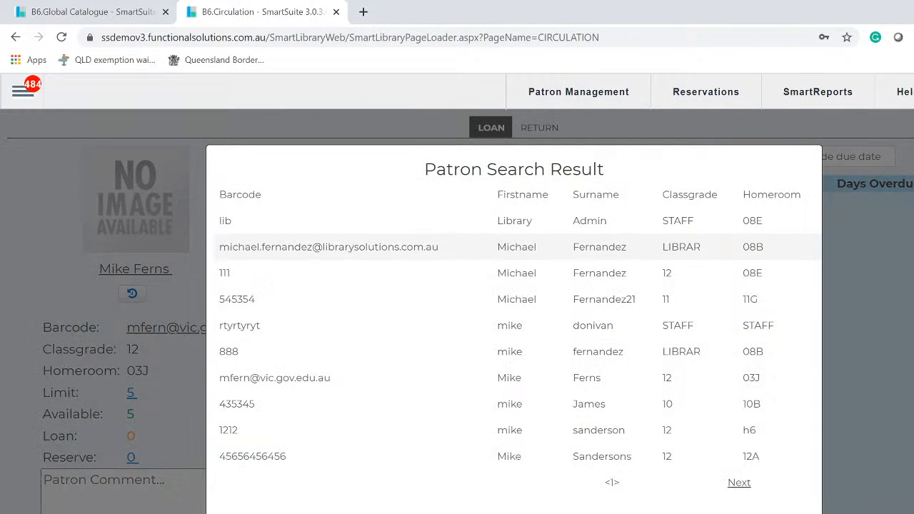
left_click(508, 248)
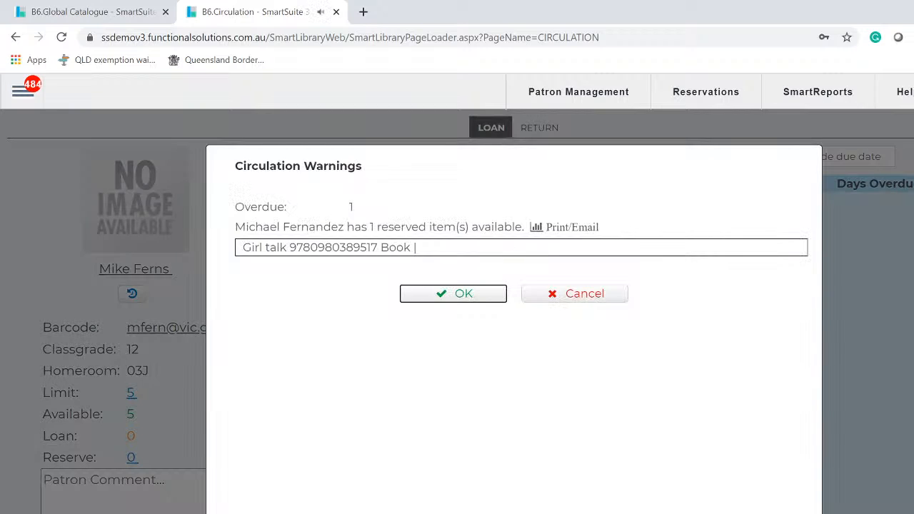
left_click(461, 296)
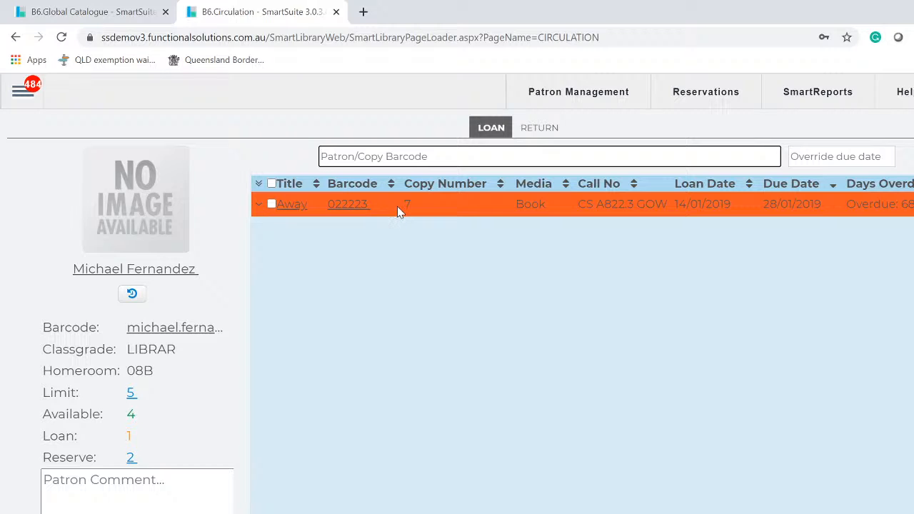
- Lend the four cat books, barcodes 11, 22, 33 and 44, to the loaded patron
left_click(271, 205)
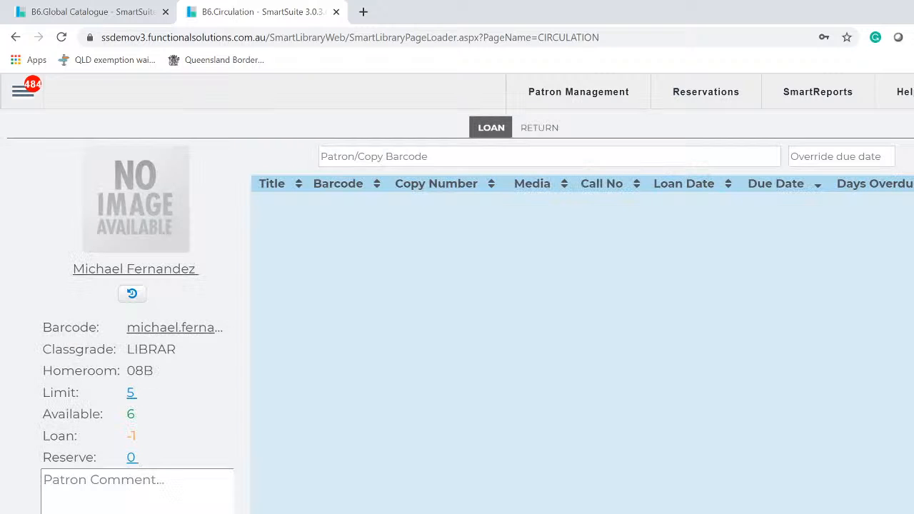
left_click(451, 156)
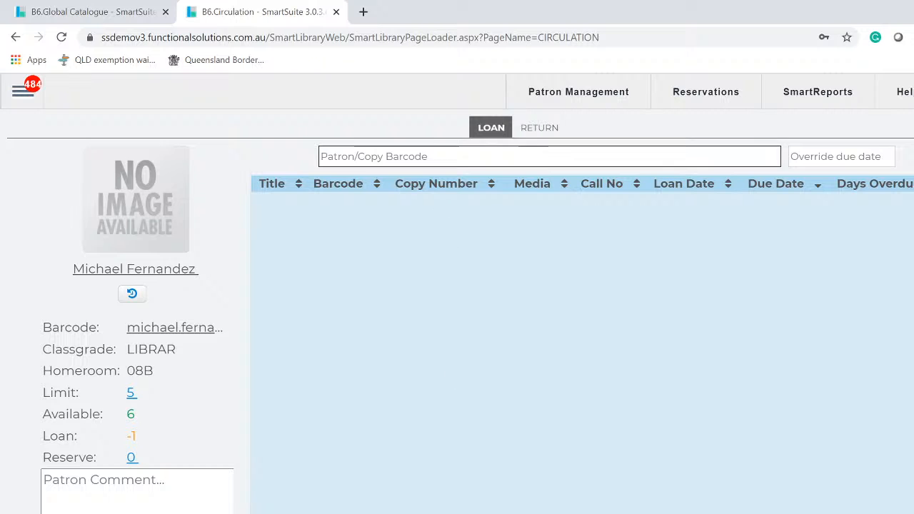
type("11")
key("Return")
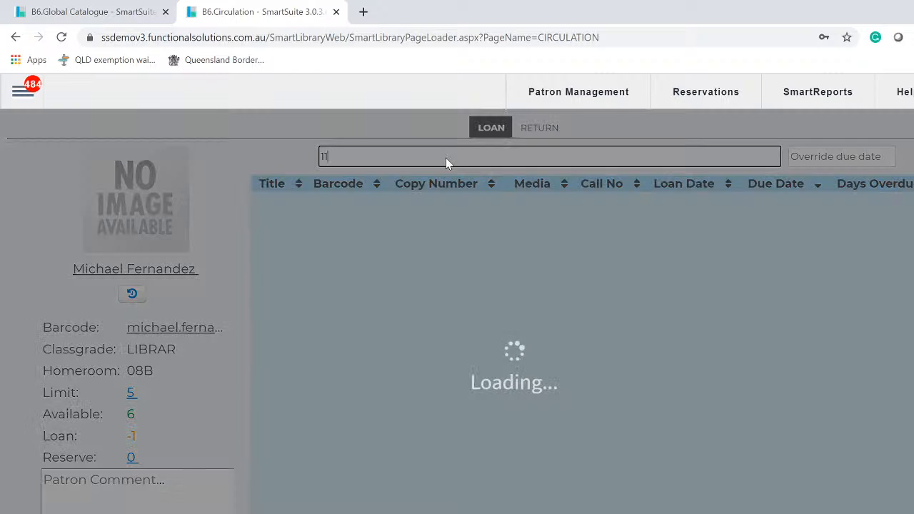
type("22")
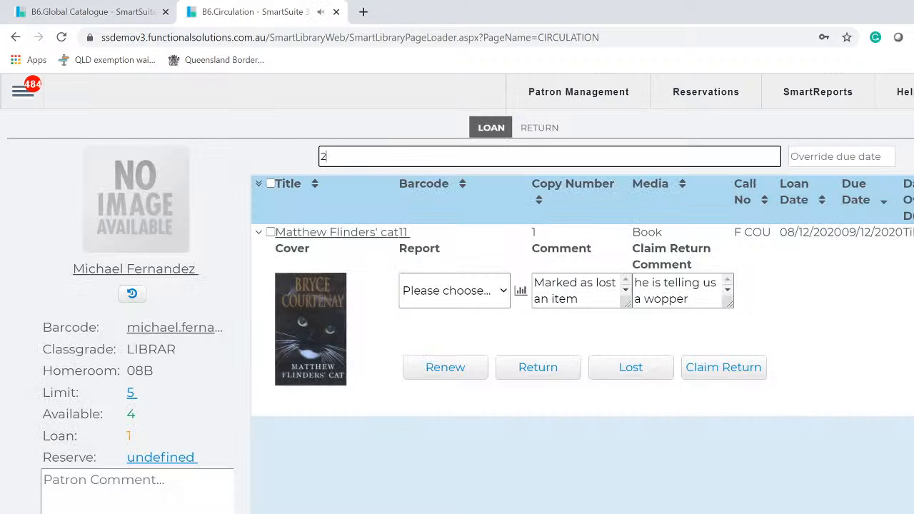
key("Return")
type("33")
key("Return")
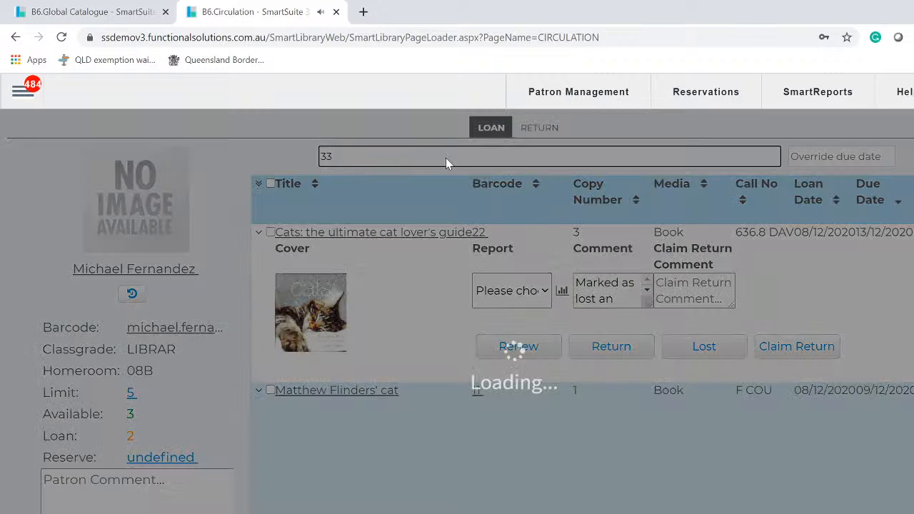
type("44")
key("Return")
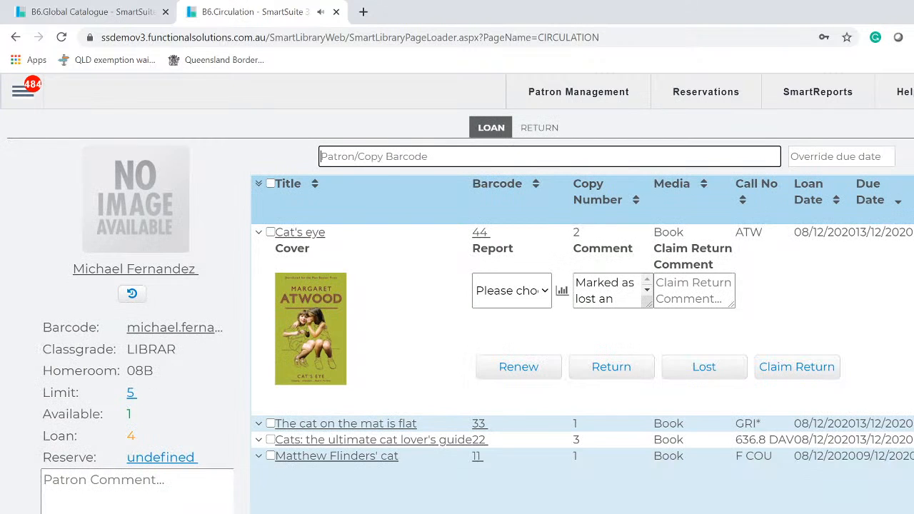
left_click(258, 235)
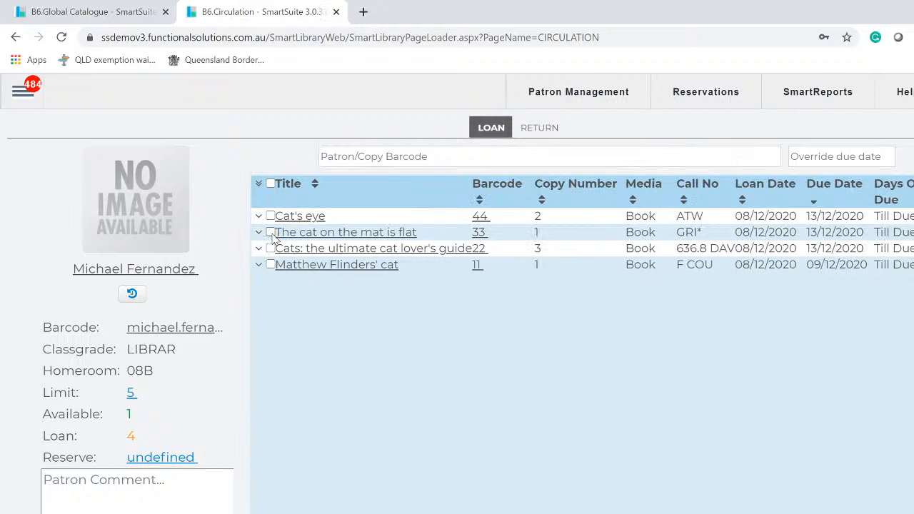
- Override the due date of The cat on the mat is flat to 13/10/2020
left_click(270, 232)
left_click(810, 158)
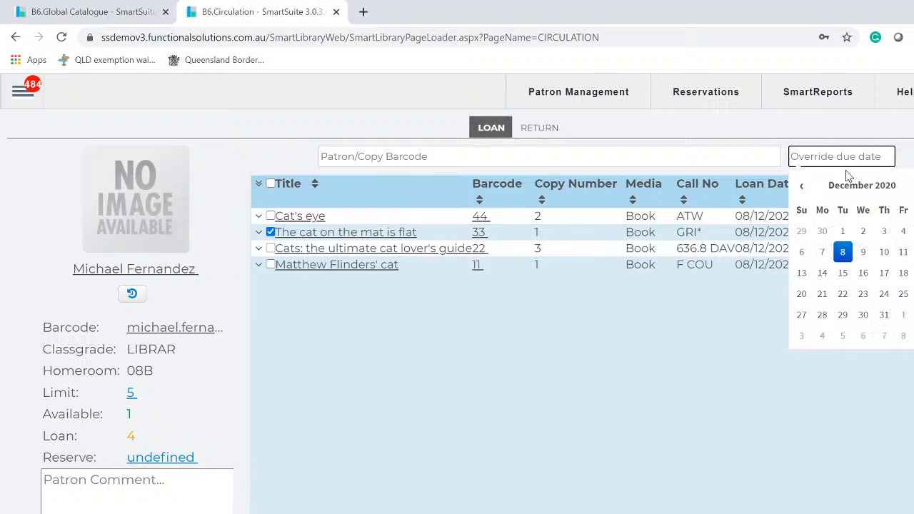
left_click(804, 187)
left_click(805, 187)
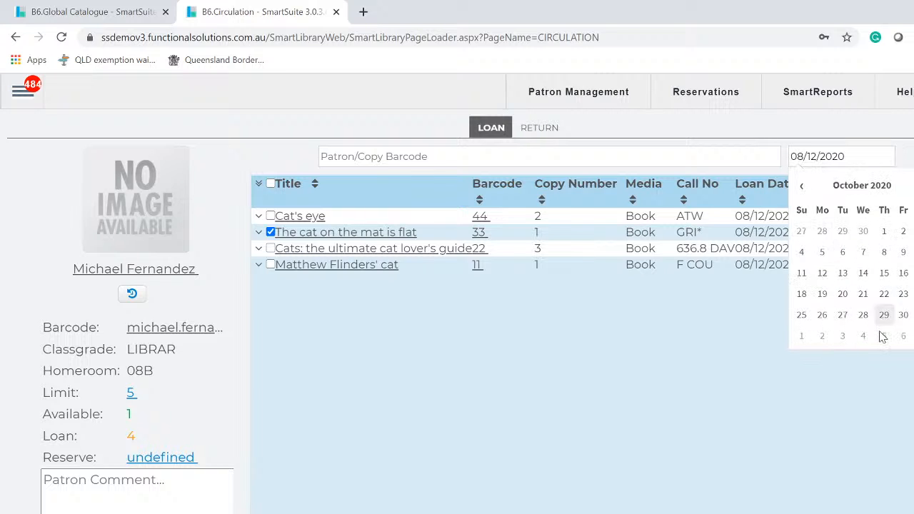
left_click(844, 276)
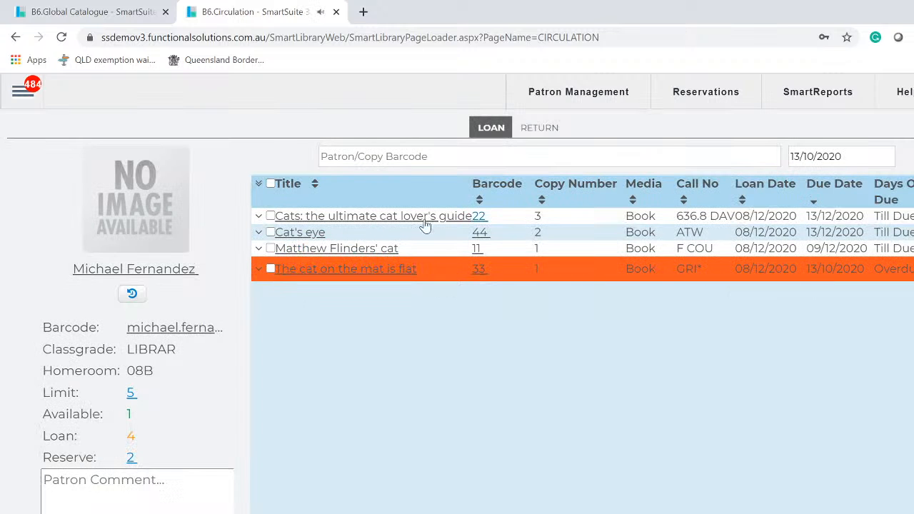
- Select all four loans, pick 14/01/2021 as the override date, then clear it
left_click(270, 184)
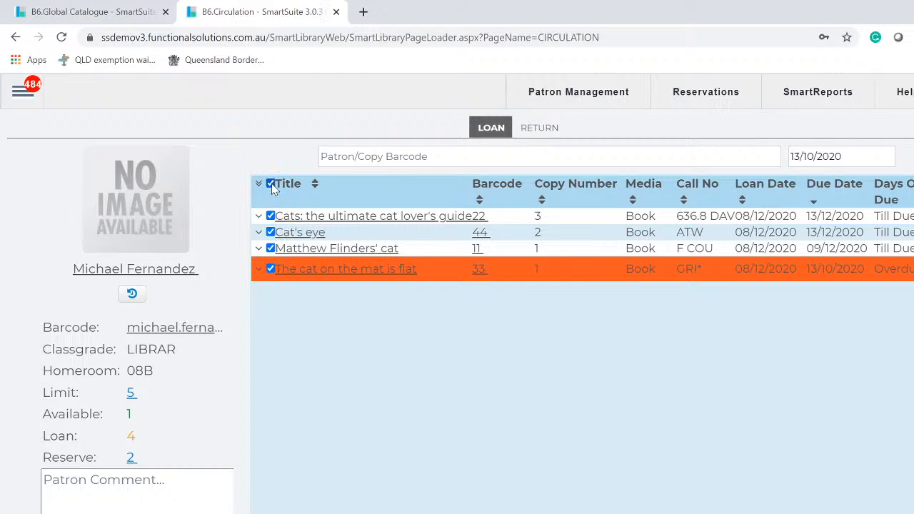
left_click(841, 156)
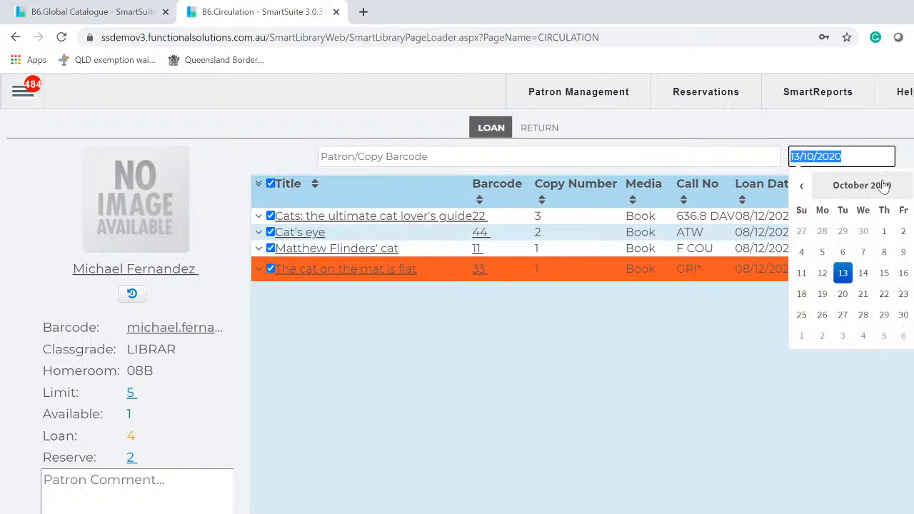
left_click(911, 186)
left_click(911, 186)
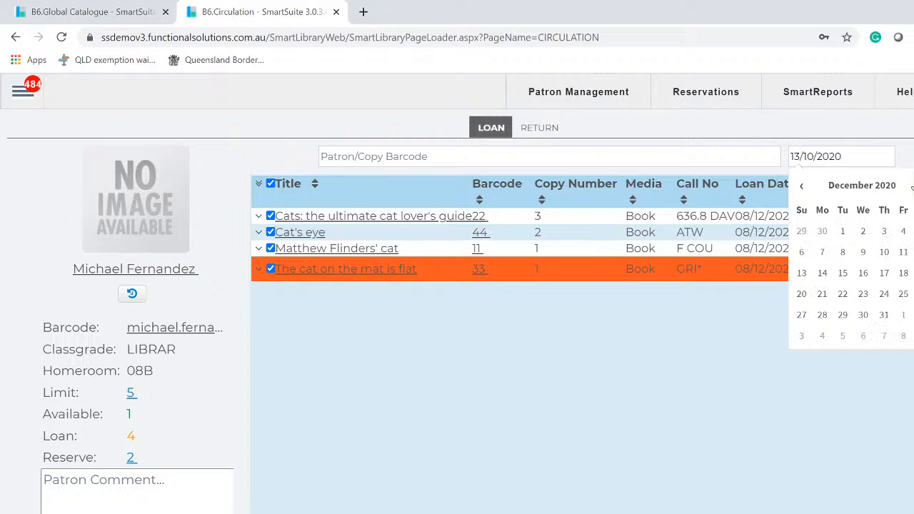
left_click(911, 186)
left_click(884, 273)
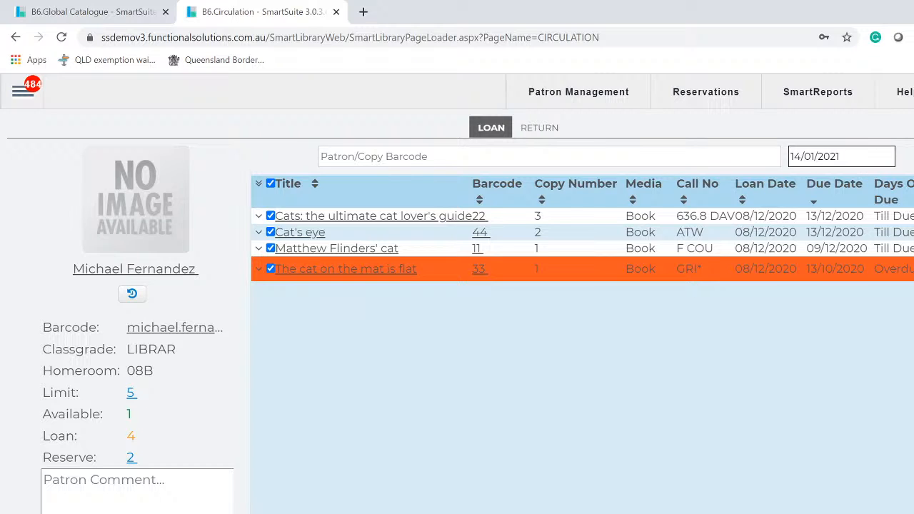
left_click(867, 163)
key("BackSpace")
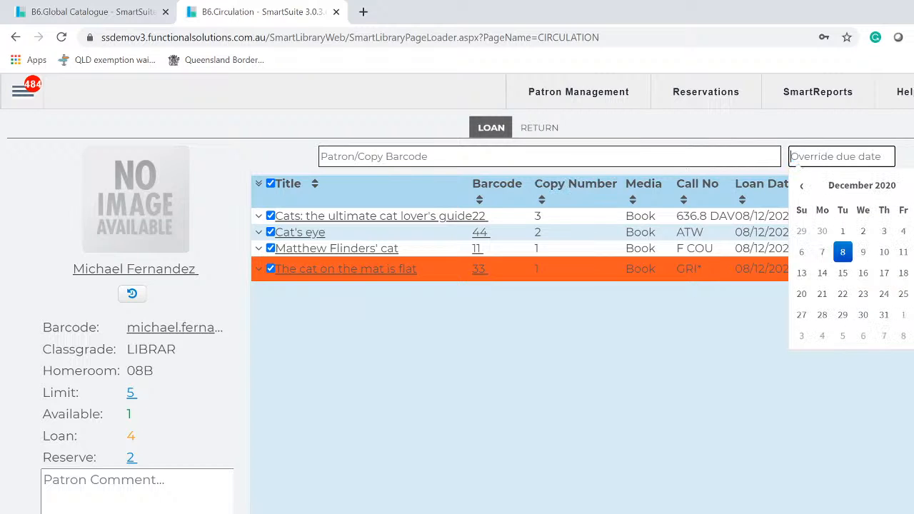
left_click(641, 478)
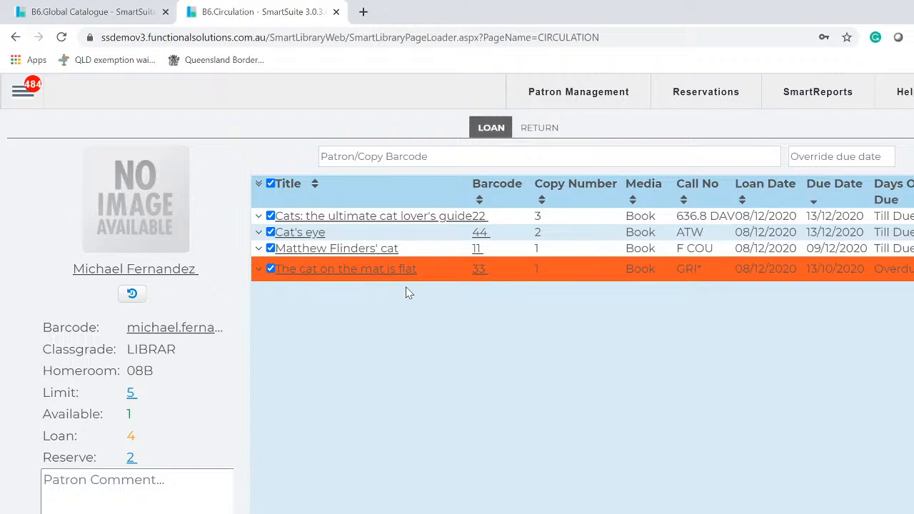
- Switch the desk to Return, then go to the Reports page from the side menu
left_click(540, 129)
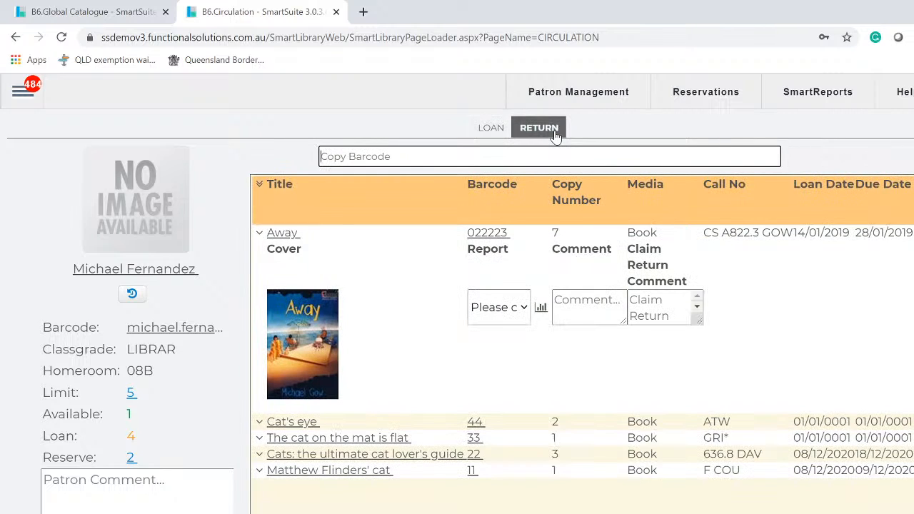
left_click(23, 97)
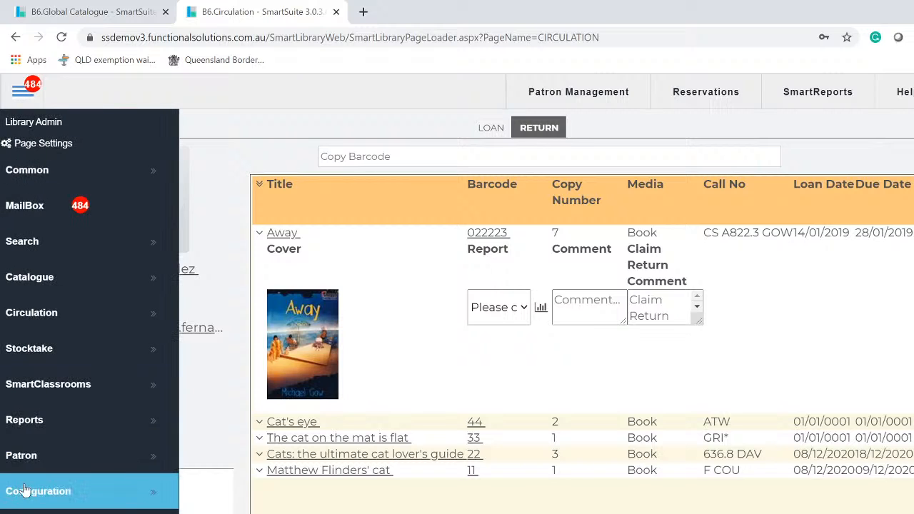
left_click(212, 424)
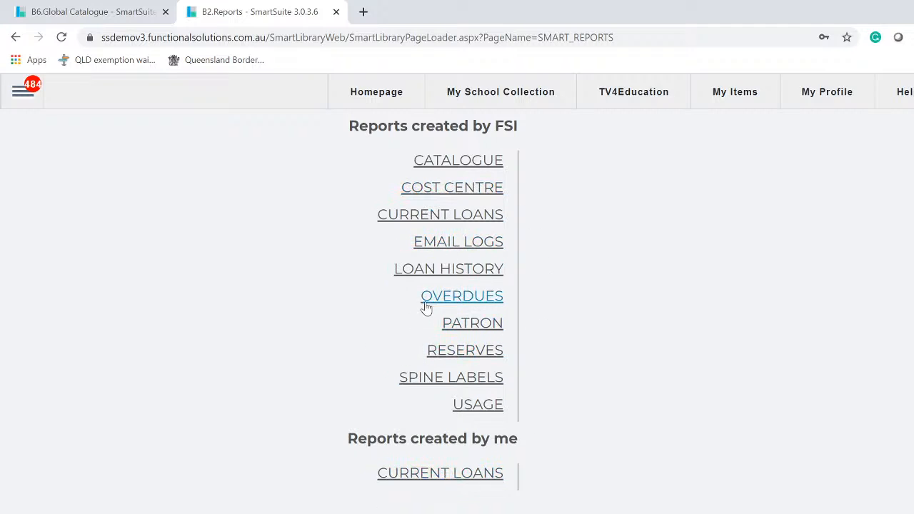
- Open the Overdues By Classification report filtered to classgrade 12
left_click(467, 298)
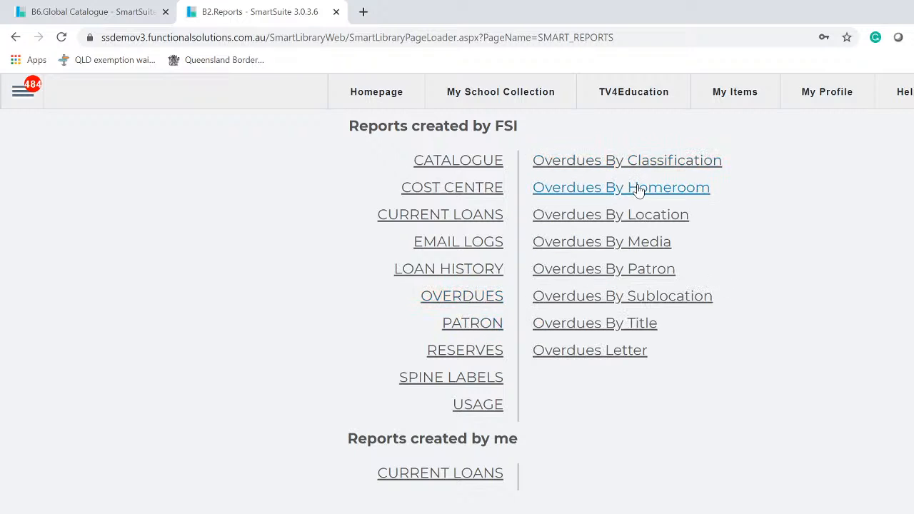
left_click(664, 162)
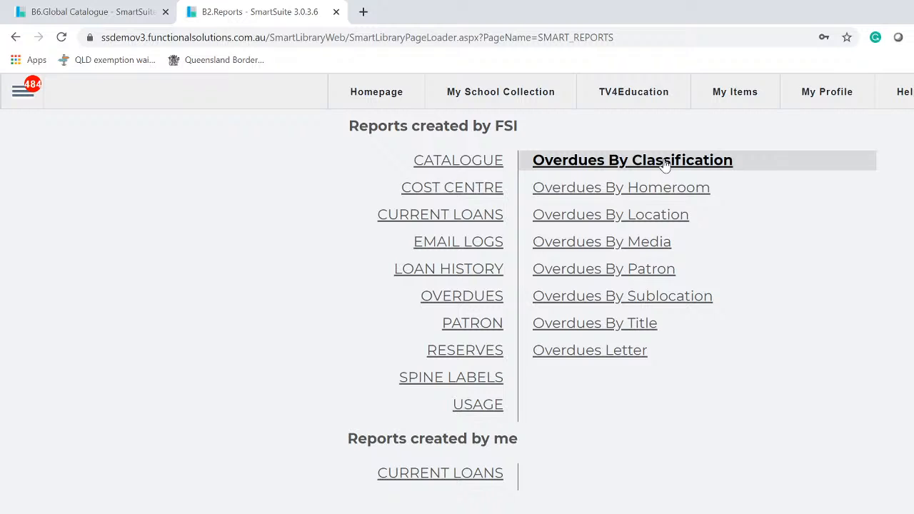
double_click(664, 162)
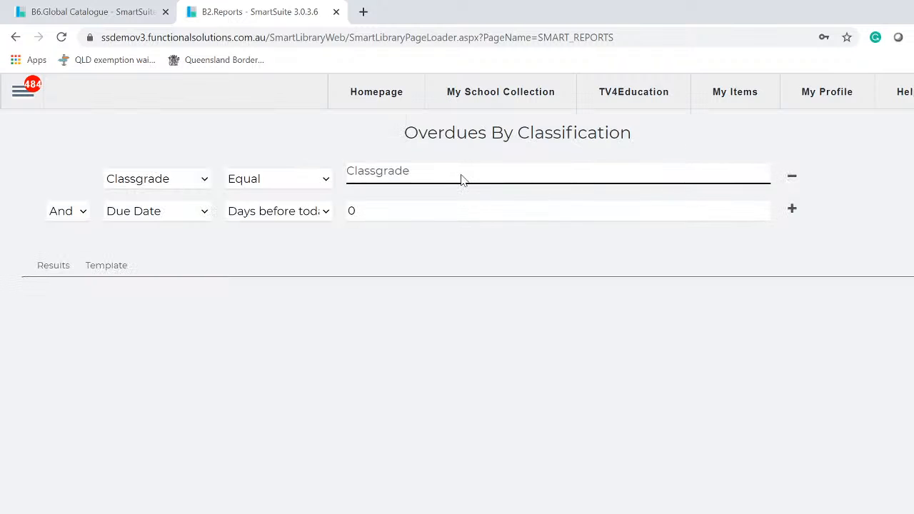
left_click(462, 177)
left_click(365, 337)
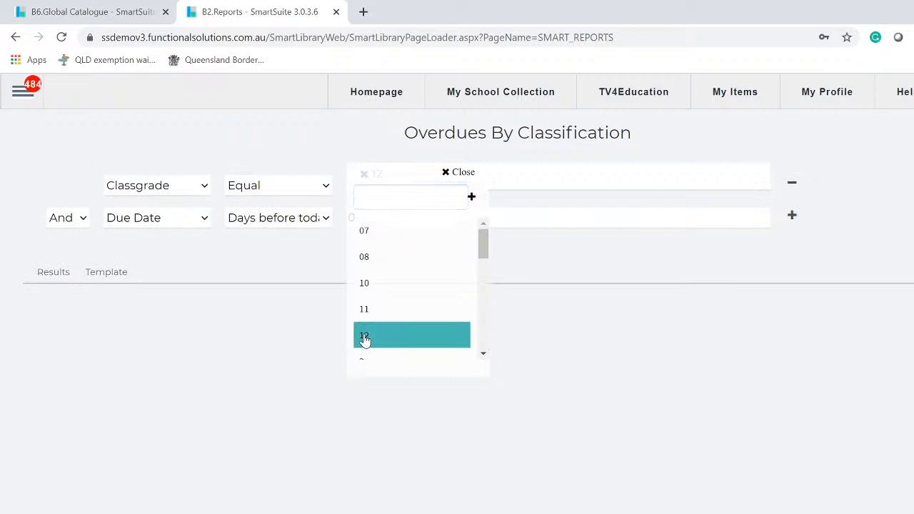
left_click(592, 400)
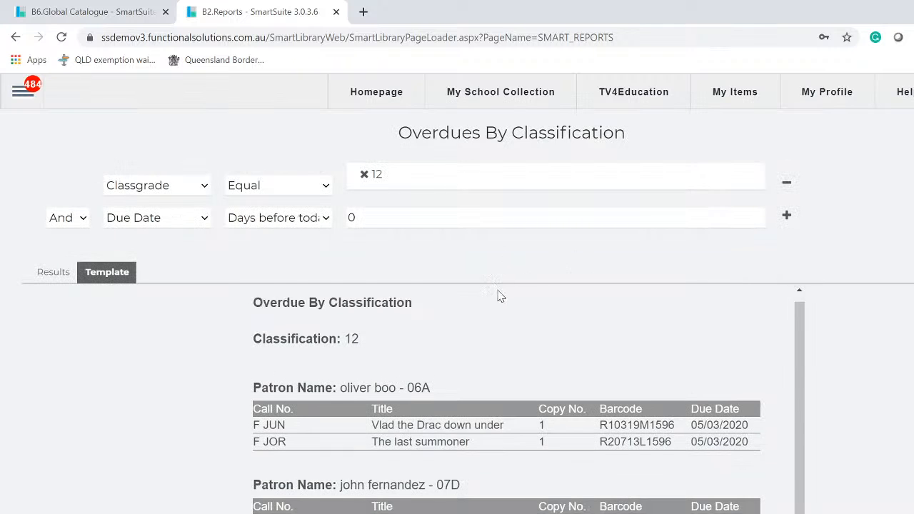
scroll(492, 300, "down", 4)
scroll(485, 300, "up", 1)
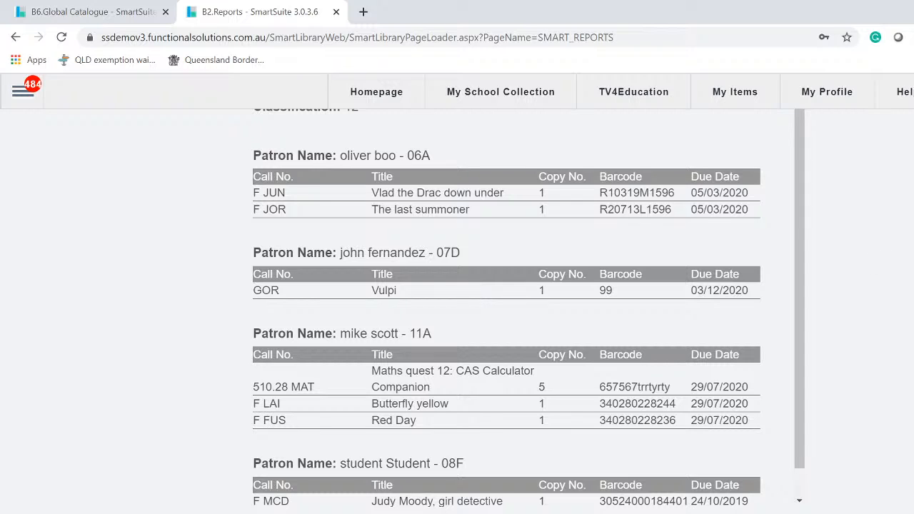
scroll(499, 314, "up", 3)
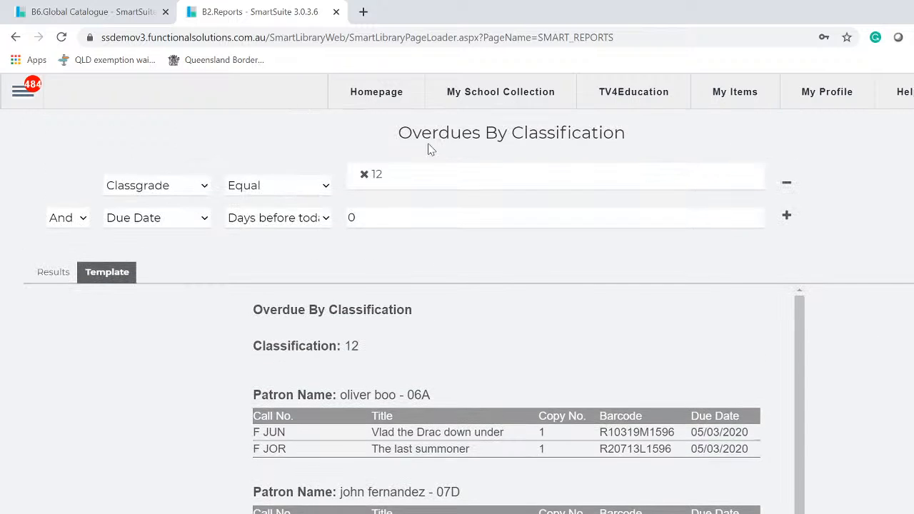
- Add classgrades 10, 11 and 07 to the filter and regenerate the report
left_click(440, 178)
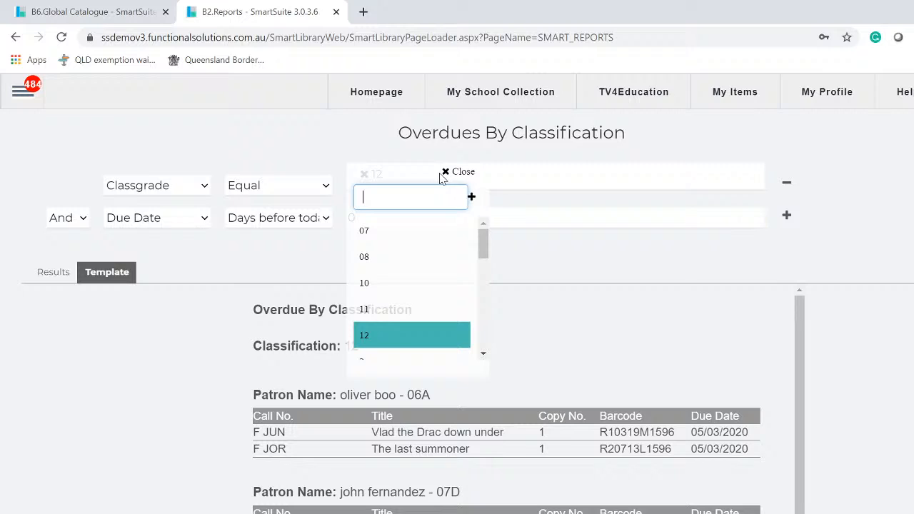
left_click(378, 283)
left_click(363, 307)
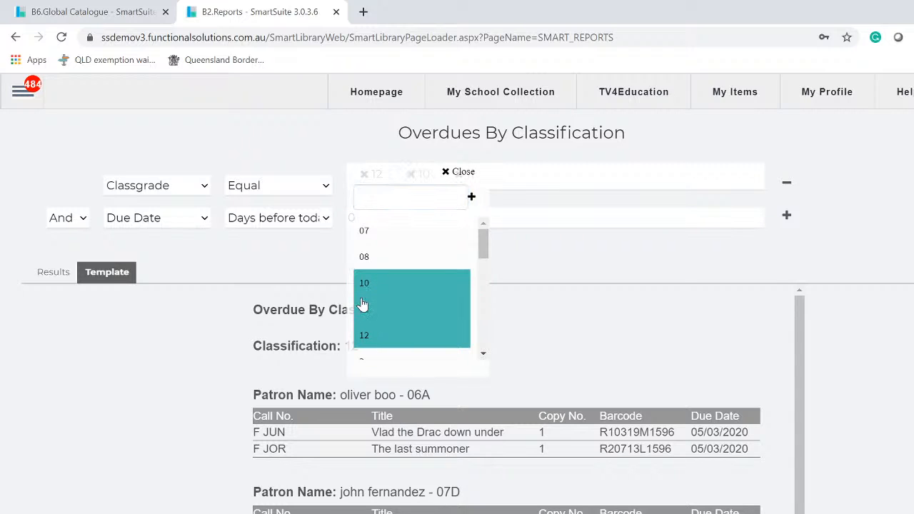
left_click(368, 234)
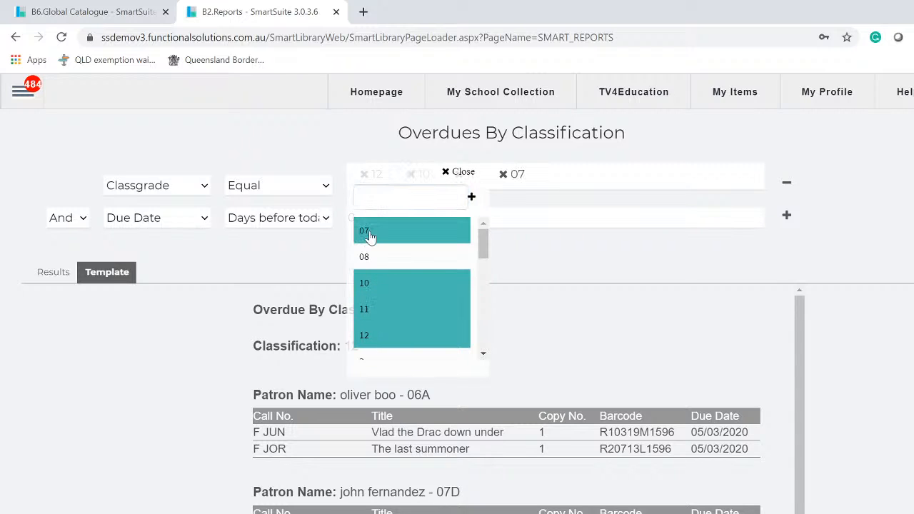
left_click(891, 190)
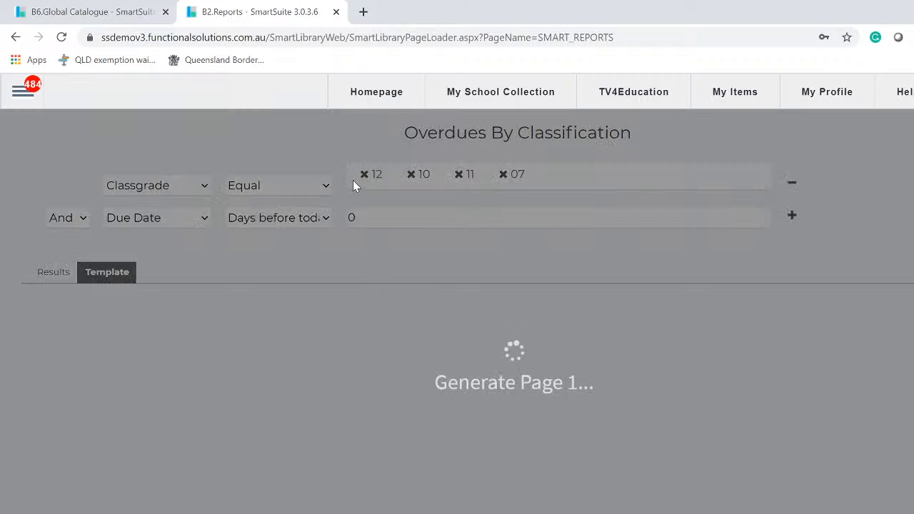
scroll(341, 371, "down", 5)
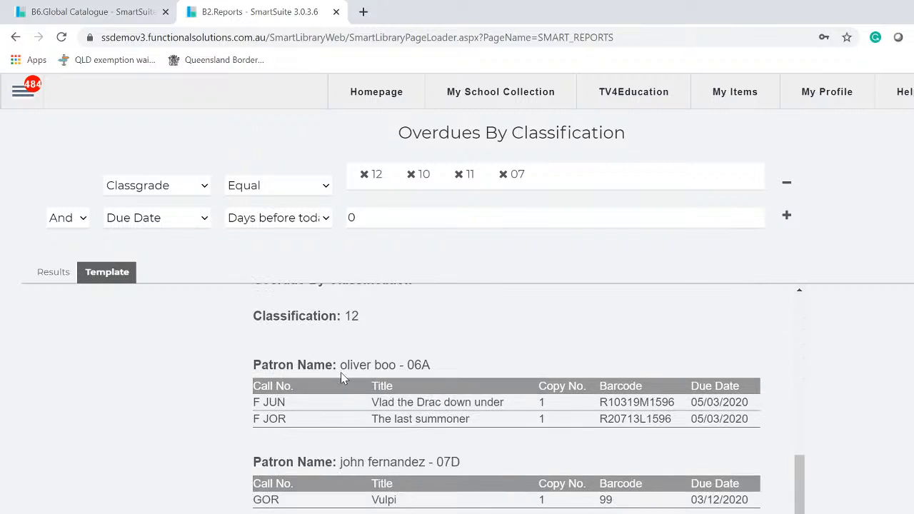
scroll(341, 371, "down", 3)
scroll(345, 369, "up", 3)
- Go to MailBox and start a new support ticket, clicking into its subject and message fields
left_click(15, 96)
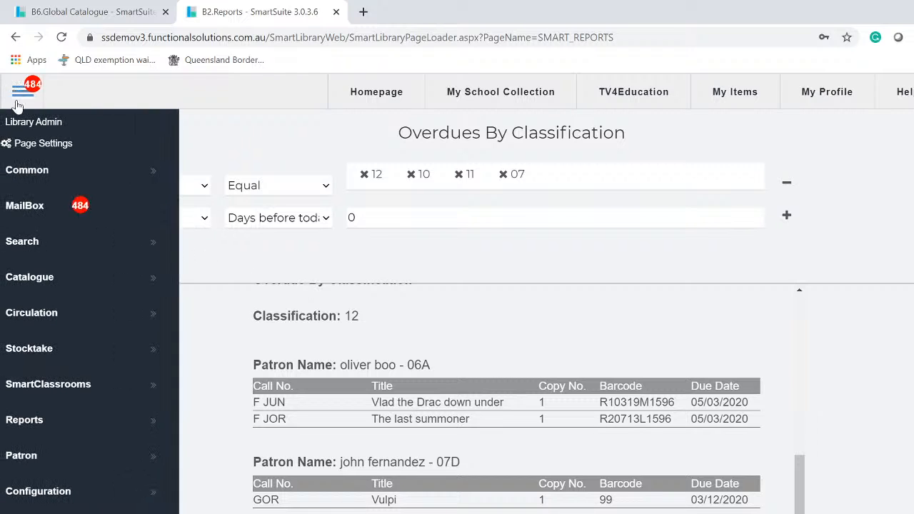
left_click(43, 210)
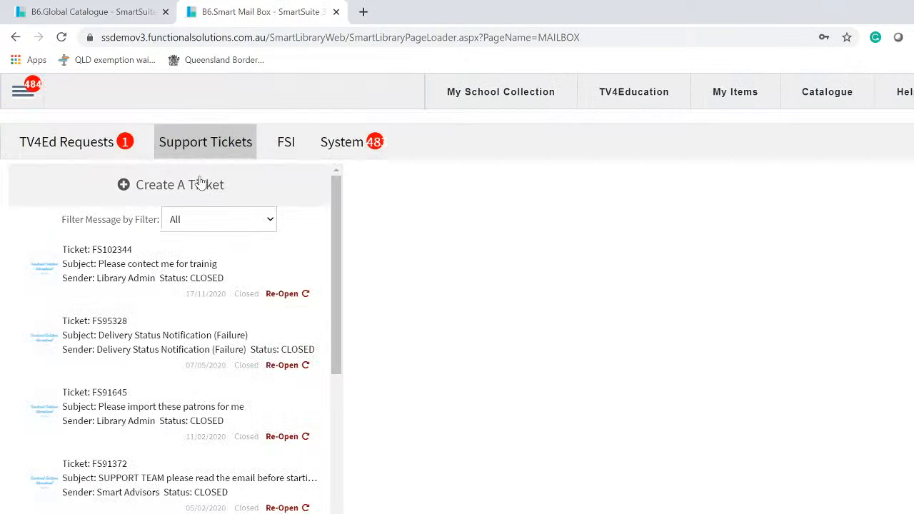
left_click(197, 183)
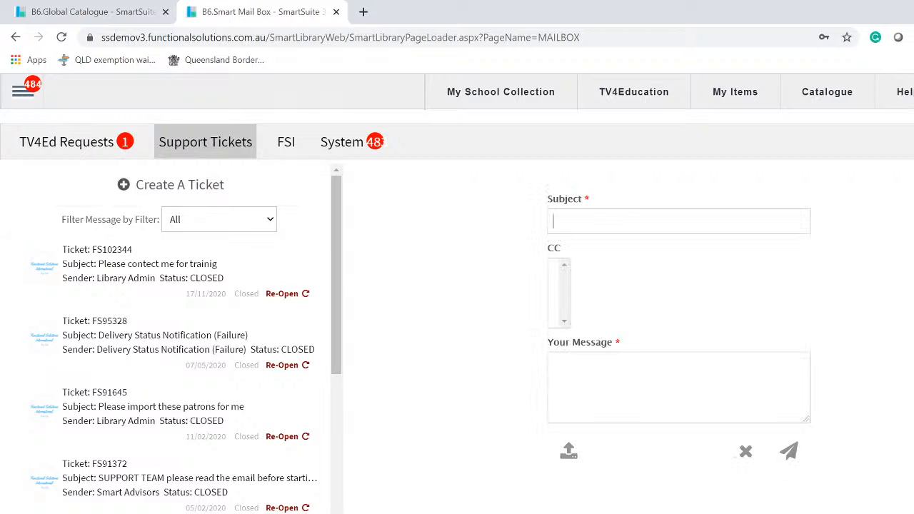
left_click(603, 221)
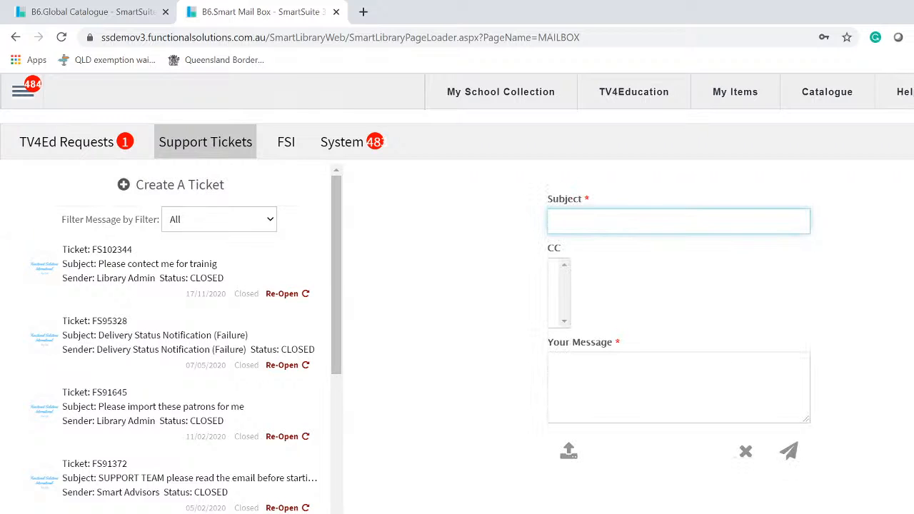
left_click(651, 378)
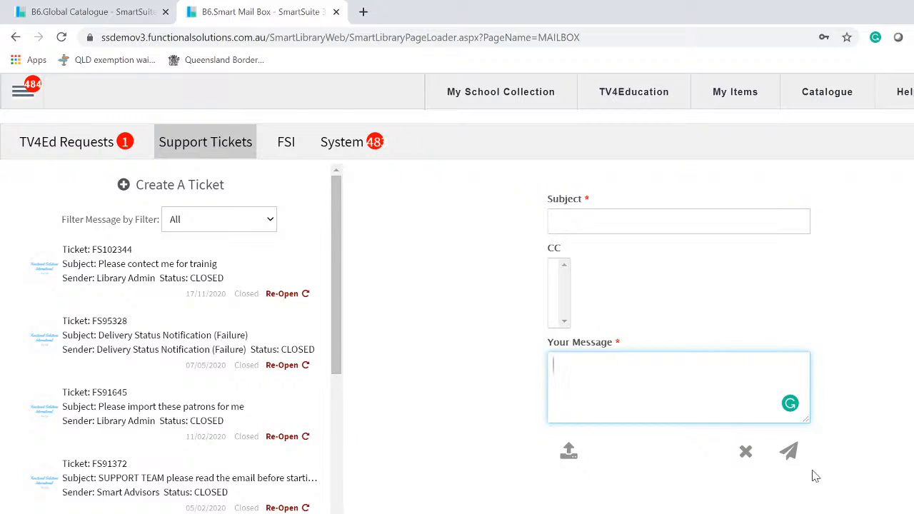
left_click(436, 209)
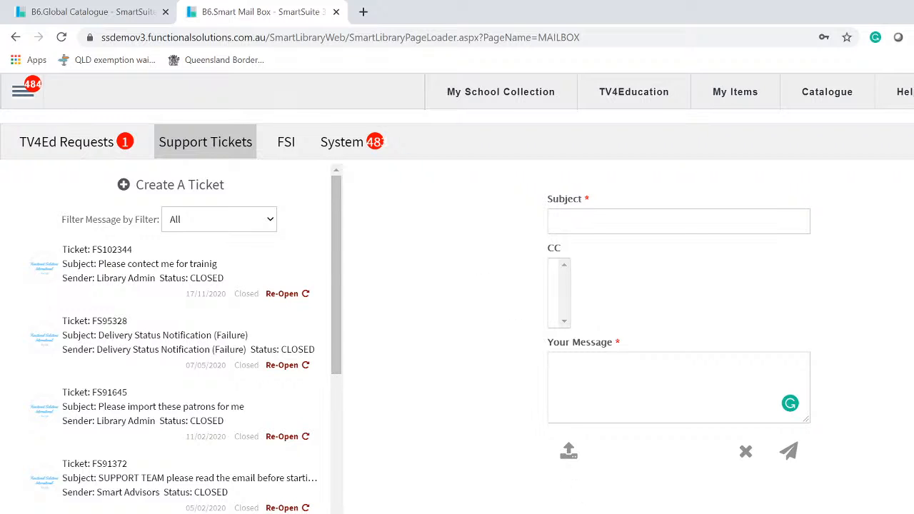
left_click(583, 512)
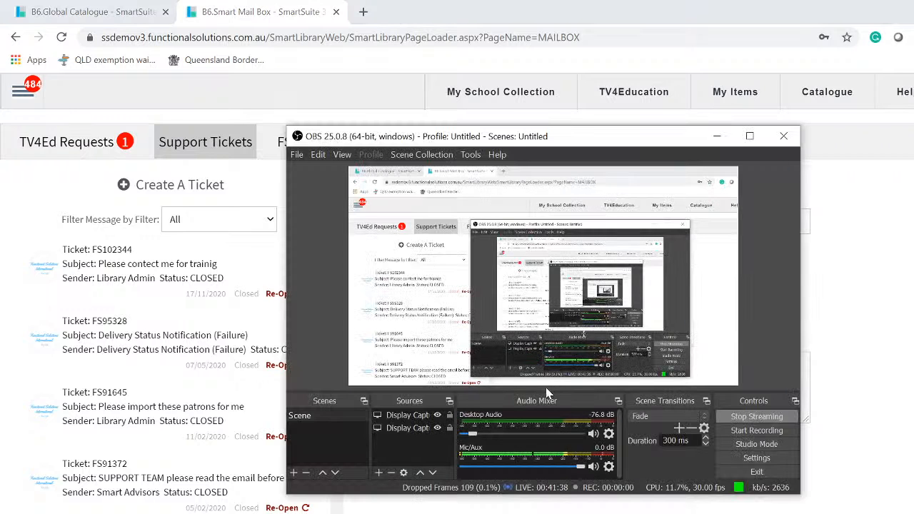